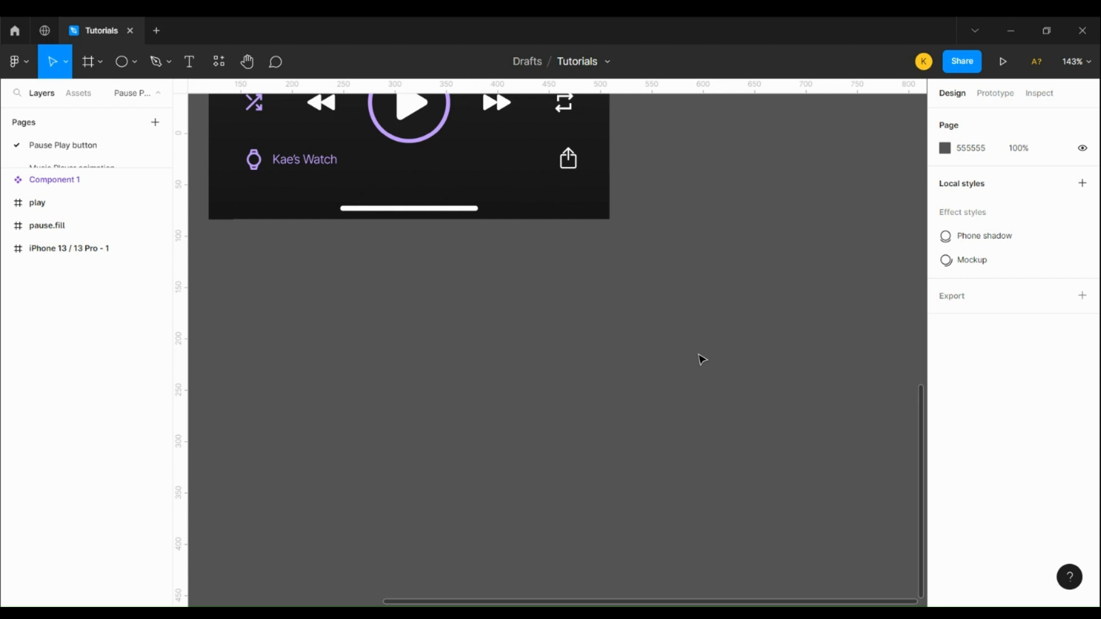
Draw a circle on the empty canvas below the phone mockup and size it to 80 × 80.
click(122, 62)
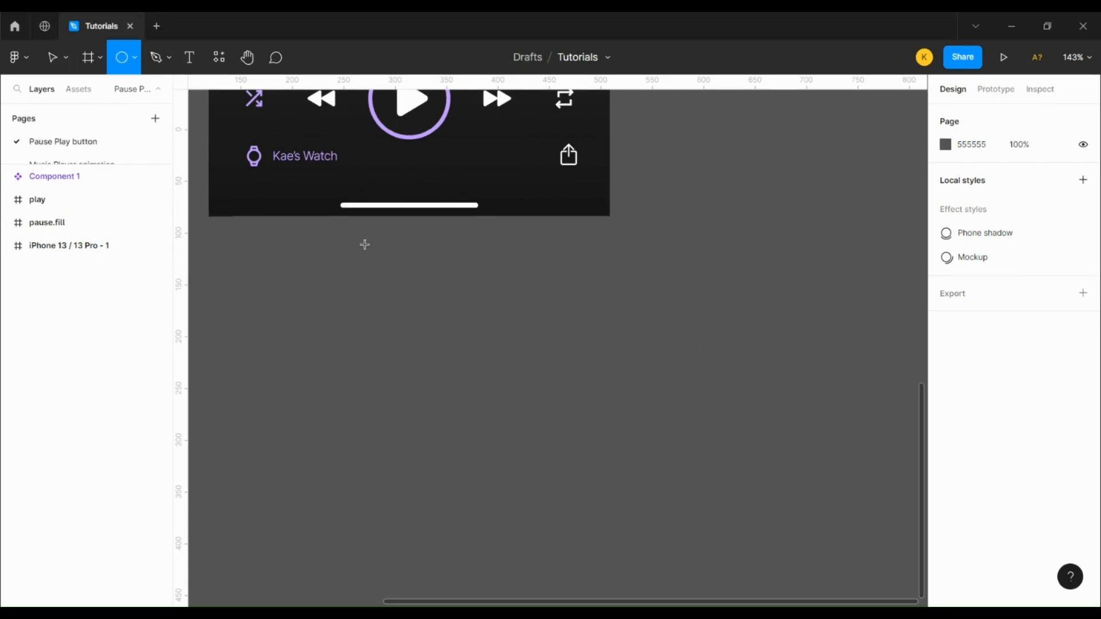
click(363, 324)
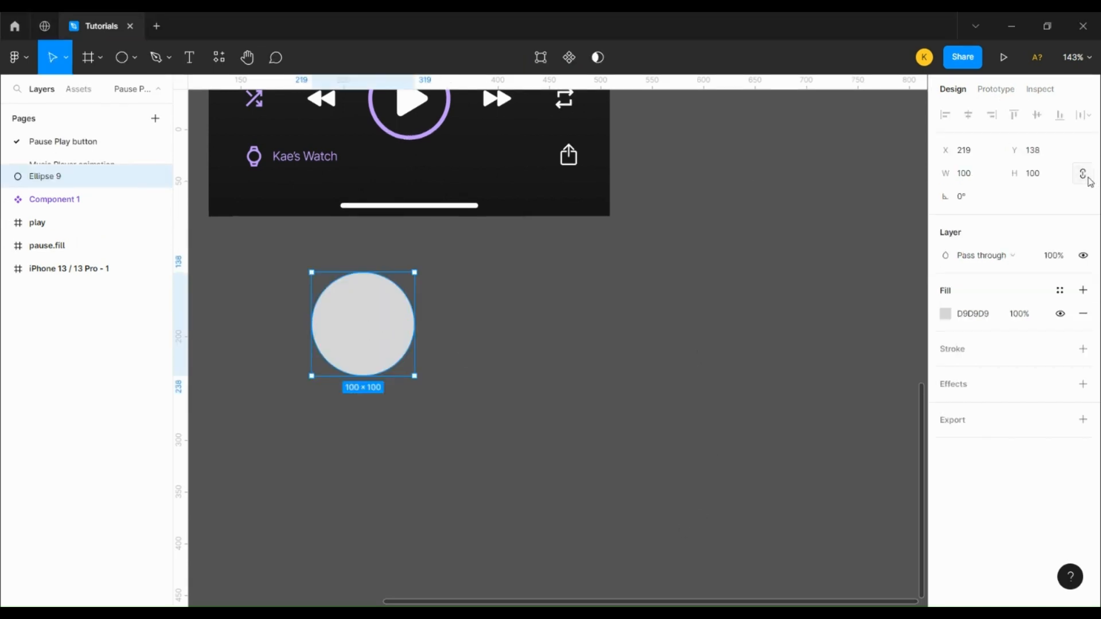
click(975, 175)
text(80)
key(Return)
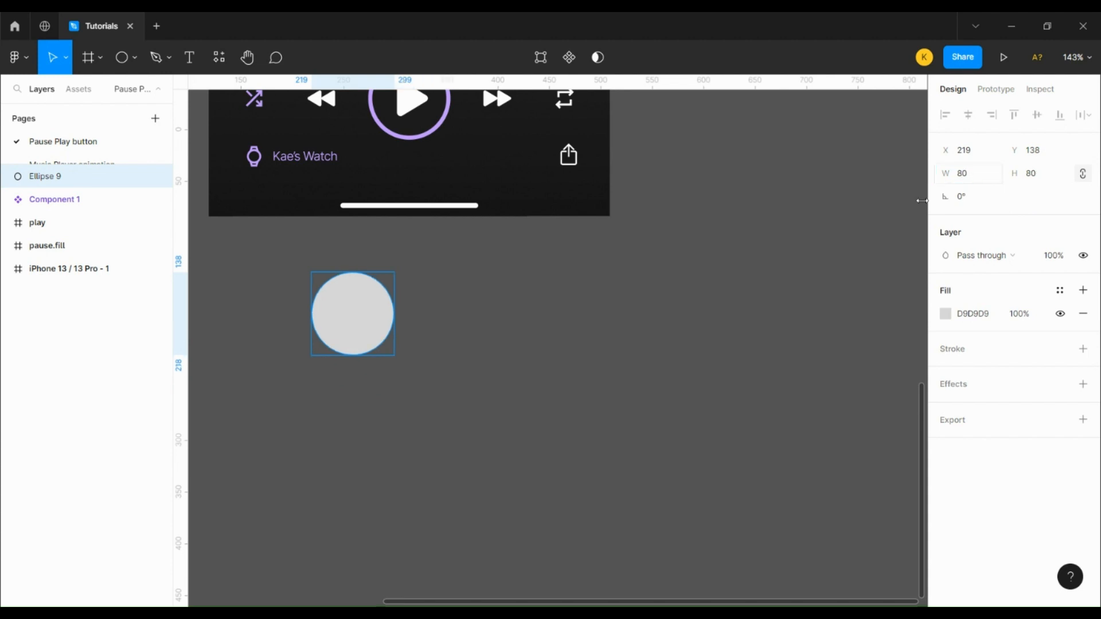
Duplicate the circle in place and turn the copy into a mask layer named "mask".
key(ctrl+d)
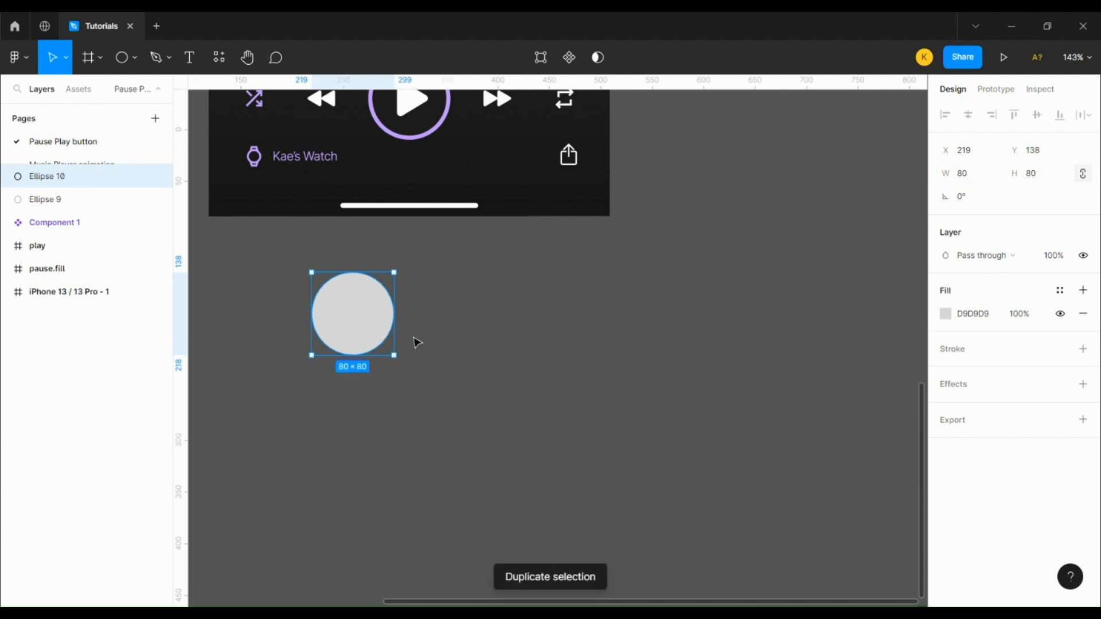
click(597, 57)
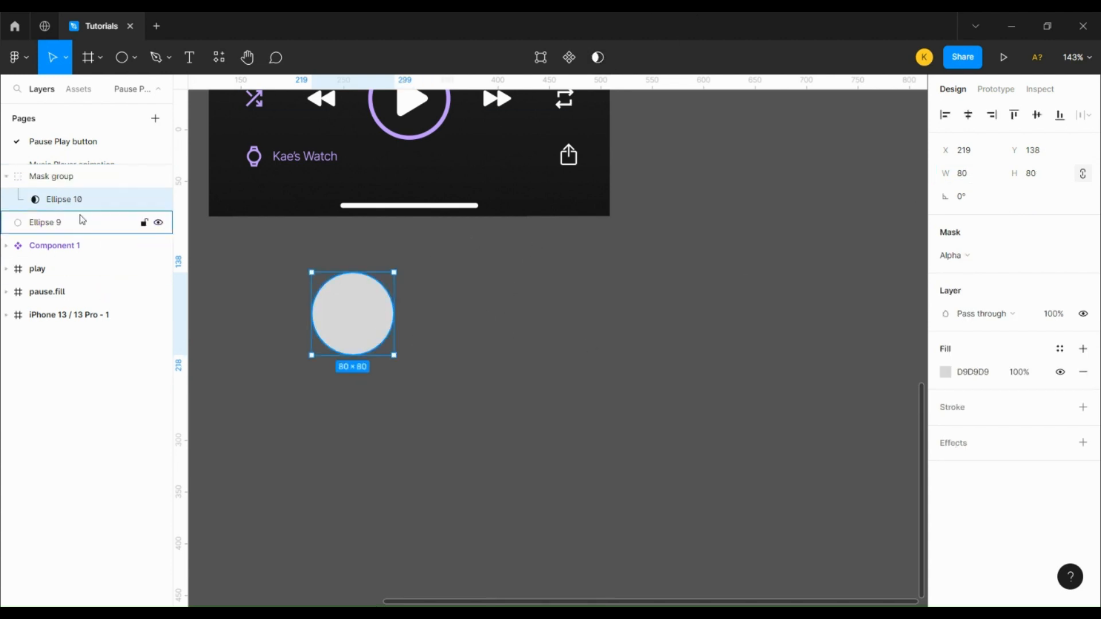
double_click(65, 199)
text(mask)
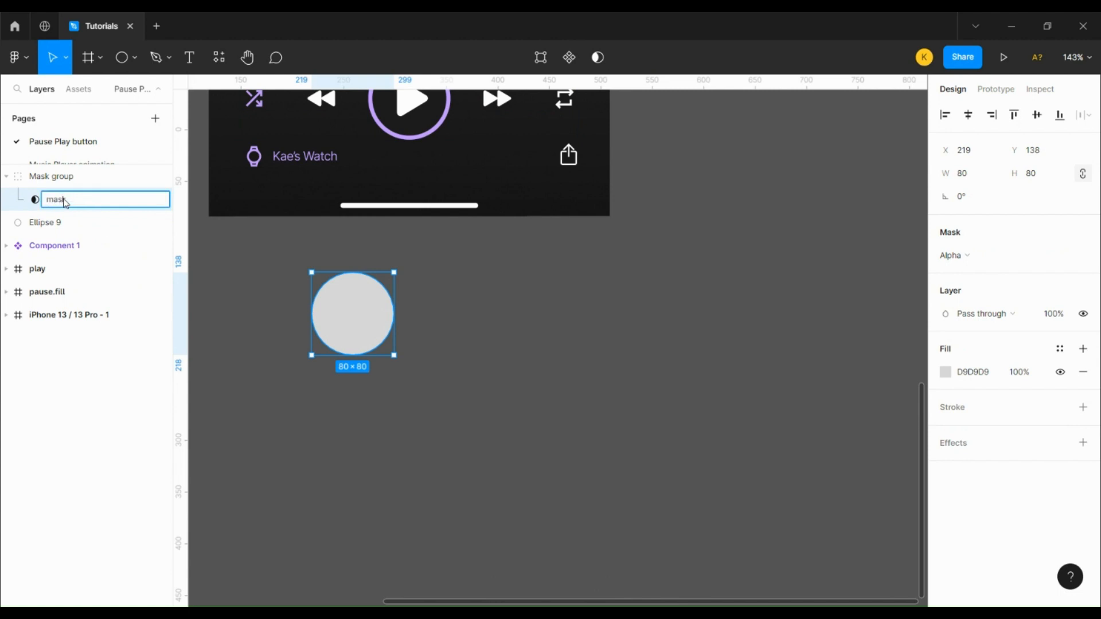
Rename the original circle's layer as "Bottom".
click(62, 223)
double_click(63, 224)
text(Bottom)
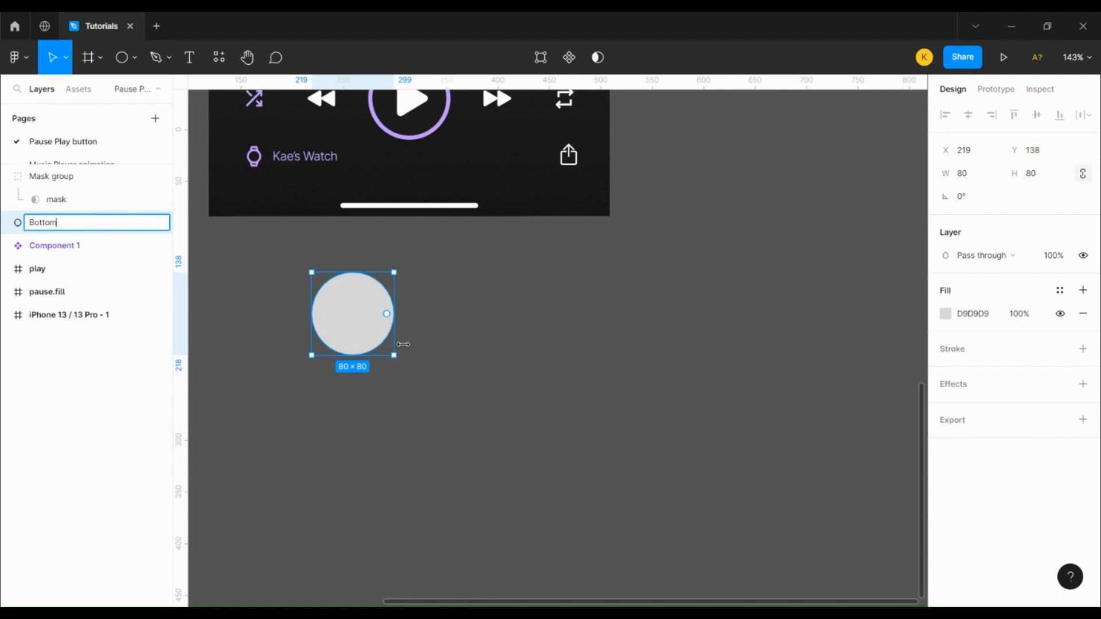
click(736, 371)
Set the fill opacity of the Bottom circle to 1%.
click(85, 226)
click(1014, 318)
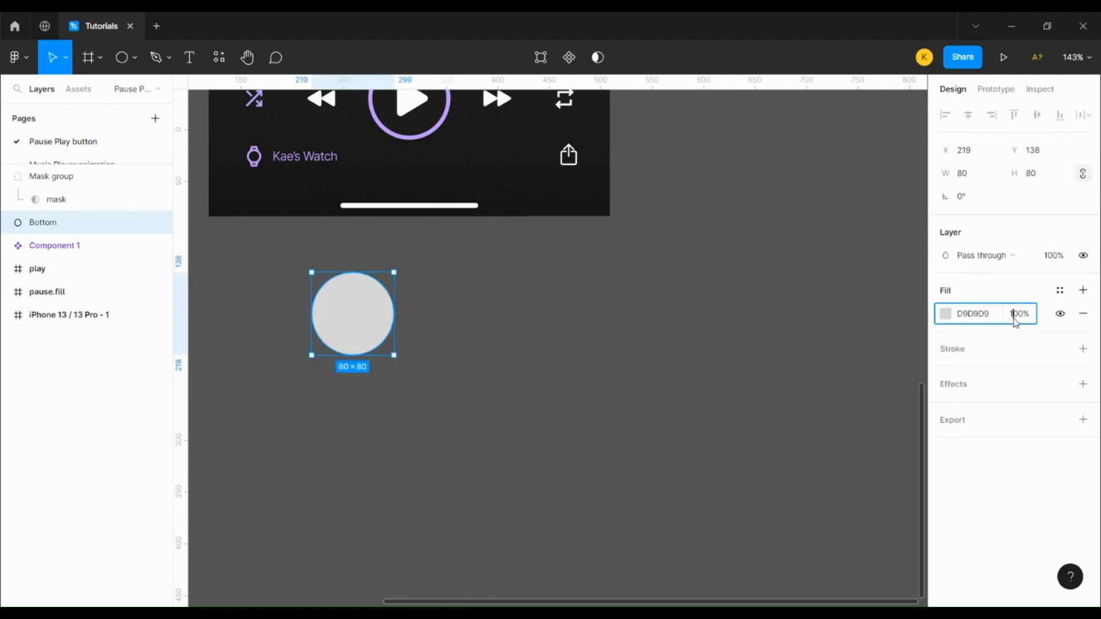
text(1)
key(Return)
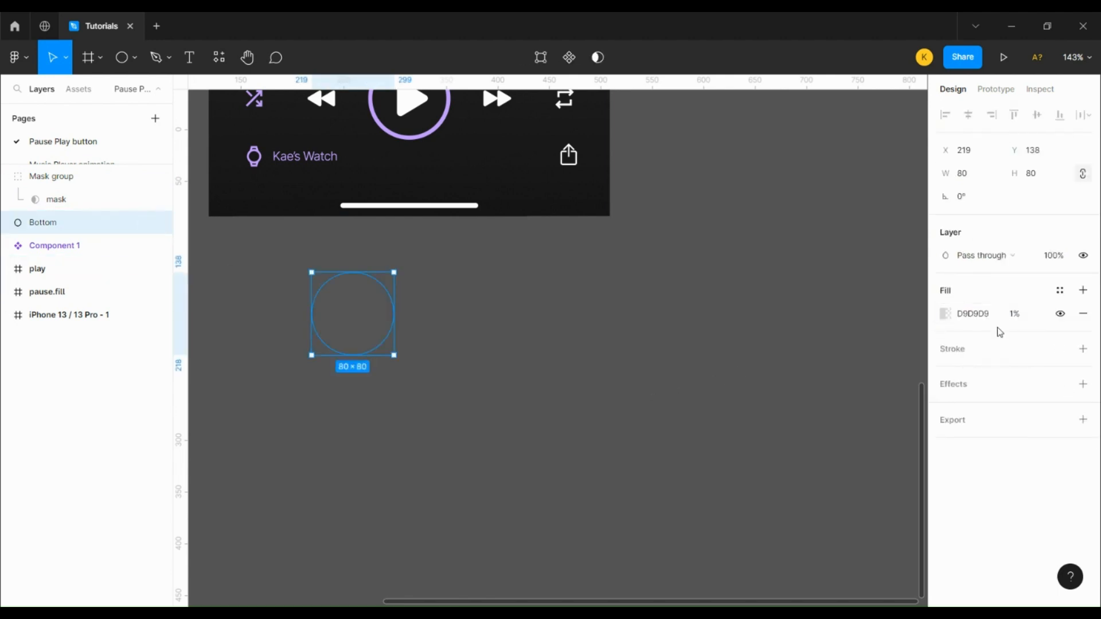
Add an inner shadow to the Bottom circle with Y offset 0 and blur 25.
click(1084, 384)
click(986, 408)
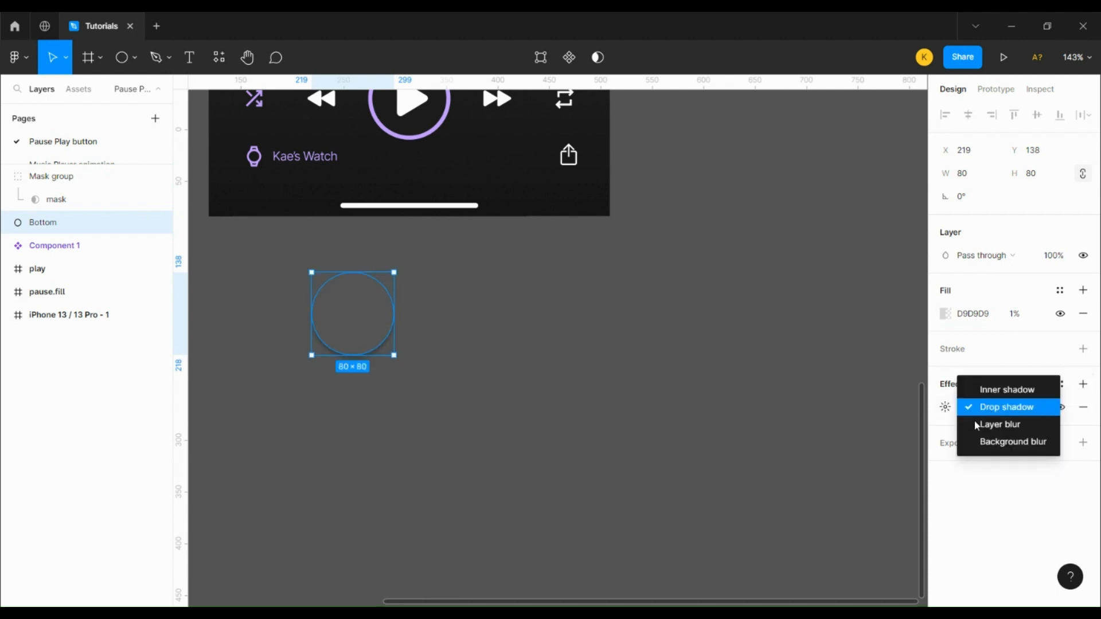
click(982, 392)
click(946, 409)
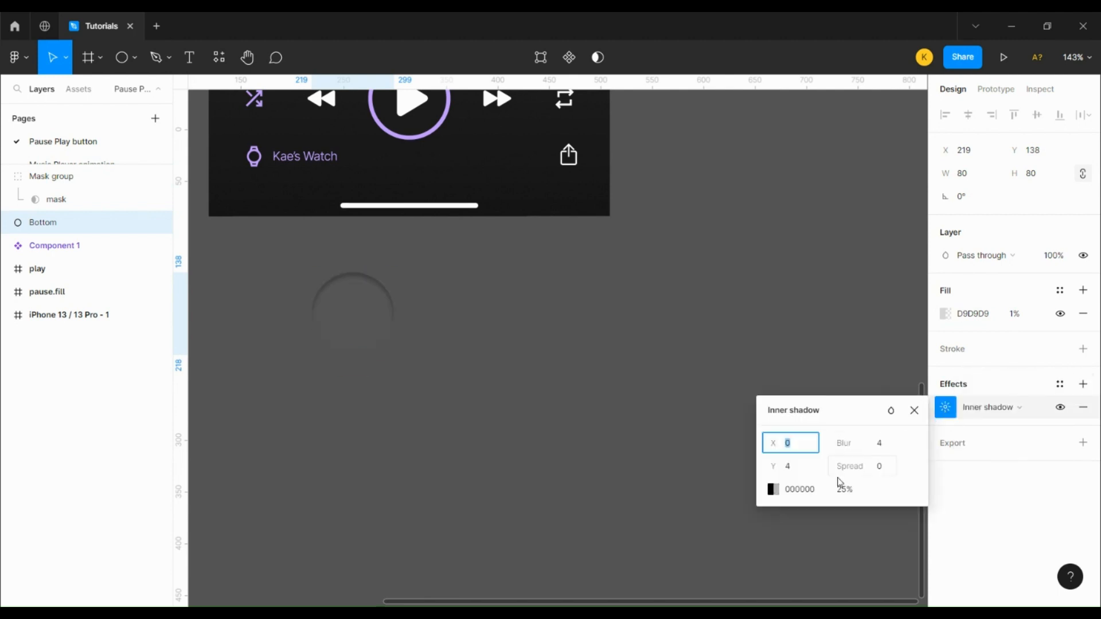
click(798, 467)
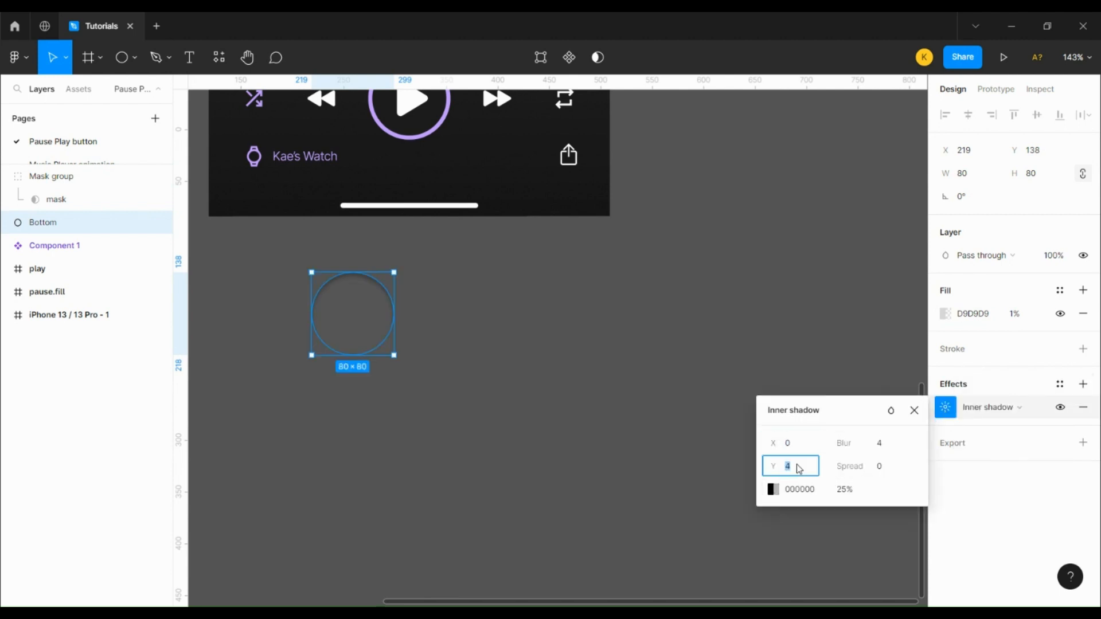
text(0)
key(Return)
click(882, 447)
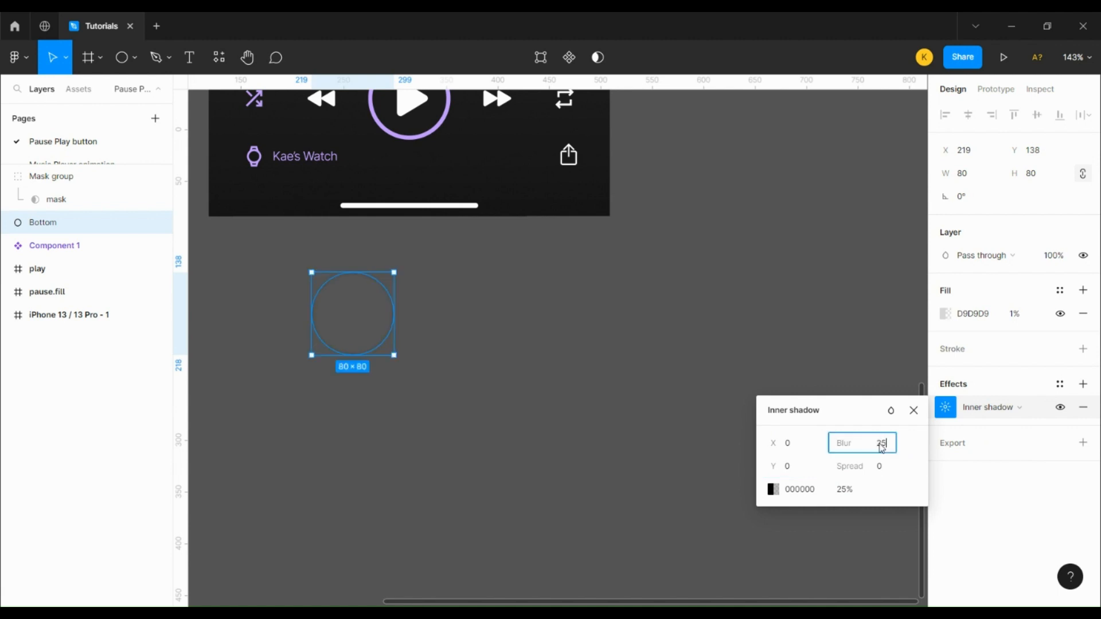
key(Return)
Colour the inner shadow with purple sampled from the play button's ring, setting its HSL lightness to 64.
click(773, 489)
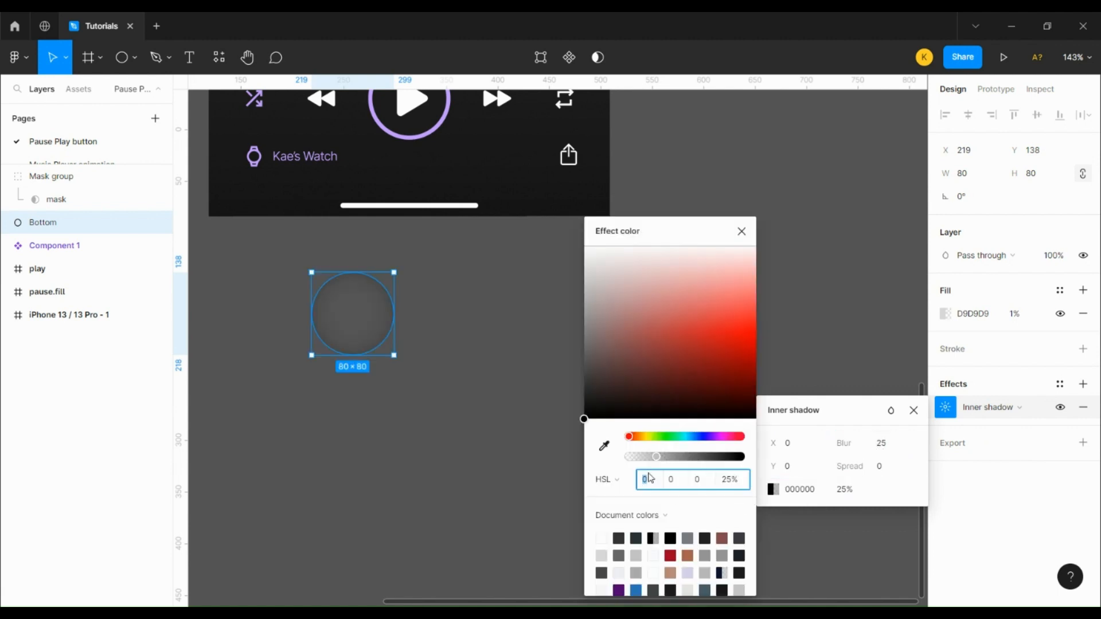
click(604, 446)
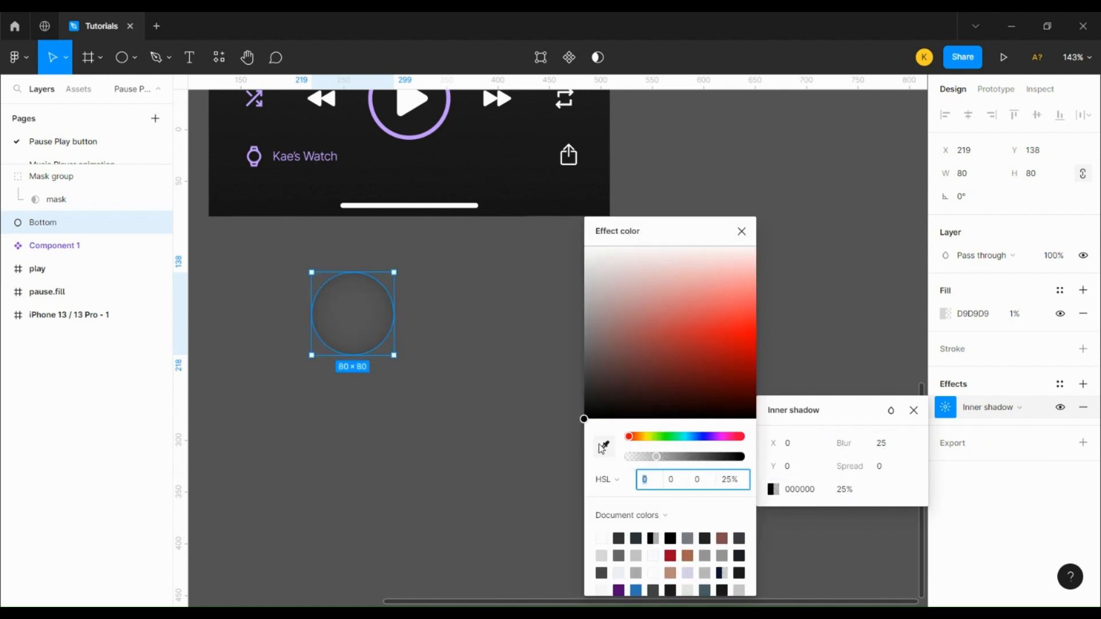
click(386, 124)
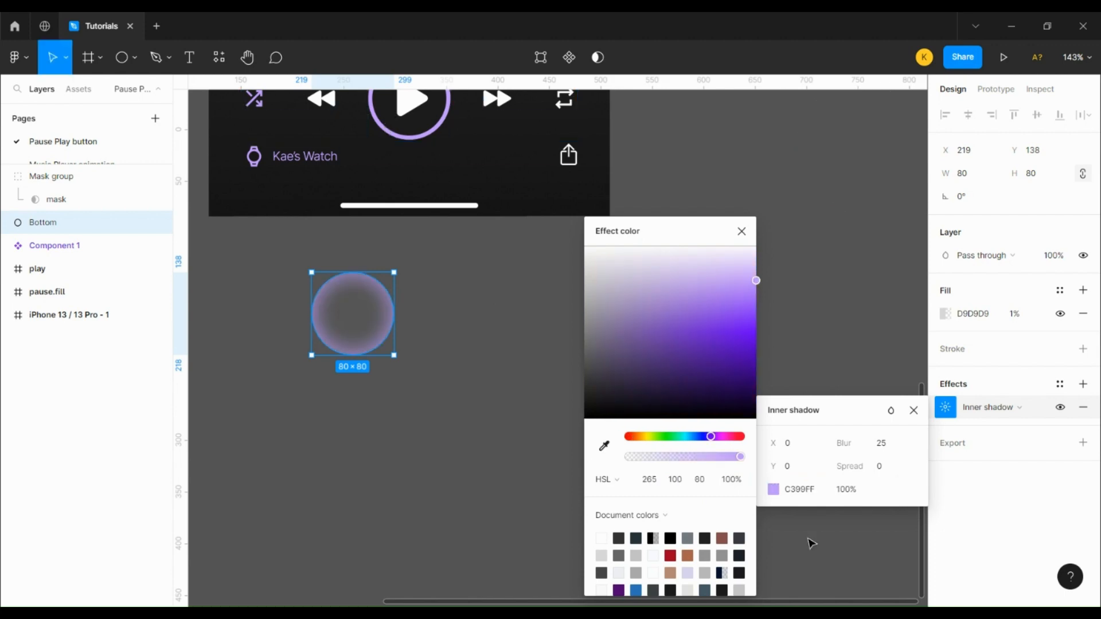
click(702, 482)
text(6)
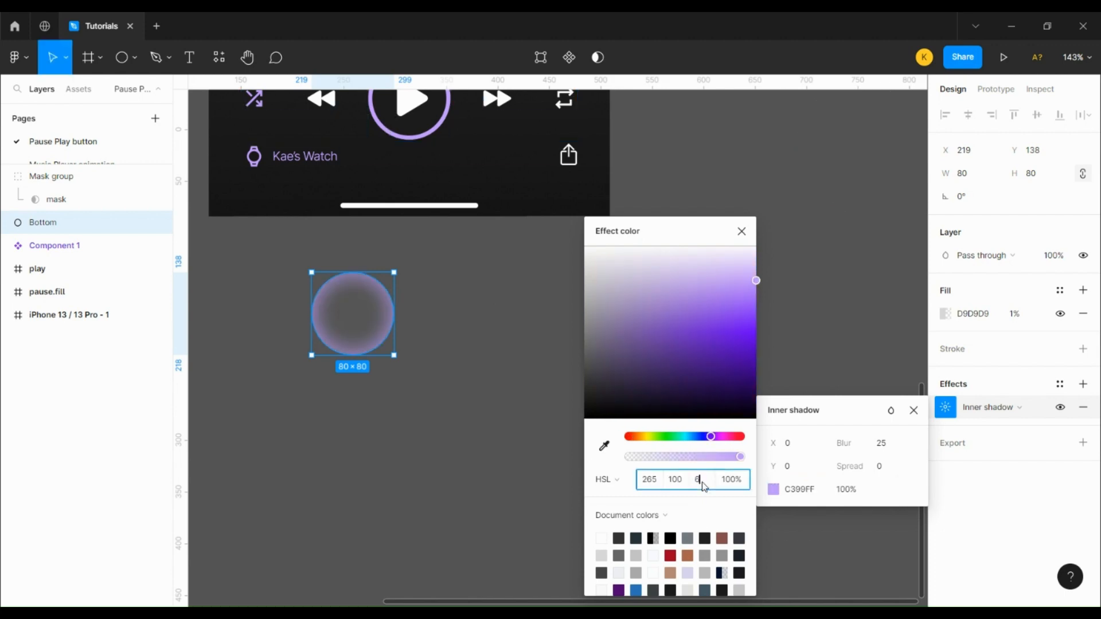
text(4)
key(Return)
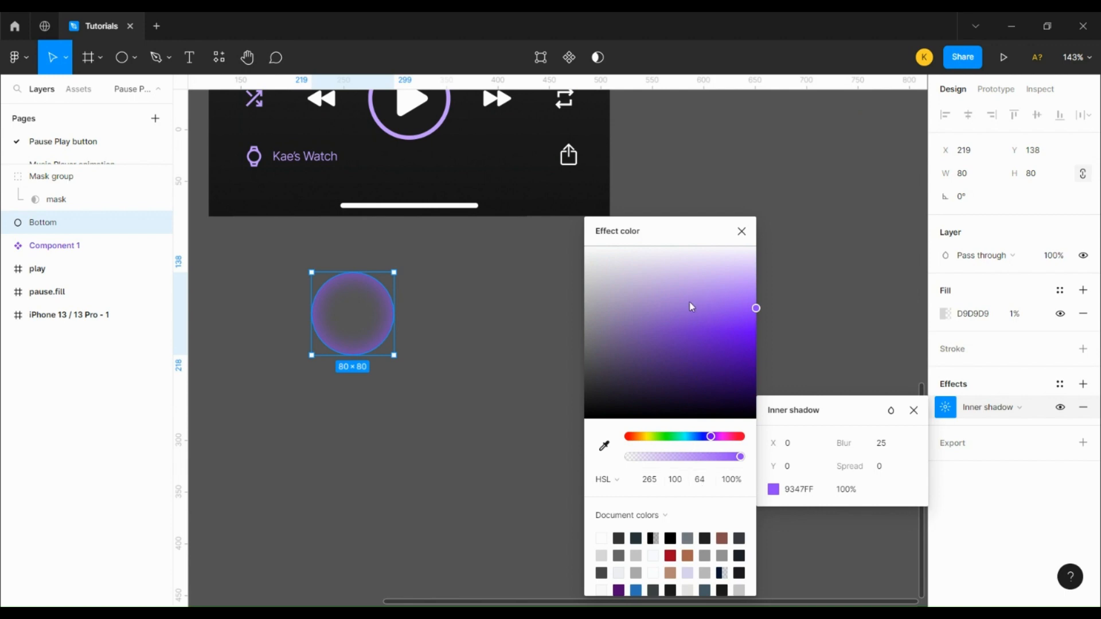
click(742, 231)
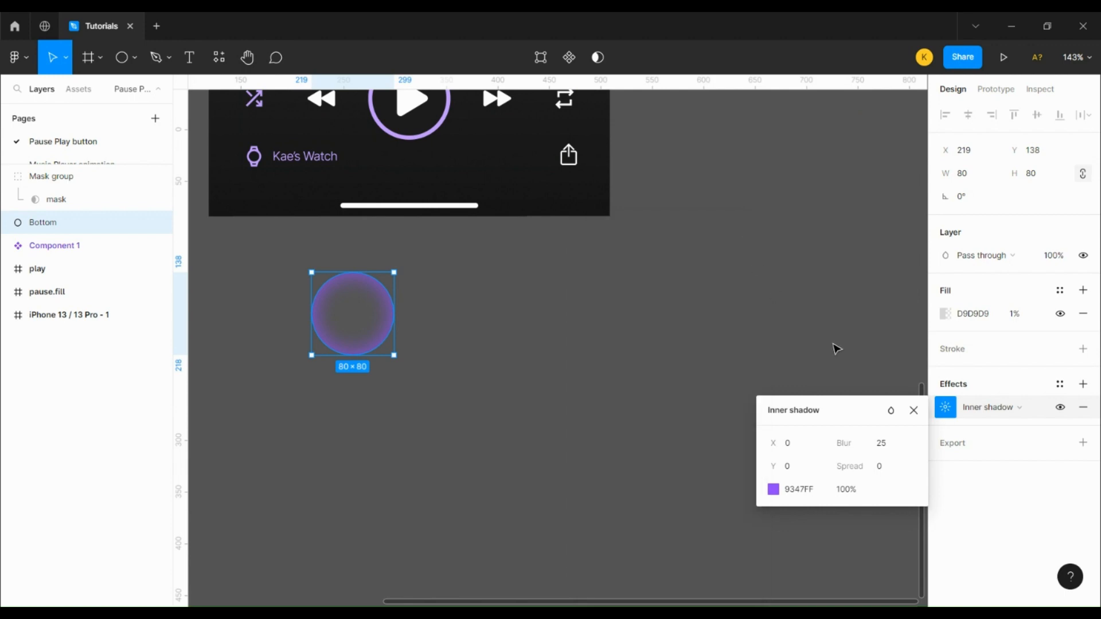
click(912, 411)
Draw another circle beside the shadowed one and size it to 80 × 80.
key(Tab)
click(122, 57)
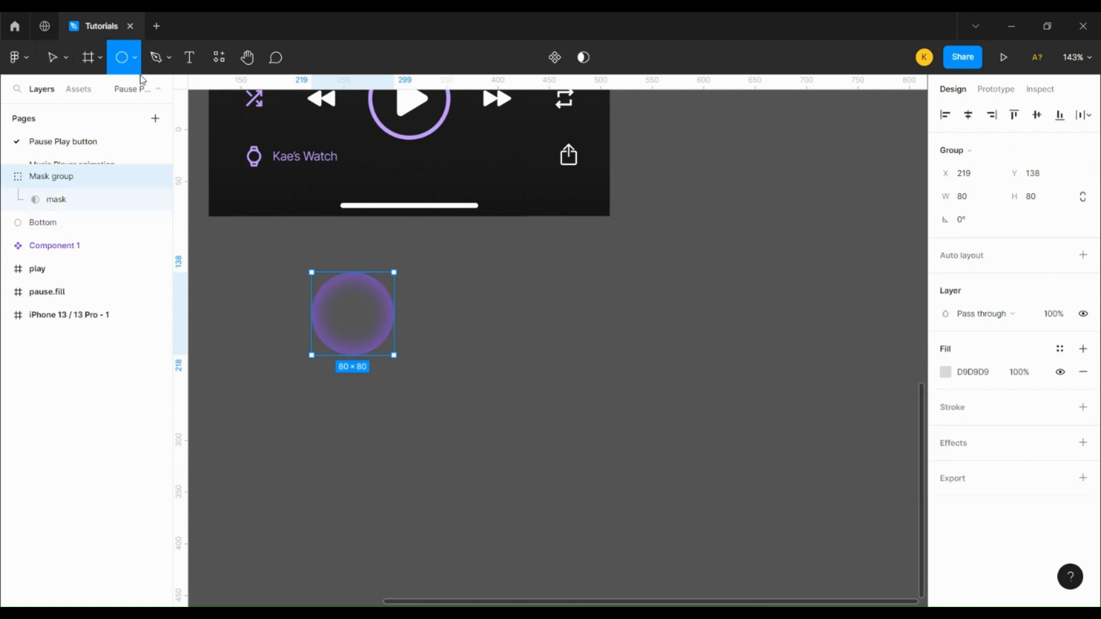
click(447, 286)
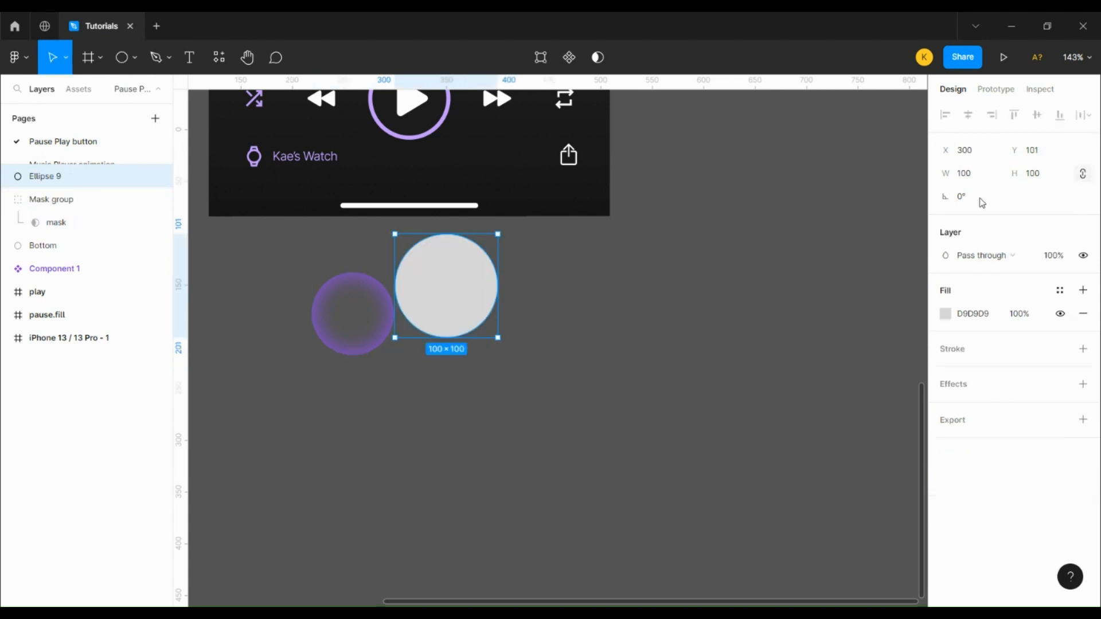
click(974, 176)
text(80)
key(Return)
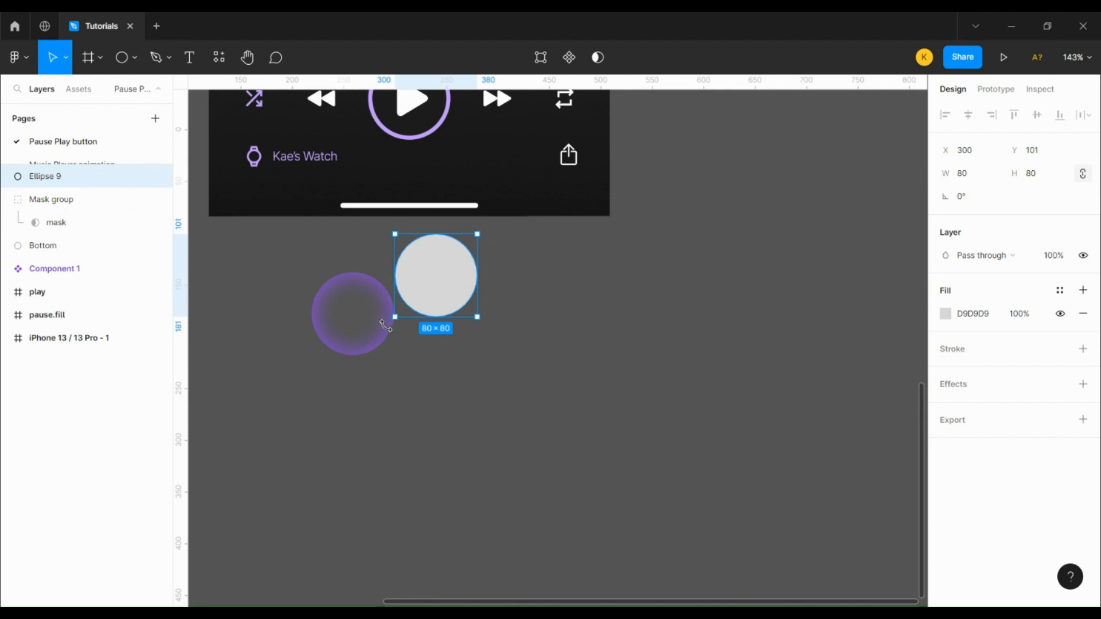
Move the new circle over the upper-right part of the shadowed circle and place its layer inside the mask group above mask.
scroll(386, 325, up, 10)
drag(531, 189, 392, 249)
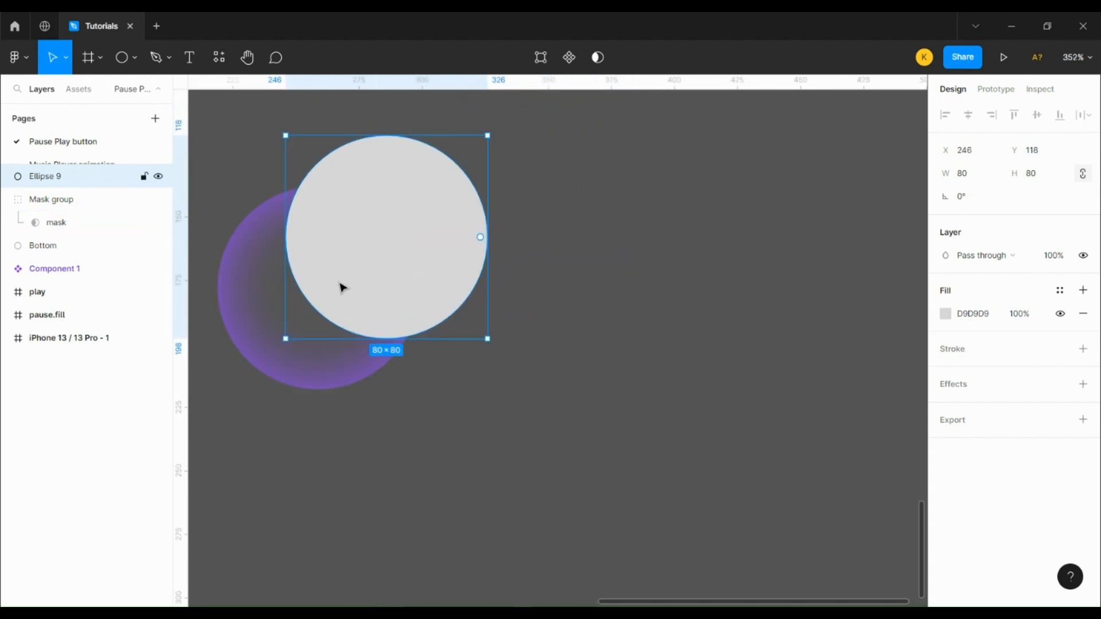
drag(61, 183, 63, 212)
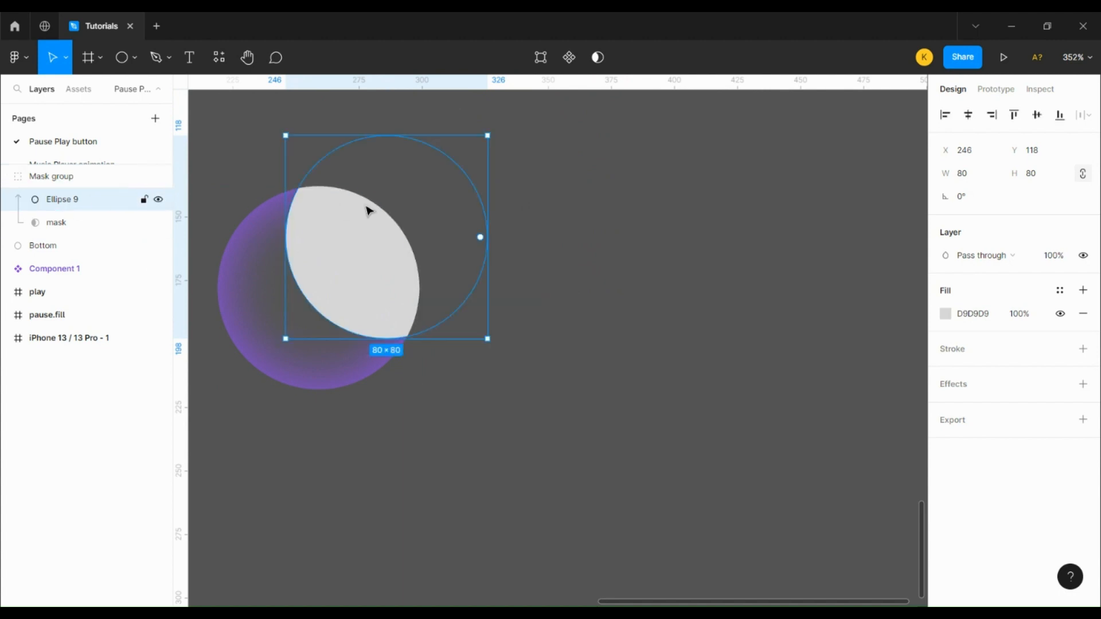
Nudge the masked circle up and to the right until it sits at X 259, Y 98.
key(Up)
key(Up)
key(Up)
key(Up)
key(Up)
key(Up)
key(Up)
key(Up)
key(Up)
key(Up)
key(Up)
key(Up)
key(Up)
key(Up)
key(Up)
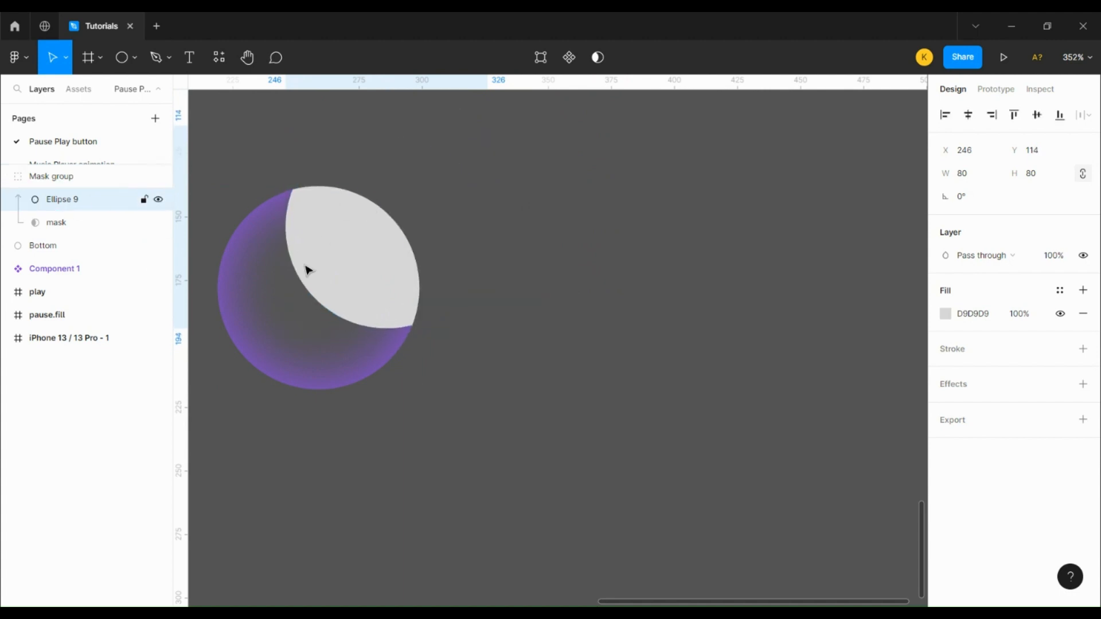
key(Up)
key(Up)
key(Up)
key(Up)
key(Up)
key(Up)
key(Up)
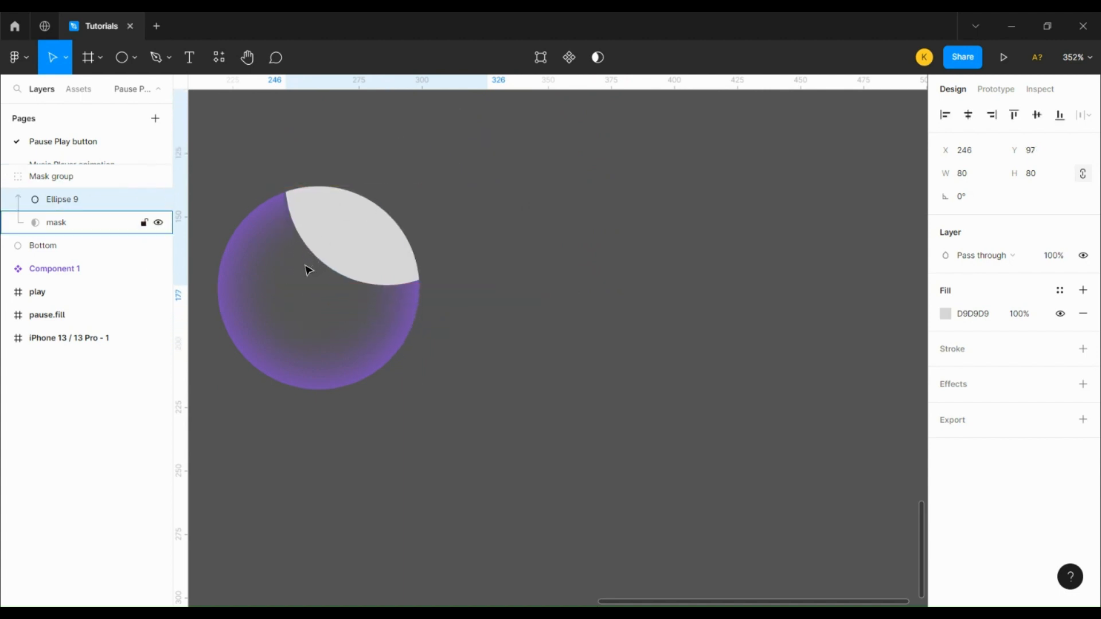
key(Down)
key(Down)
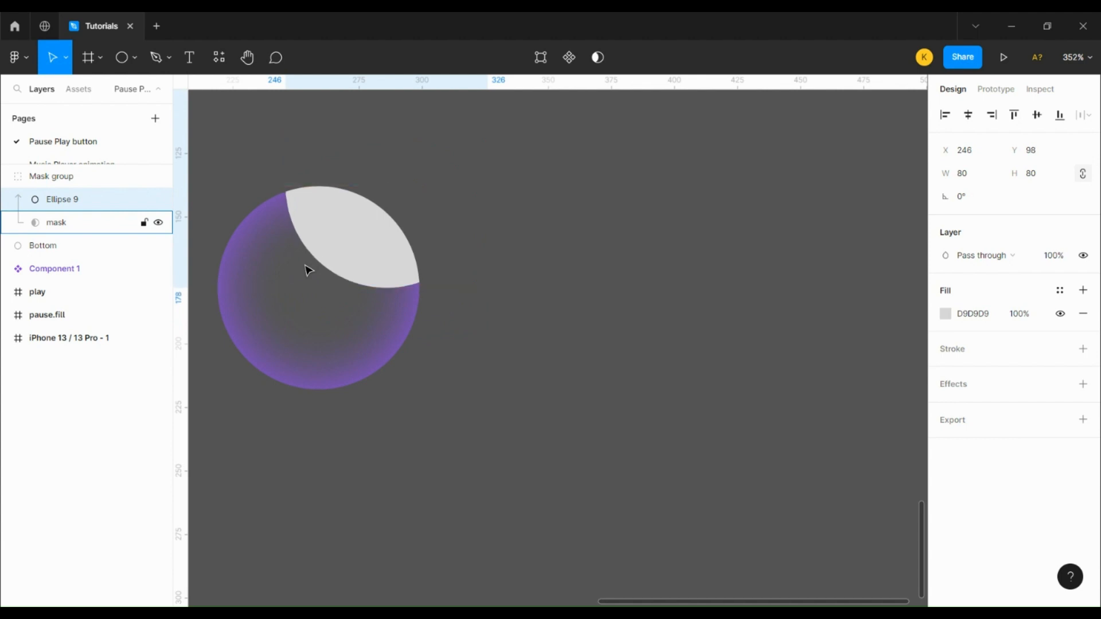
key(Right)
key(Right)
key(Right)
key(Right)
key(Right)
key(Right)
key(Right)
key(Right)
key(Right)
key(Right)
key(Right)
key(Right)
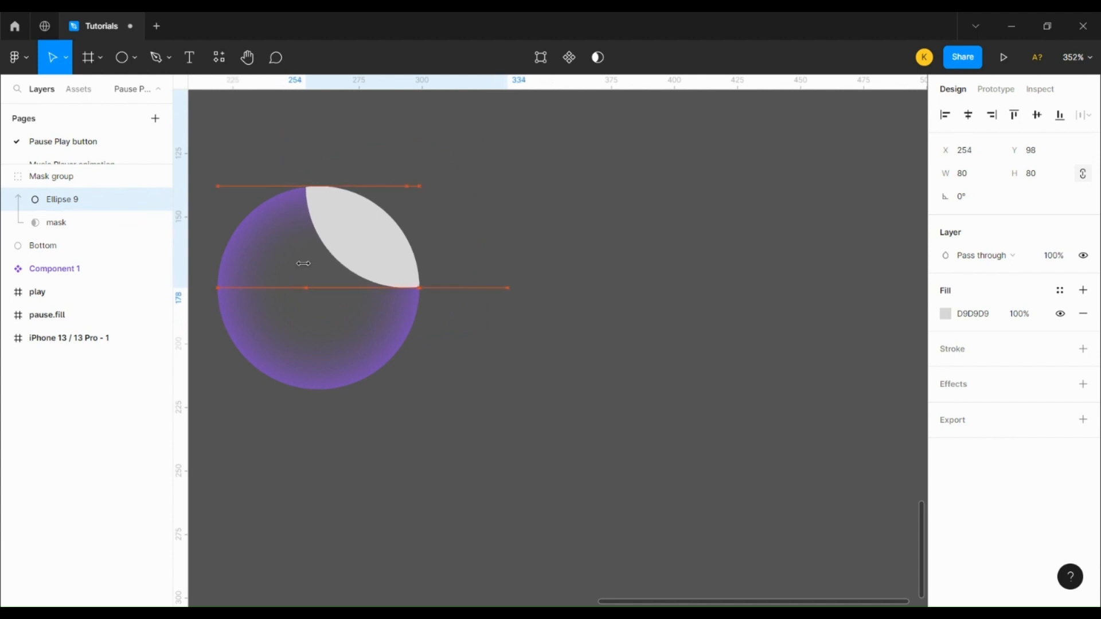
key(Right)
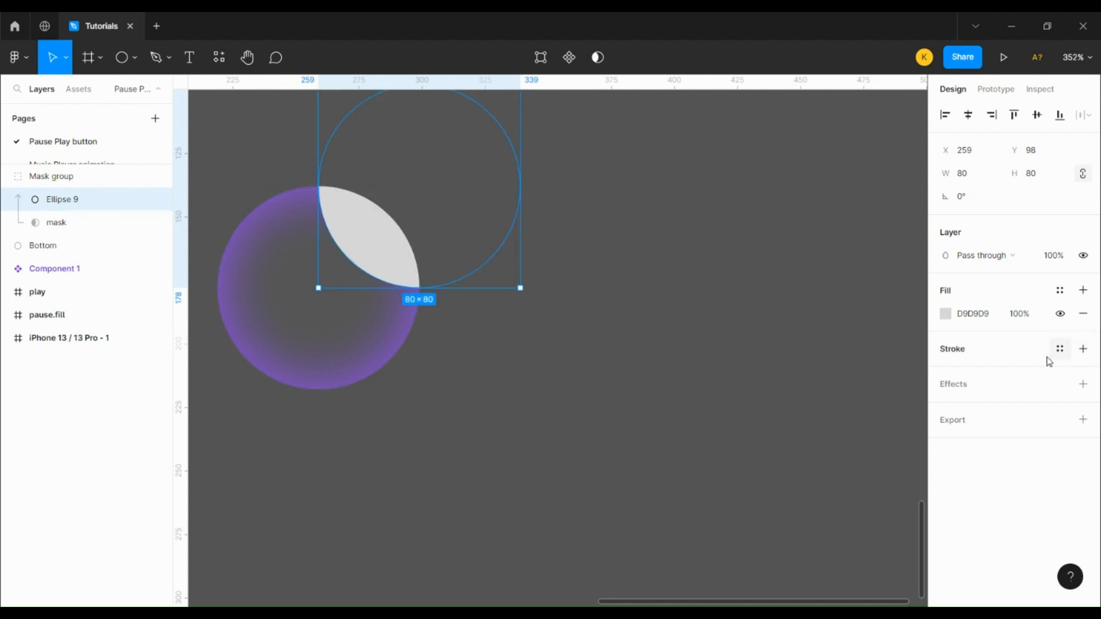
Fill the masked circle with the light purple C399FF sampled from the play button's ring.
click(946, 314)
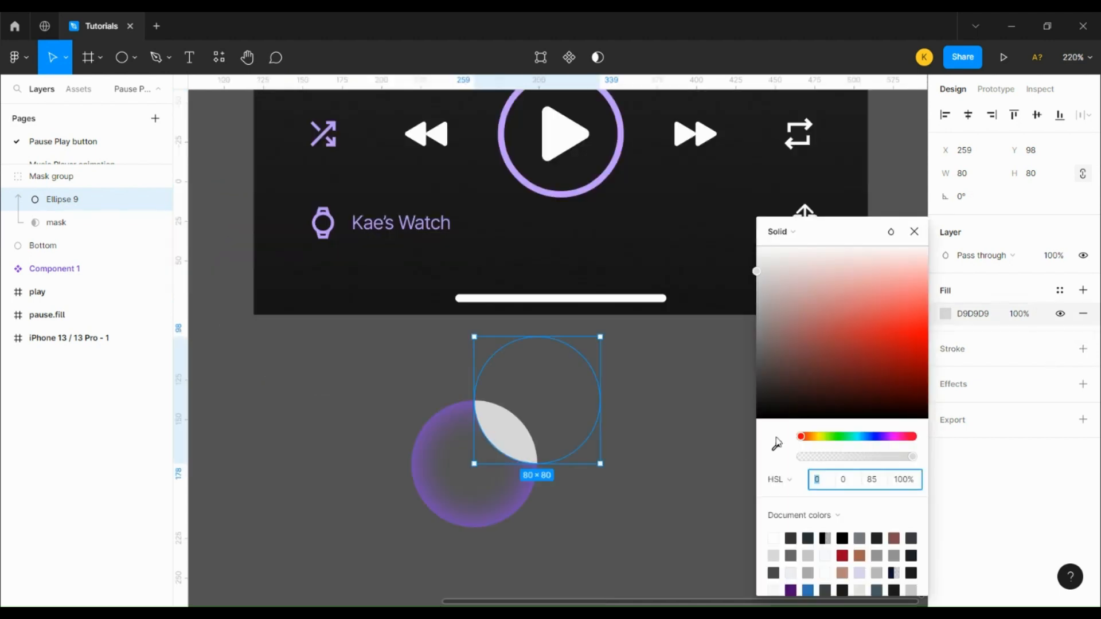
click(777, 443)
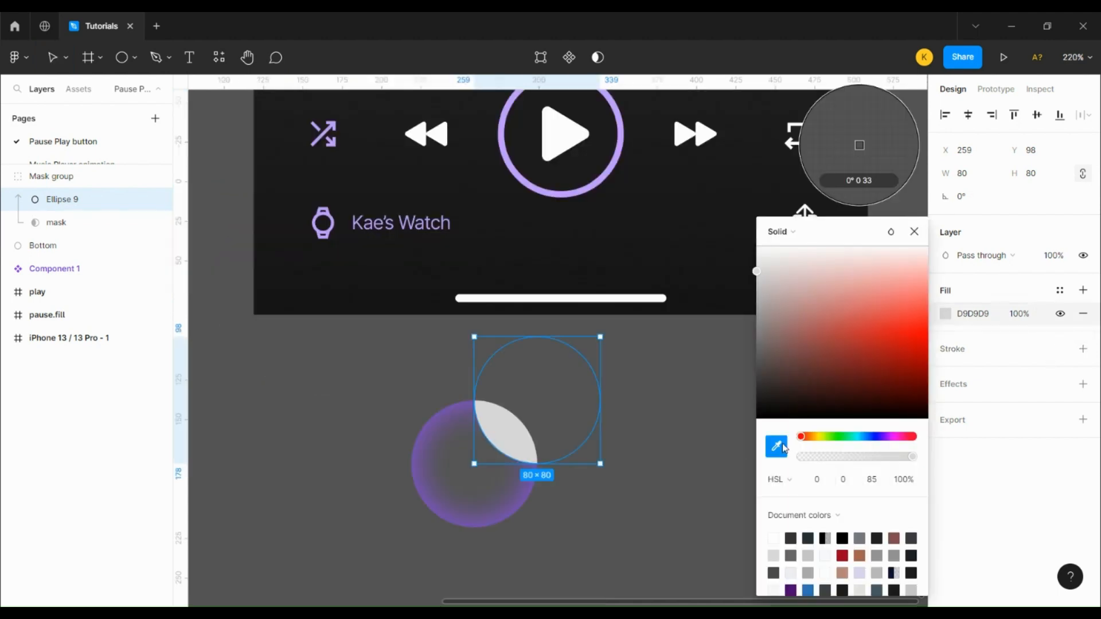
click(531, 180)
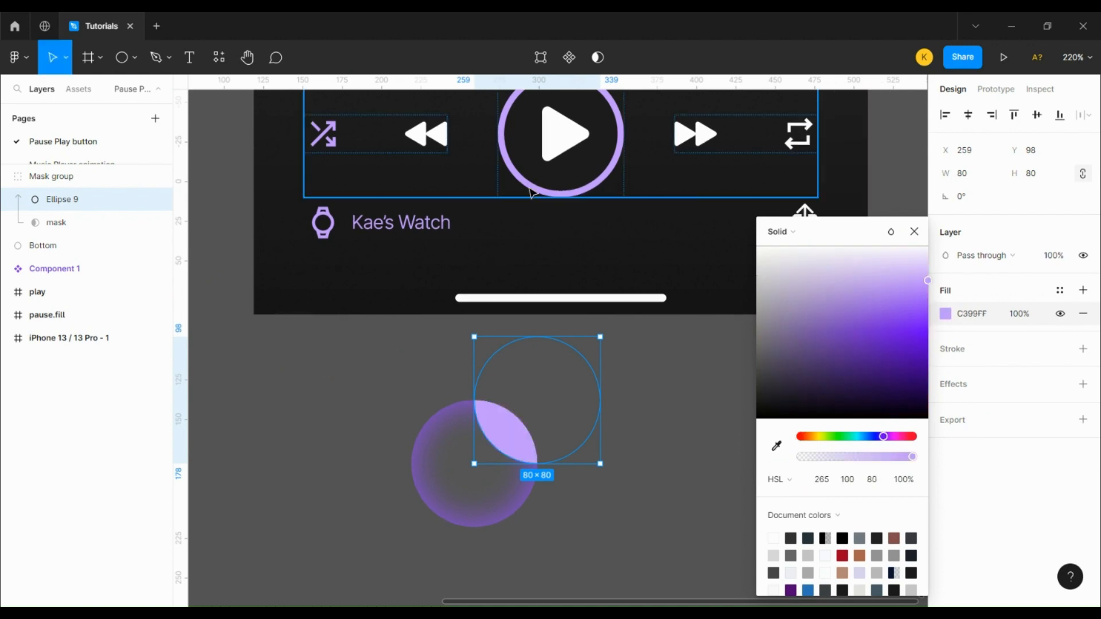
Add a layer blur of 25 to the masked circle.
click(1083, 385)
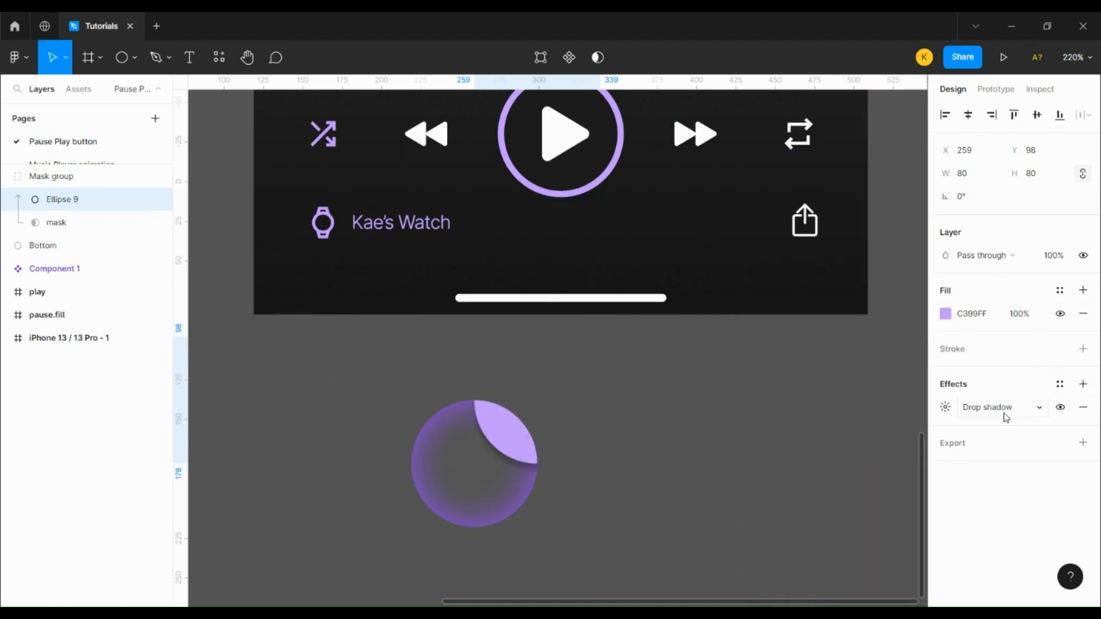
click(1005, 418)
click(984, 425)
click(947, 408)
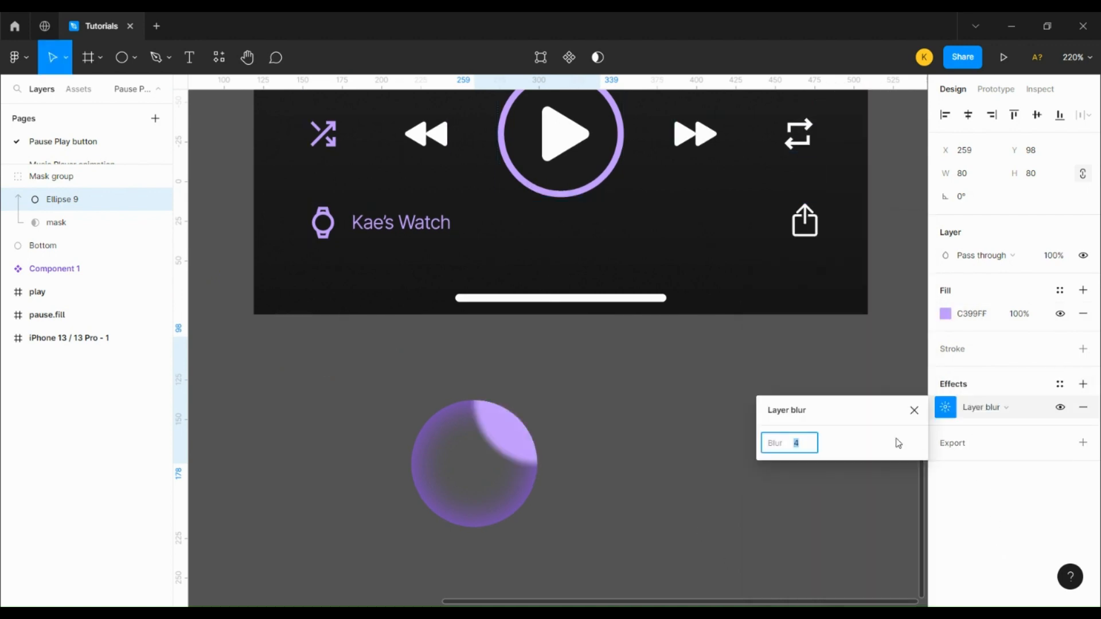
key(Return)
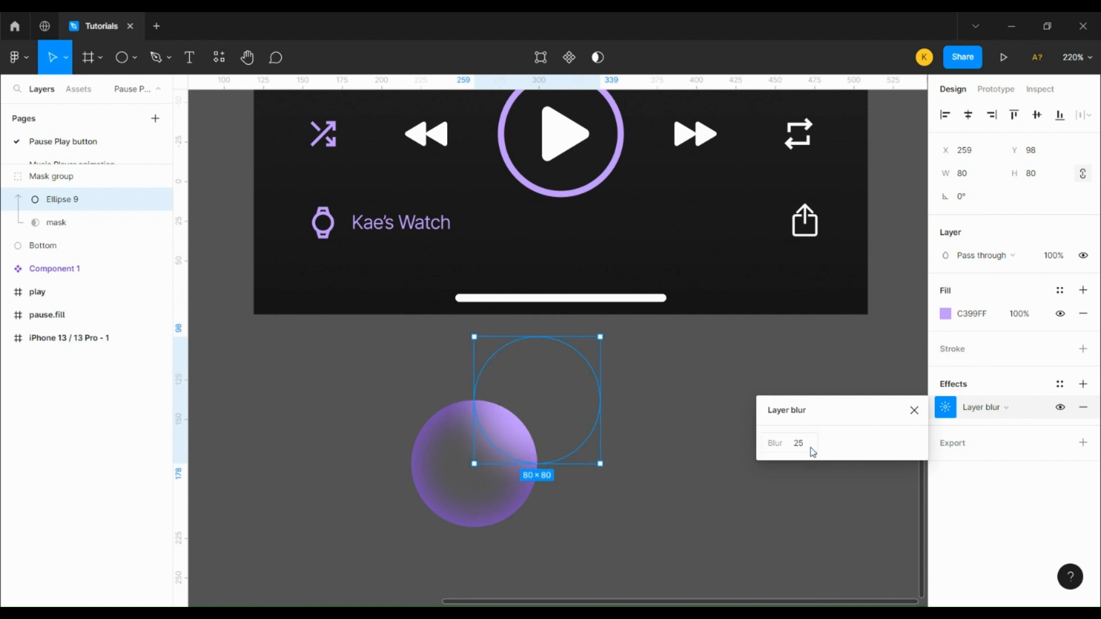
Wrap the mask group and the Bottom circle together in a new frame.
click(914, 413)
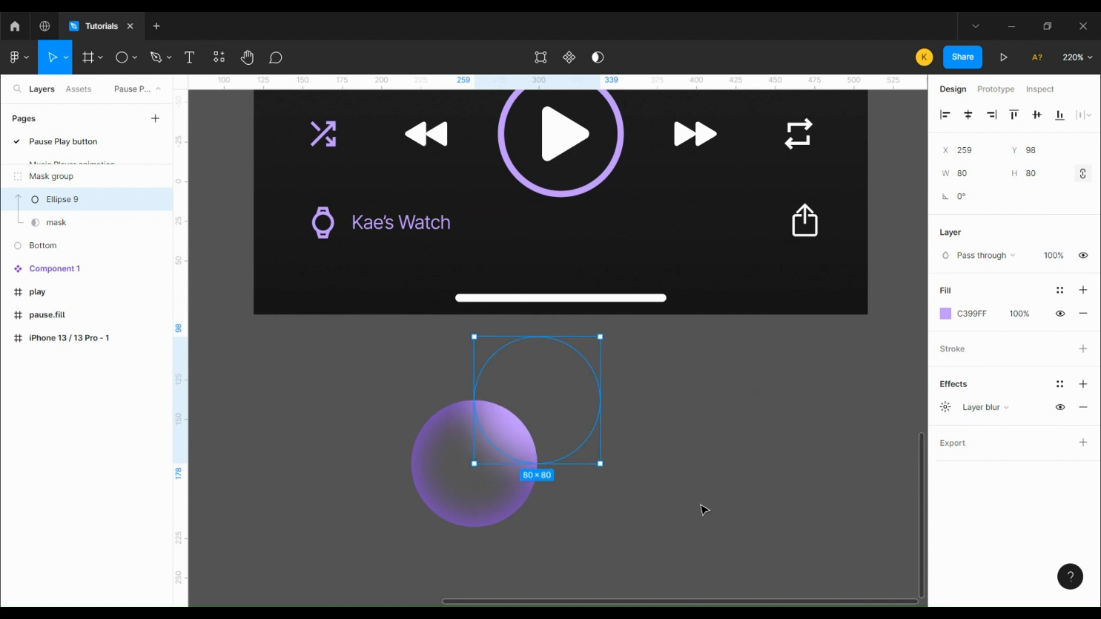
click(711, 459)
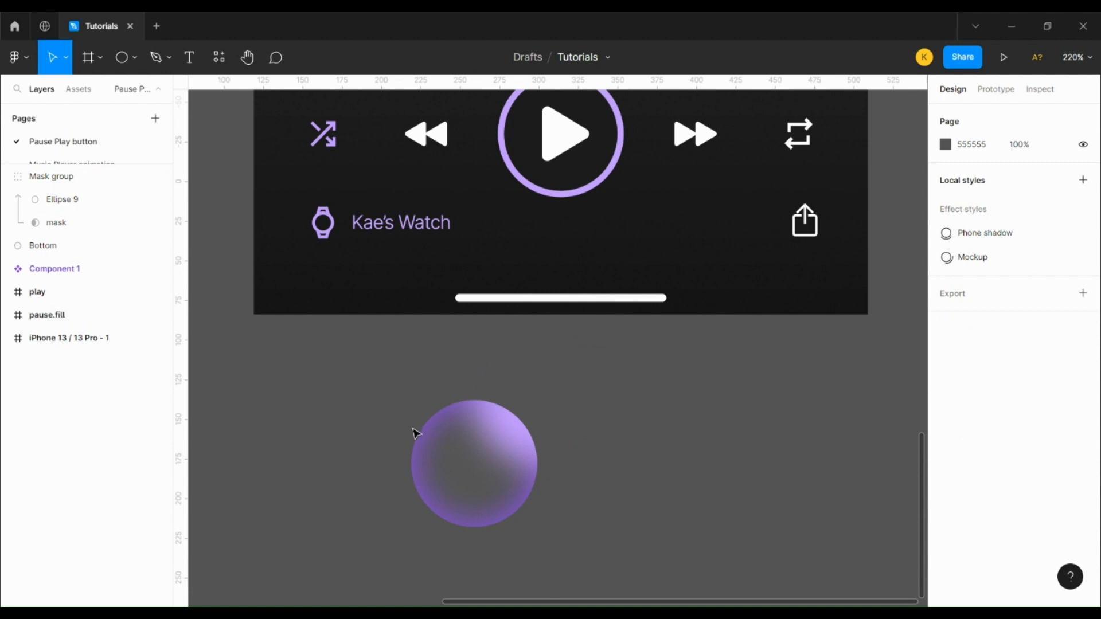
click(428, 452)
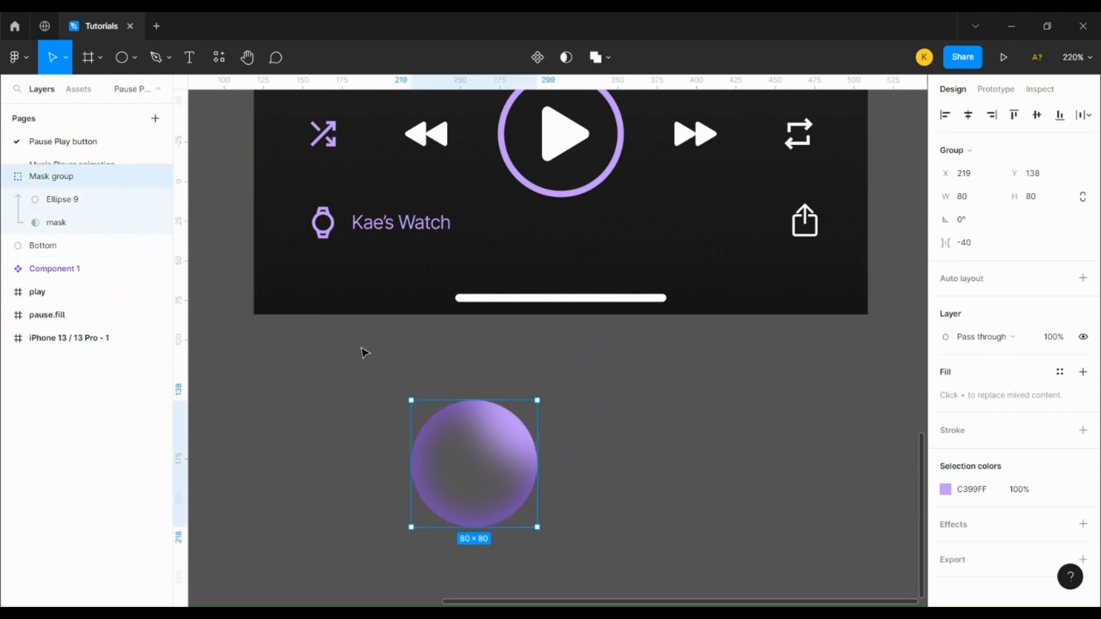
drag(354, 341, 648, 605)
right_click(464, 442)
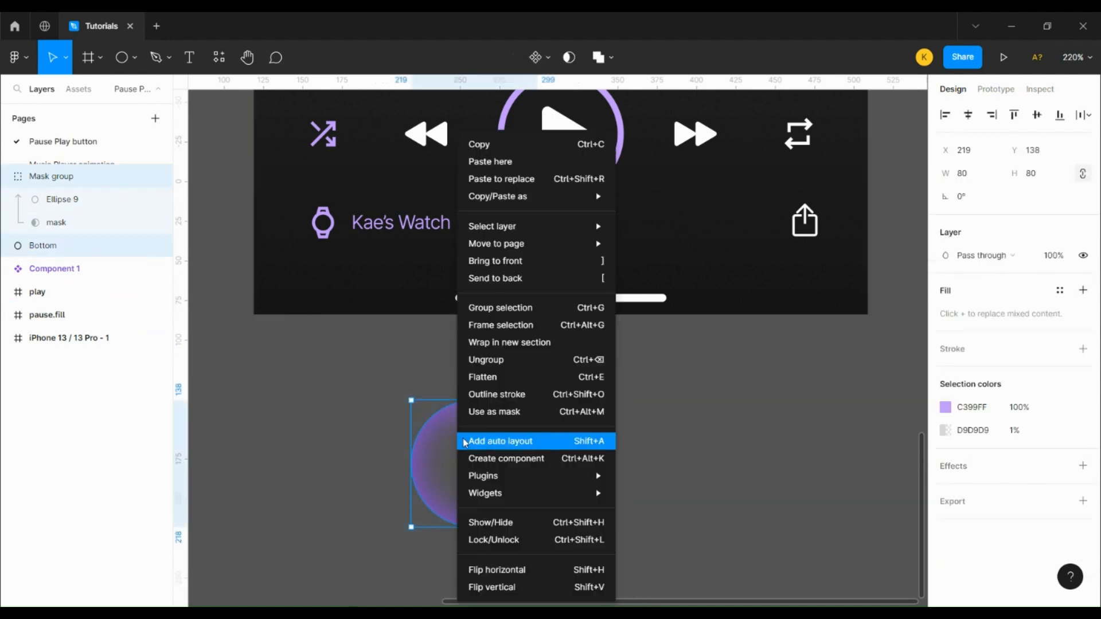
click(493, 326)
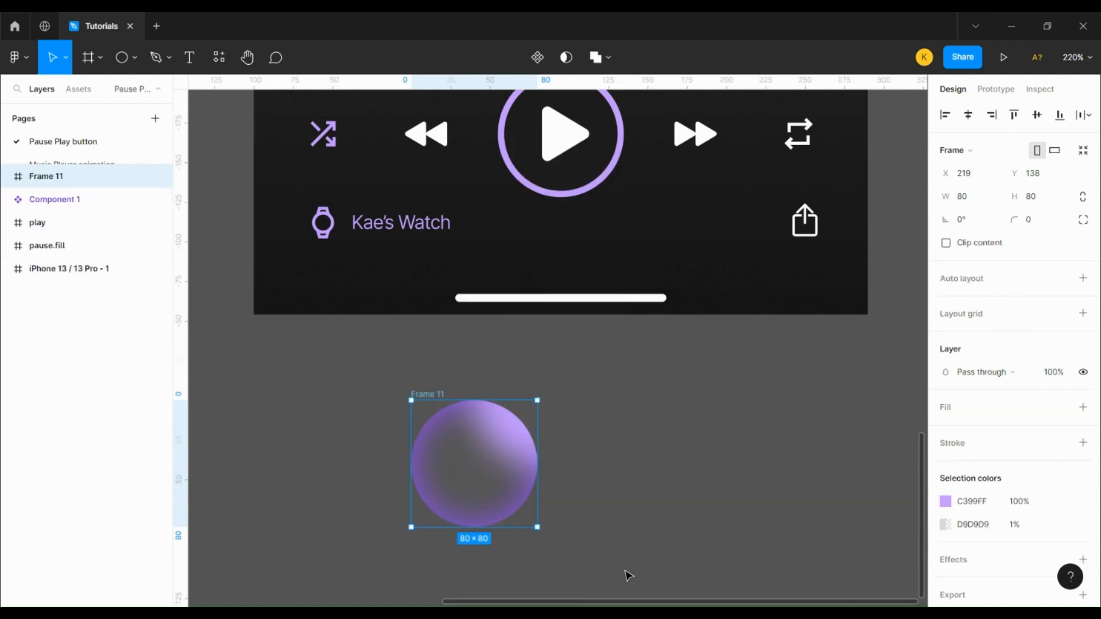
Duplicate the orb frame to the right at X 321, Y 138.
scroll(608, 527, down, 2)
scroll(437, 514, down, 5)
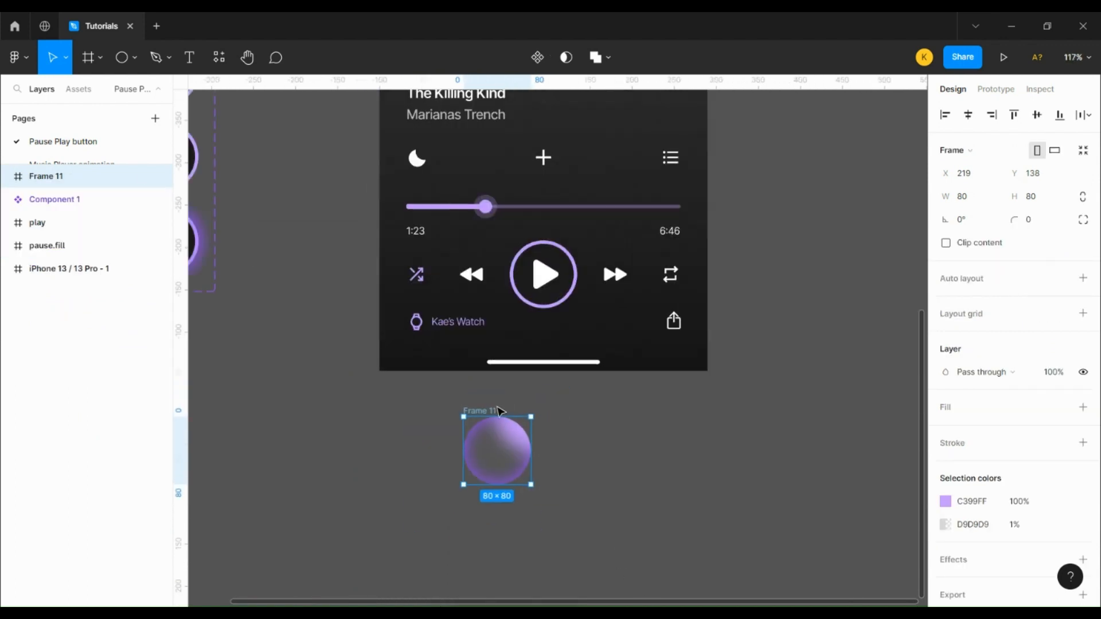
drag(494, 413, 584, 414)
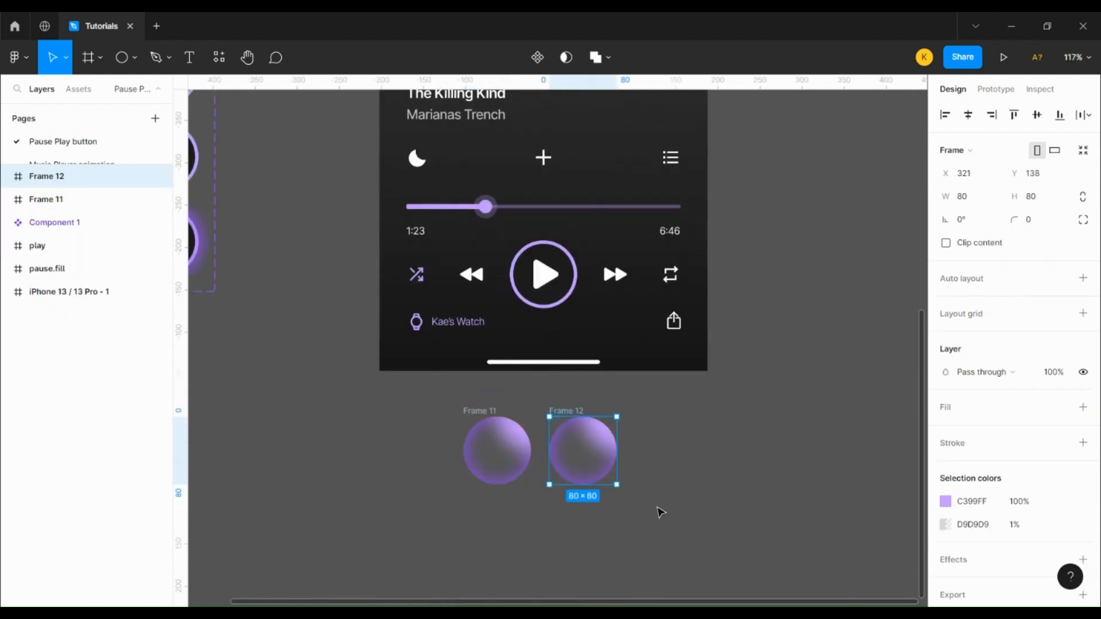
Rename the blurred Ellipse 9 layer as Top in both Frame 12 and Frame 11.
scroll(657, 504, up, 5)
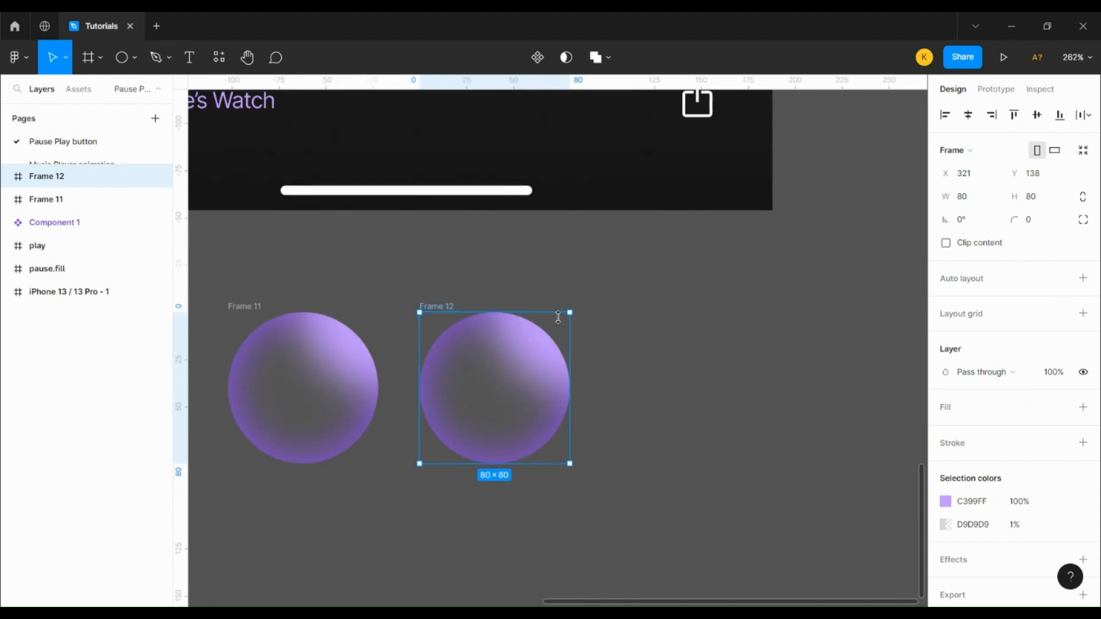
double_click(552, 334)
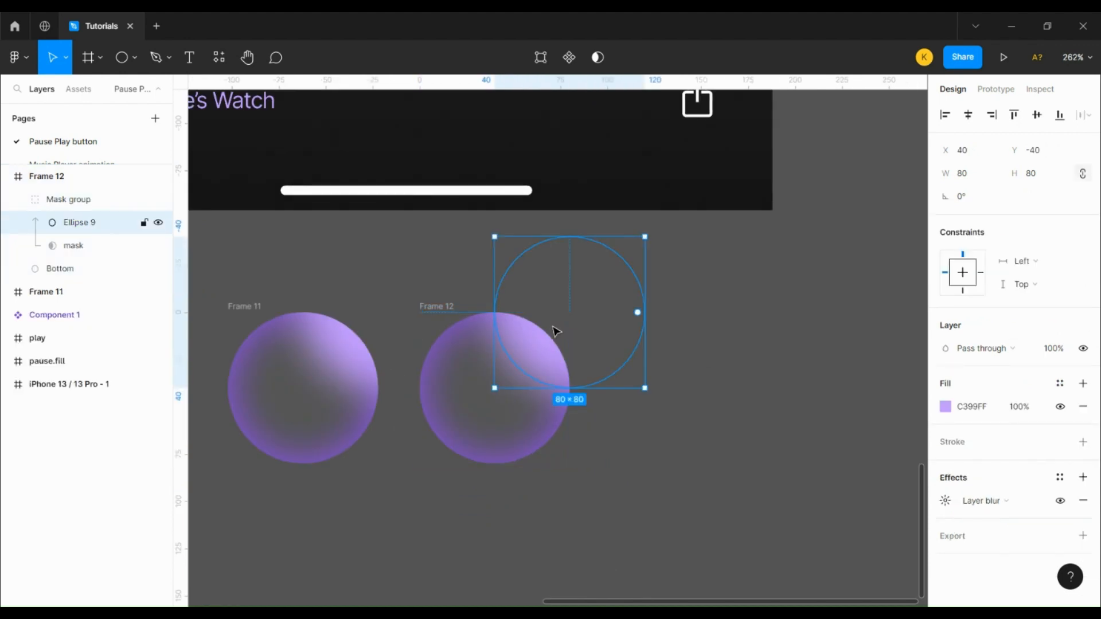
double_click(93, 232)
text(Top)
click(319, 356)
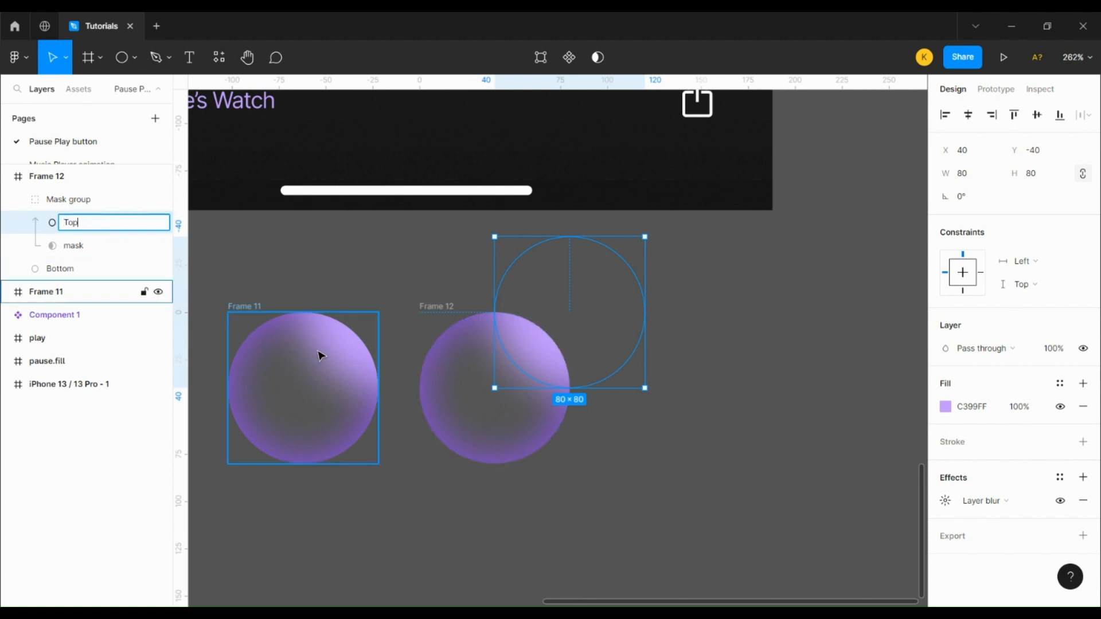
double_click(337, 361)
double_click(76, 344)
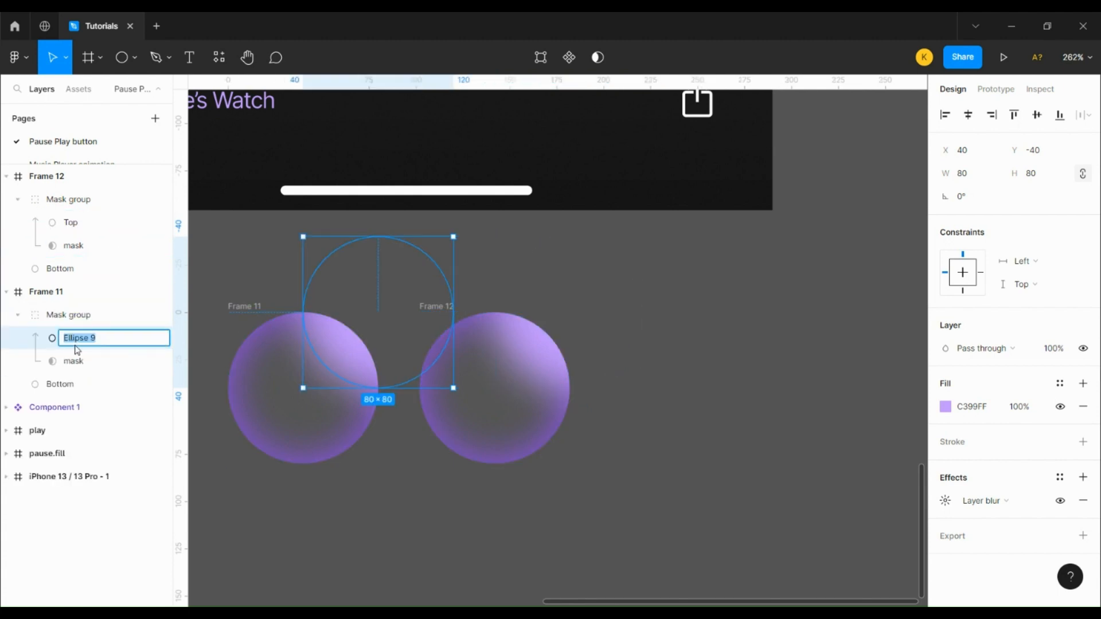
text(Top)
click(749, 325)
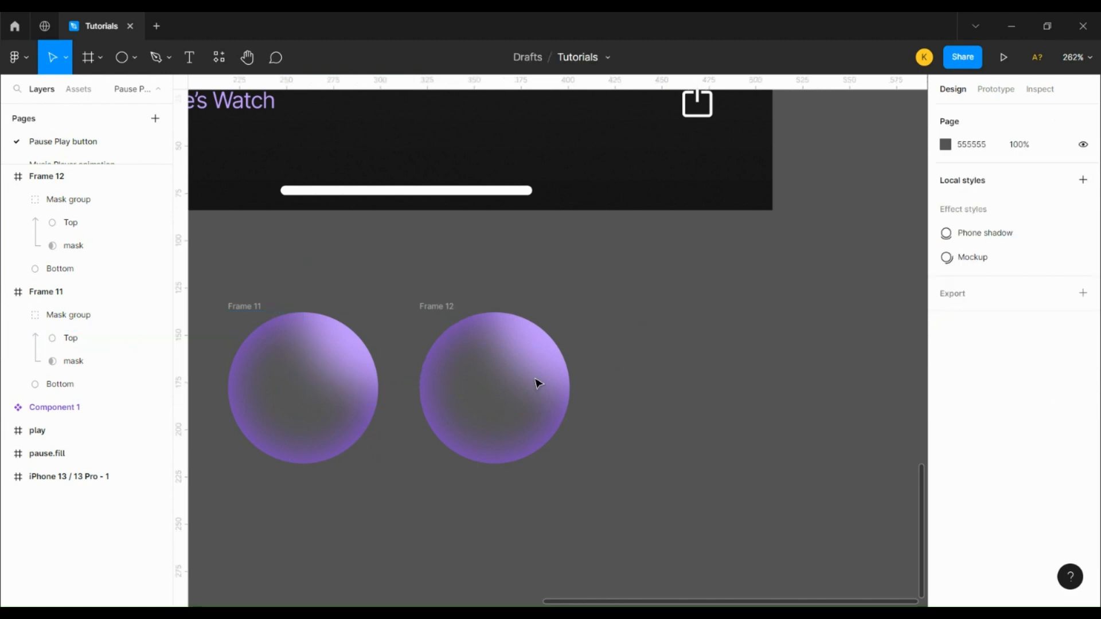
Move the Top circle in Frame 12 straight down to X 40, Y 0.
click(442, 307)
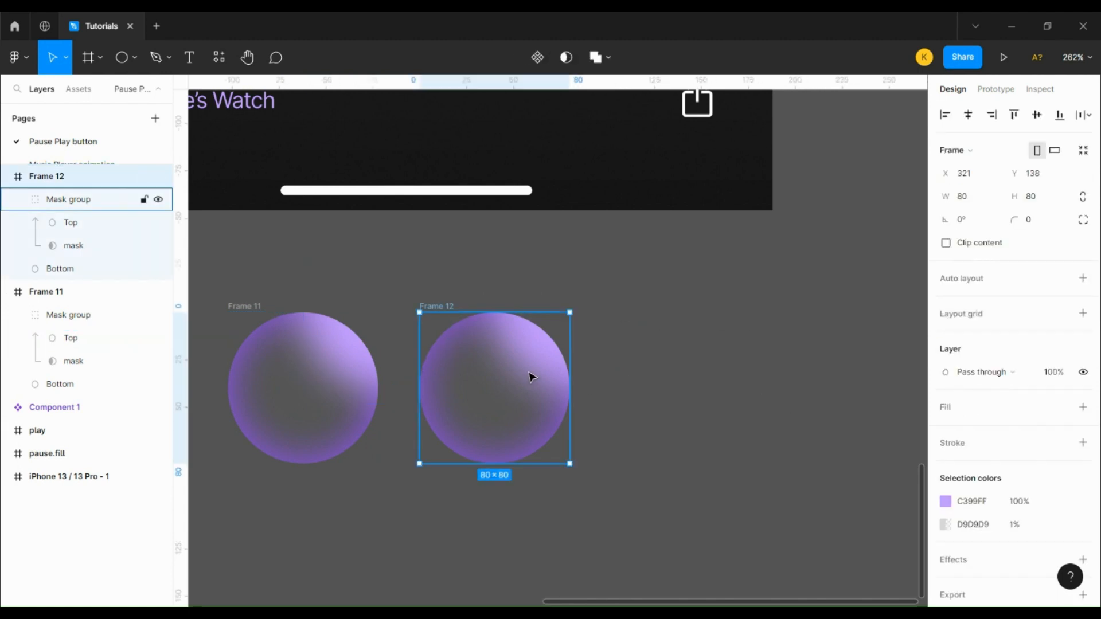
click(562, 344)
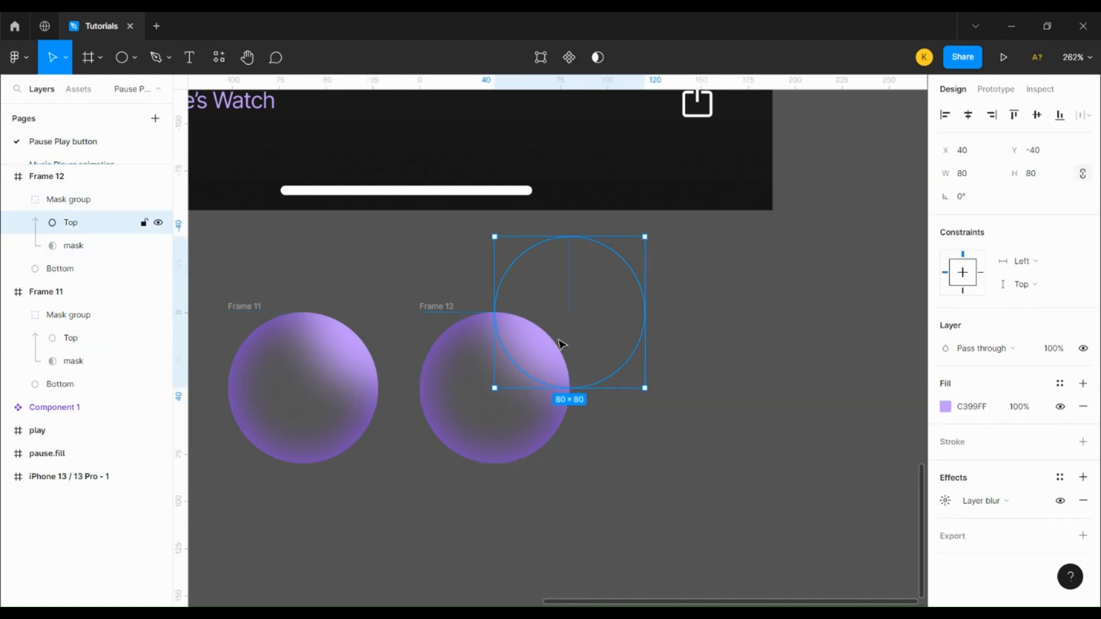
key(shift+Down)
key(shift+Down)
key(shift+Down)
key(Down)
key(Down)
key(Down)
key(Down)
key(Down)
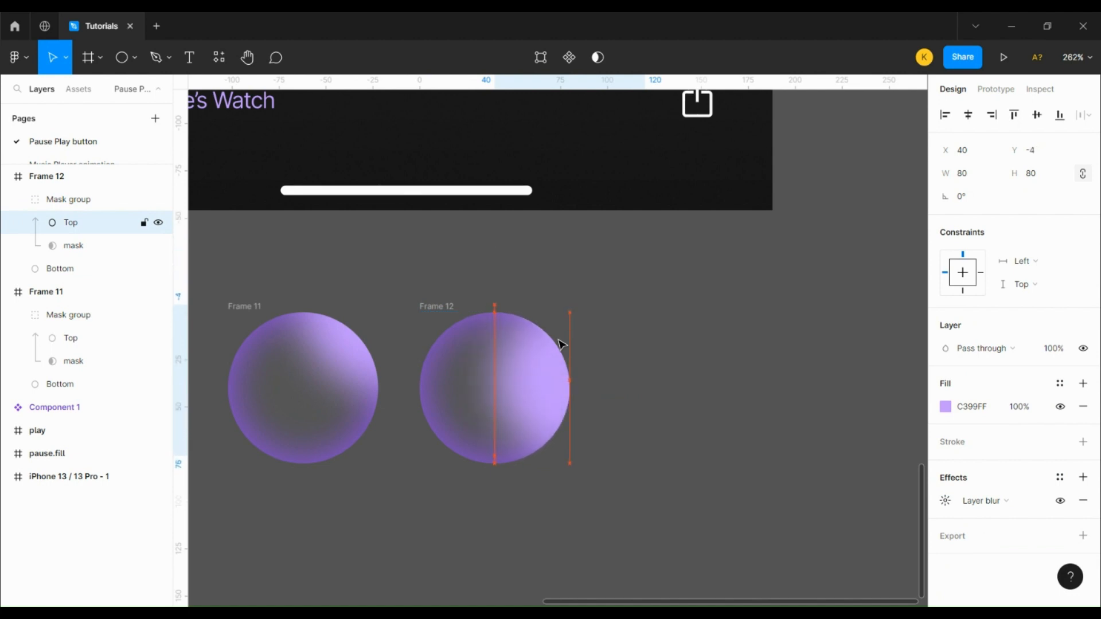
key(Down)
key(Down)
key(Down)
key(Down)
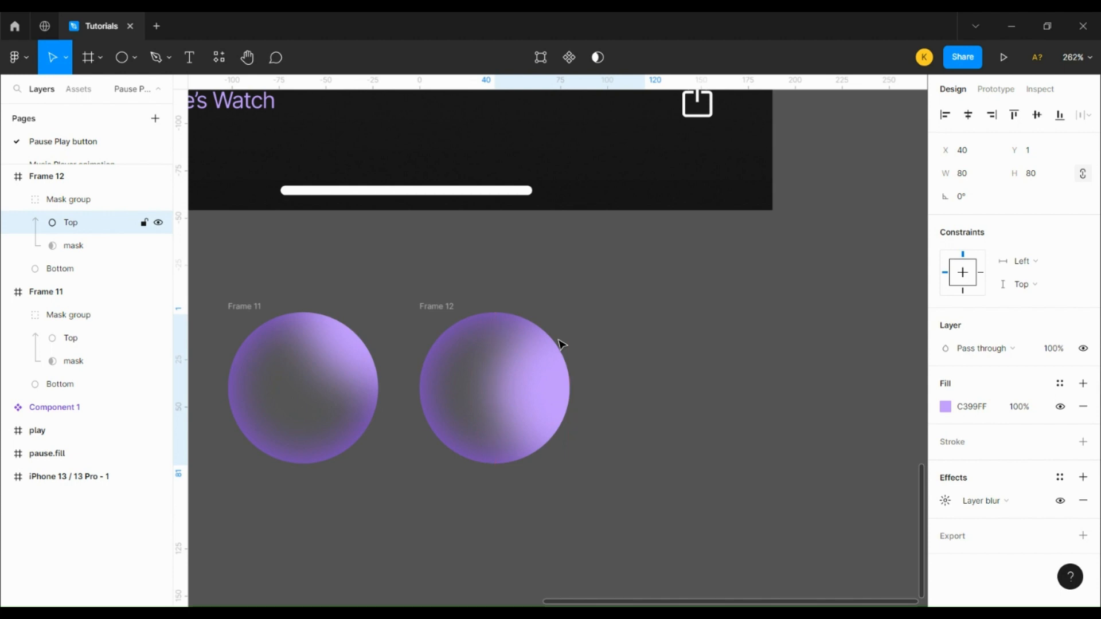
key(Up)
click(753, 406)
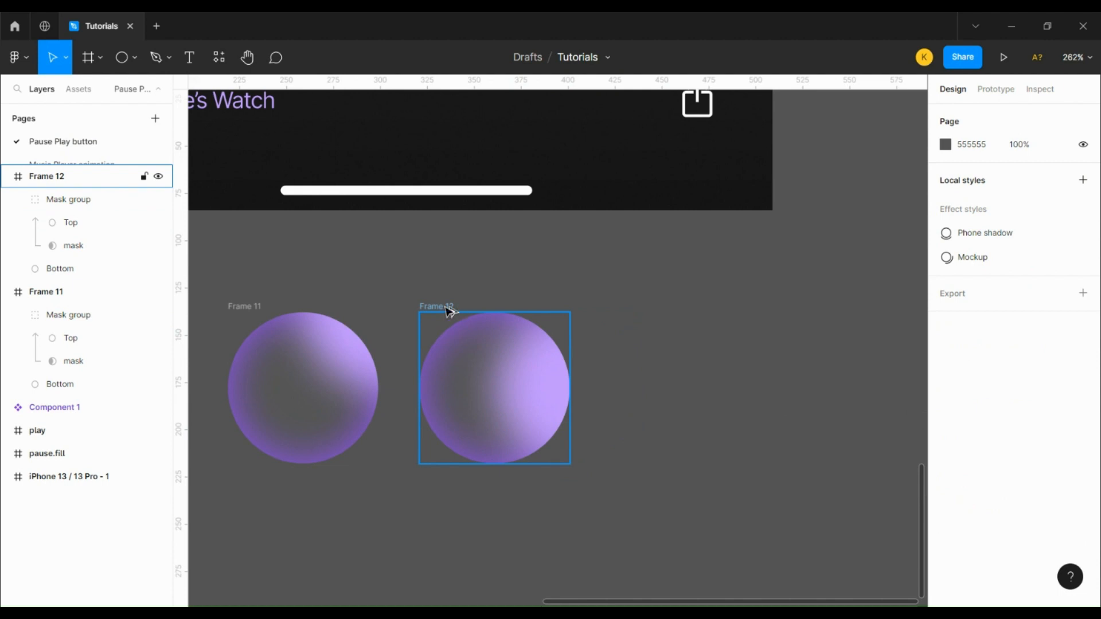
Duplicate Frame 12 to the right at X 421 and move the copy's Top circle down to X 40, Y 40.
drag(450, 311, 637, 310)
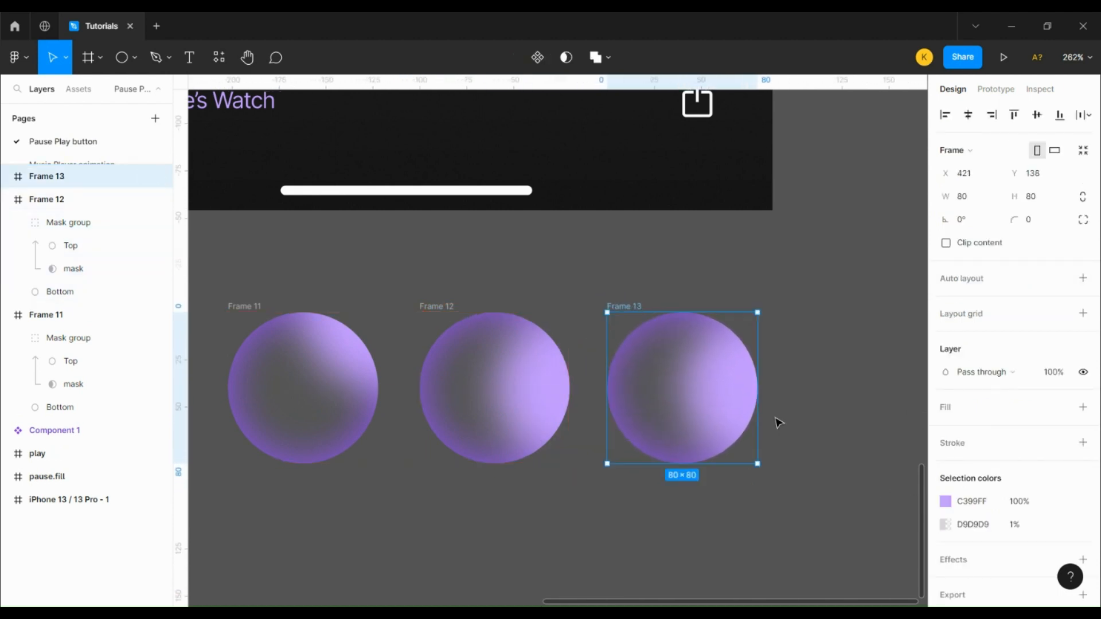
ctrl+click(741, 414)
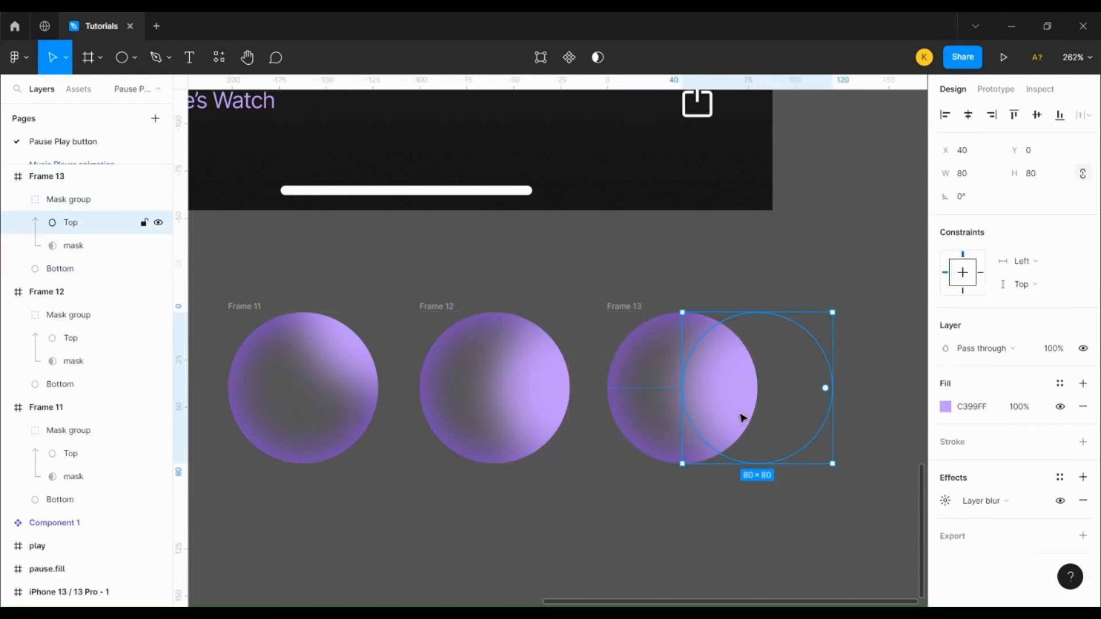
key(shift+Down)
key(shift+Down)
key(Down)
key(Down)
key(Down)
key(Down)
key(Down)
key(Down)
key(Down)
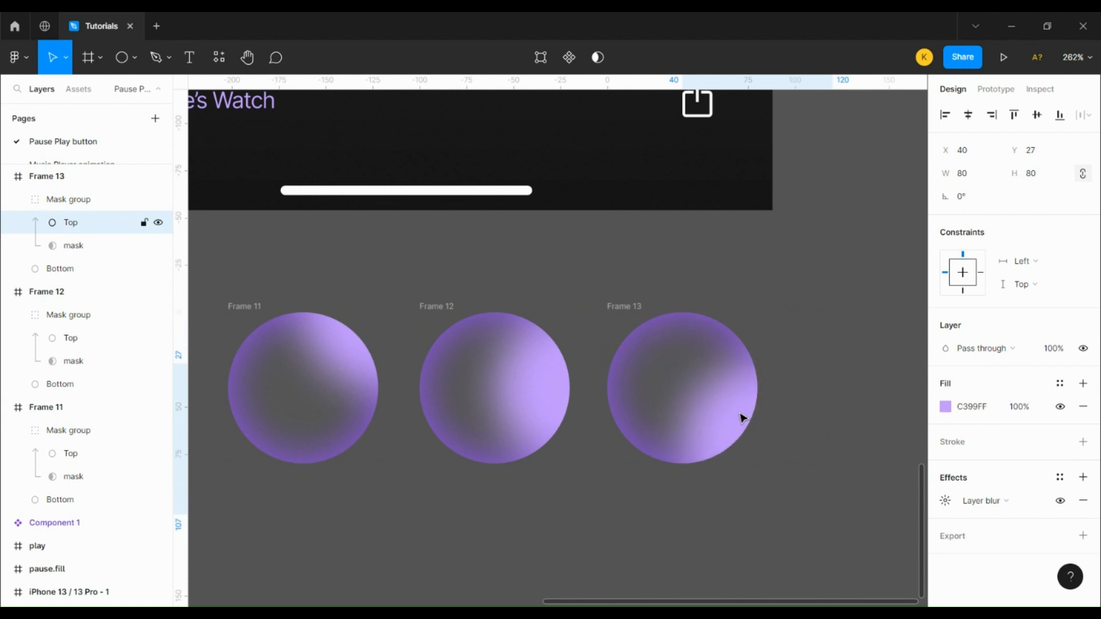
key(Down)
key(Down)
key(Down)
key(Down)
key(Down)
key(Down)
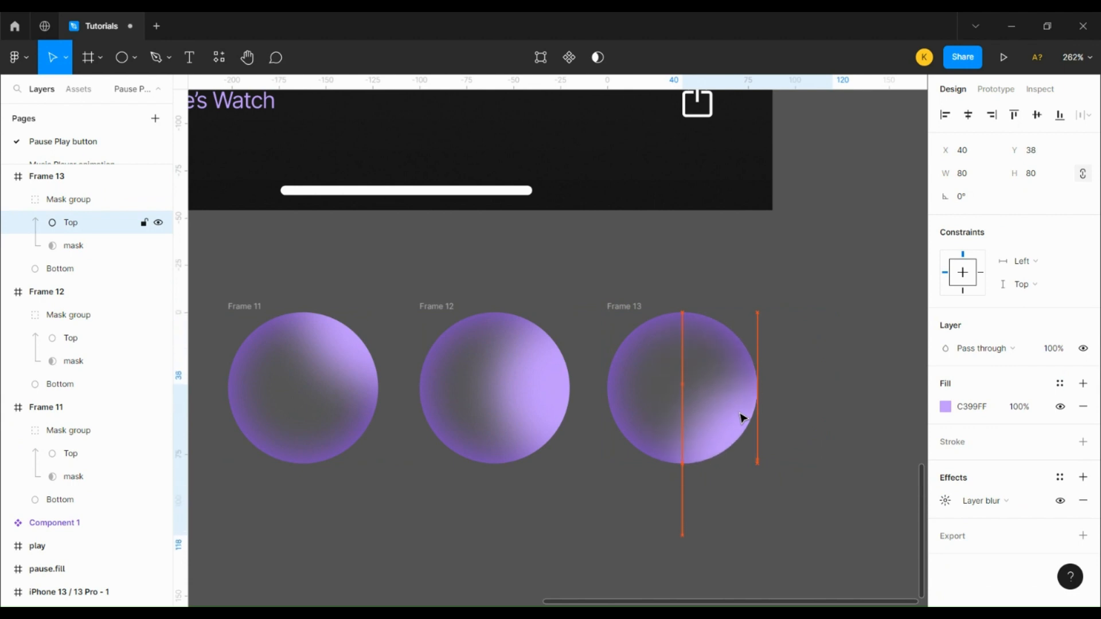
key(Down)
key(Down)
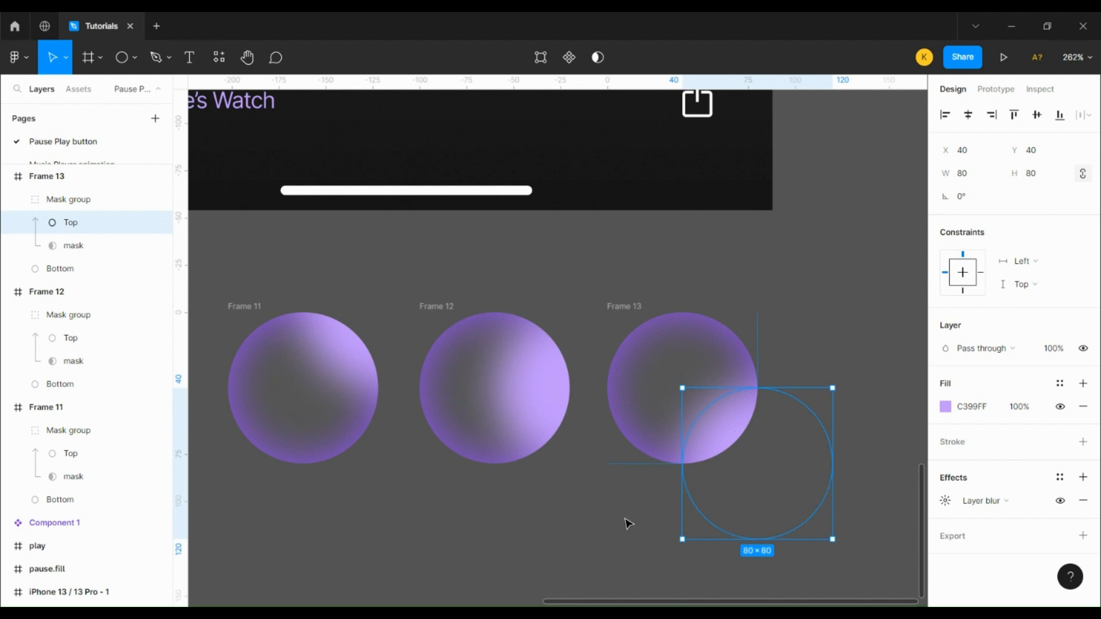
Duplicate Frame 13 to the right at X 517 and move the copy's Top circle left to X 0, Y 40.
scroll(609, 505, down, 1)
click(635, 322)
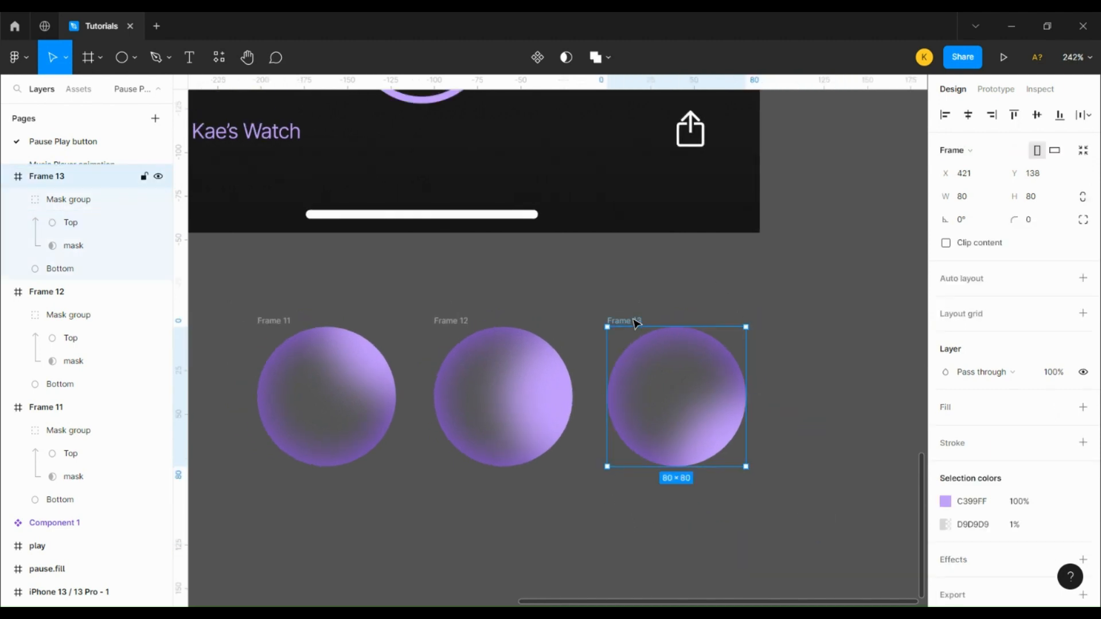
drag(670, 324, 836, 324)
scroll(722, 461, right, 5)
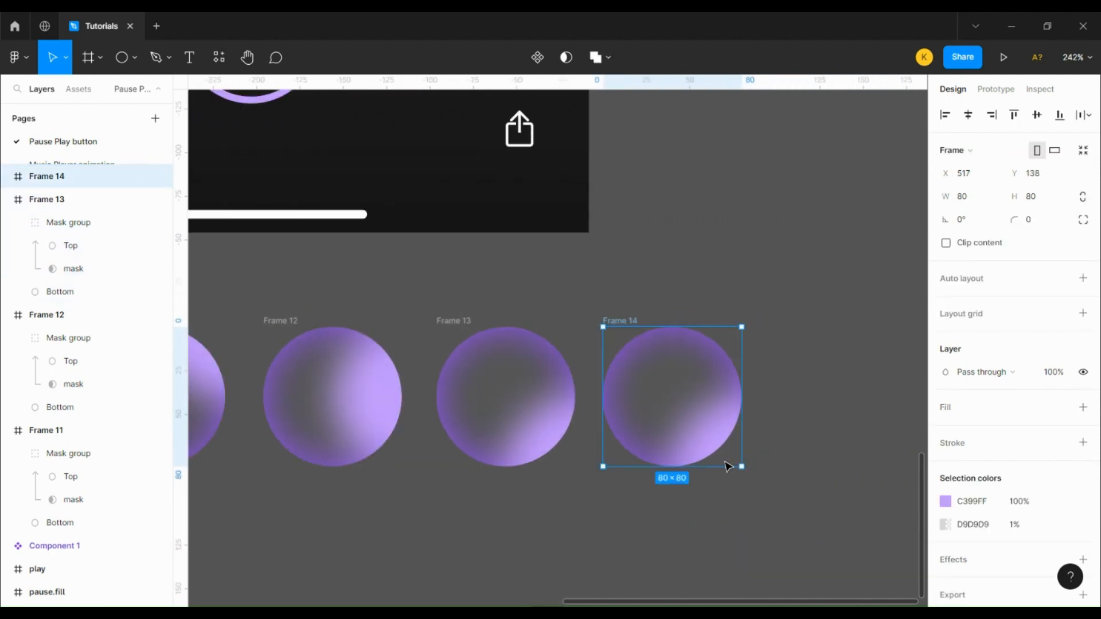
ctrl+click(669, 440)
key(Left)
key(Left)
key(Left)
key(Left)
key(Left)
key(Left)
key(Left)
key(Left)
key(Left)
key(Left)
key(Left)
key(Left)
key(Left)
key(Left)
key(Left)
key(Left)
key(Left)
key(Left)
key(Left)
key(Left)
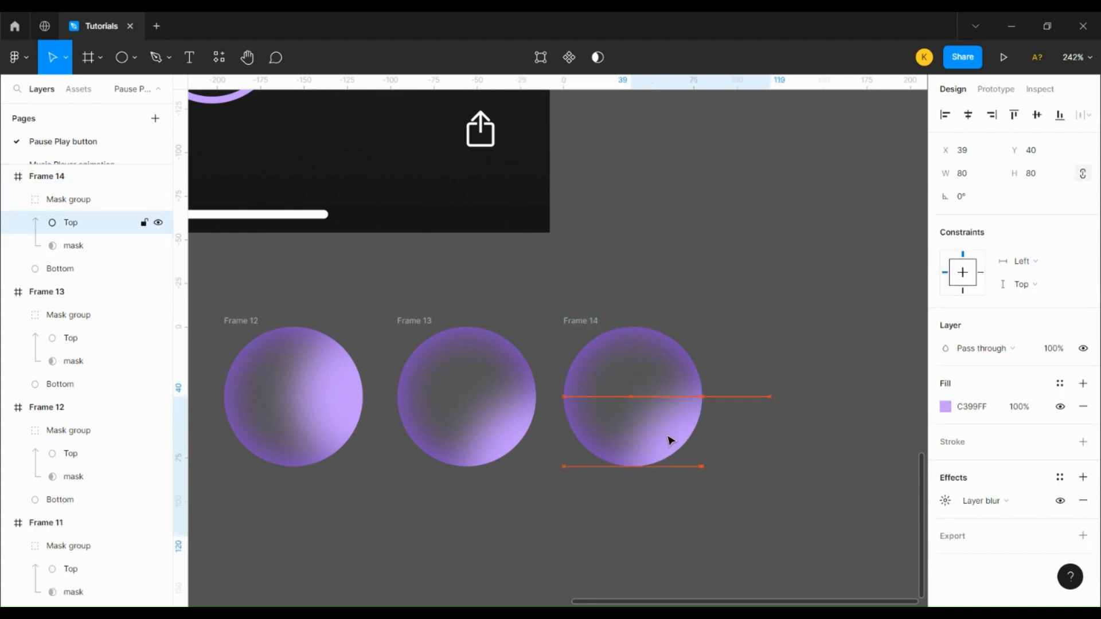
key(Left)
key(Left)
key(Left)
key(Left)
key(Left)
key(Left)
key(Left)
key(Left)
key(Left)
key(Left)
key(Left)
key(Left)
key(Left)
key(Left)
key(Left)
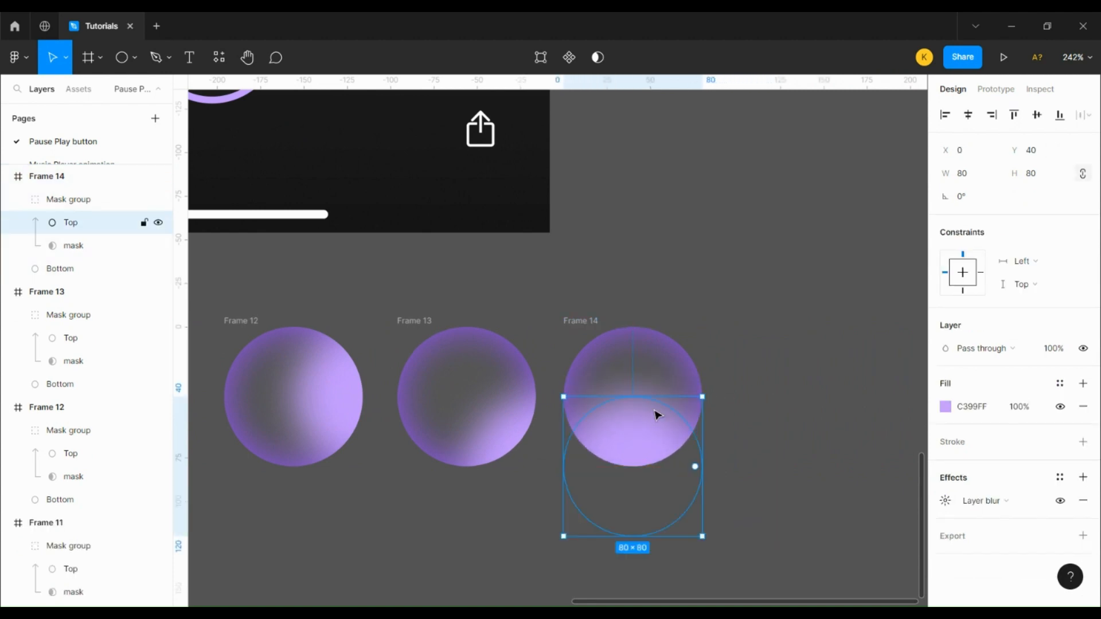
Duplicate Frame 14 to the right and move the copy's Top circle left to X -40, Y 40.
click(594, 323)
drag(593, 322, 788, 320)
ctrl+click(776, 463)
double_click(778, 465)
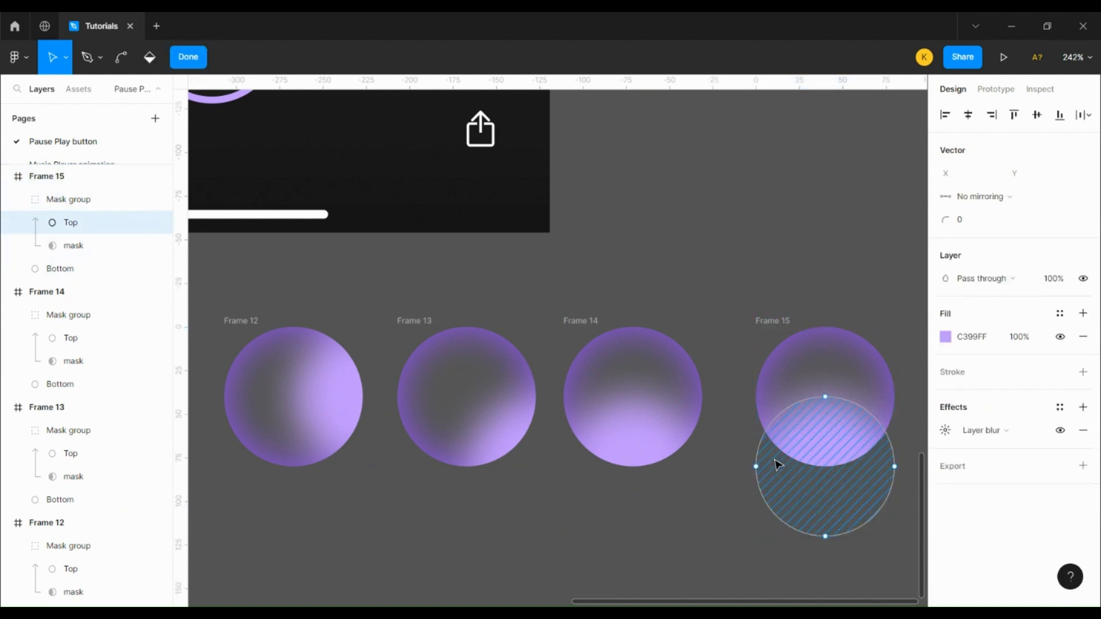
key(Escape)
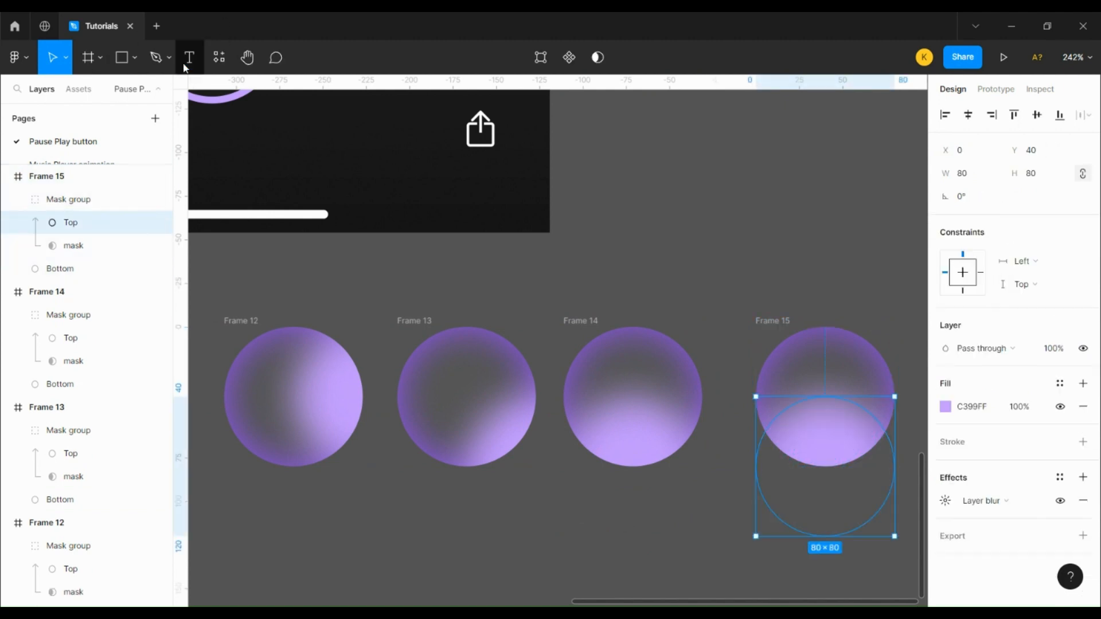
key(Left)
key(Left)
key(Left)
key(Left)
key(Left)
key(Left)
key(Left)
key(Left)
key(Left)
key(Left)
key(Left)
key(Left)
key(Left)
key(Left)
key(Left)
key(Left)
key(Left)
key(Left)
key(Left)
key(Left)
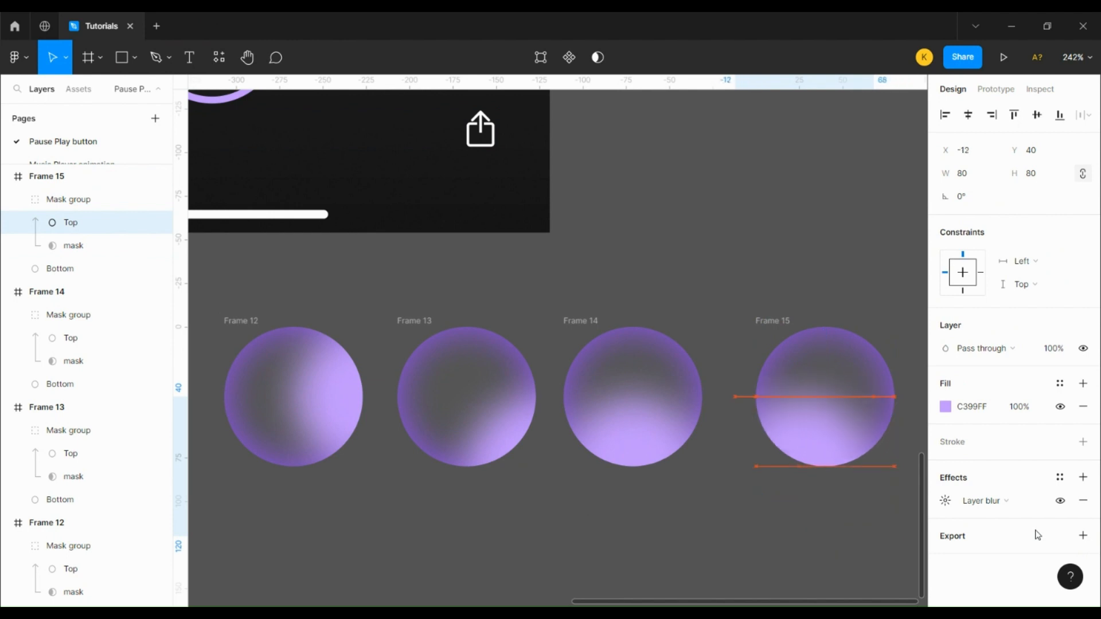
key(Left)
key(Left)
key(Left)
key(Left)
key(Left)
key(Left)
key(Left)
key(Left)
key(Left)
key(Left)
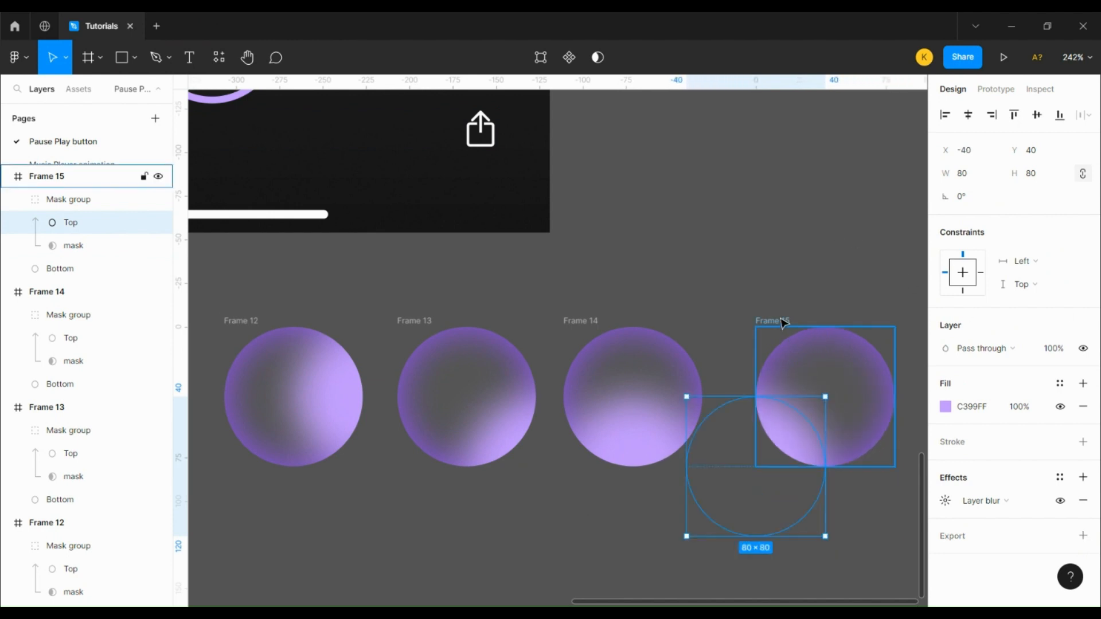
Duplicate Frame 15 to the right at X 719 and move the copy's Top circle up to X -40, Y 0.
drag(784, 323, 500, 327)
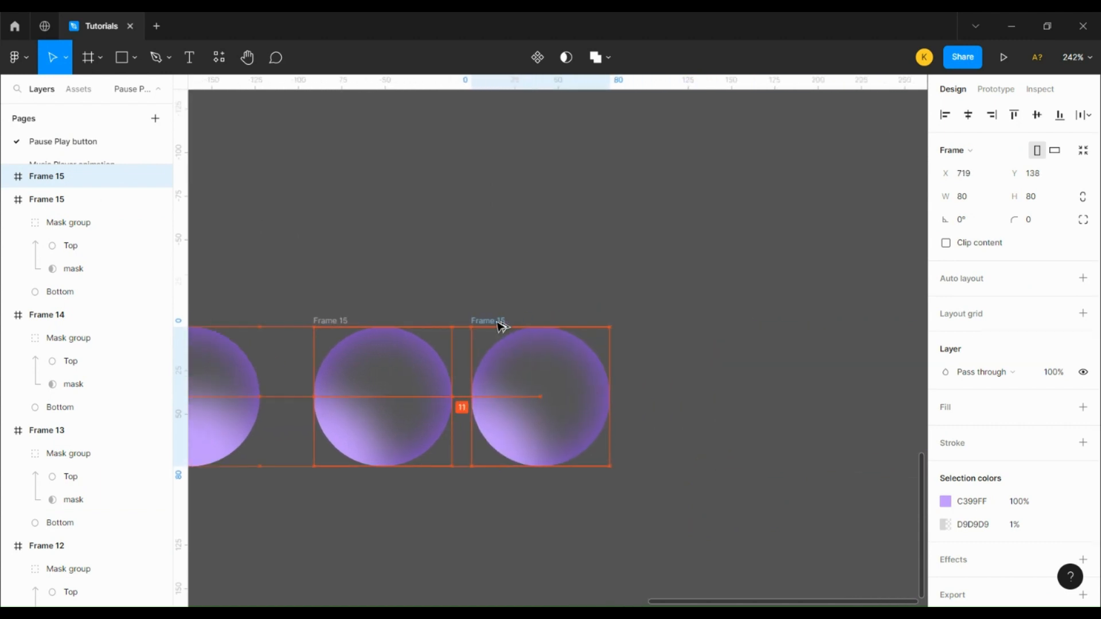
ctrl+click(487, 449)
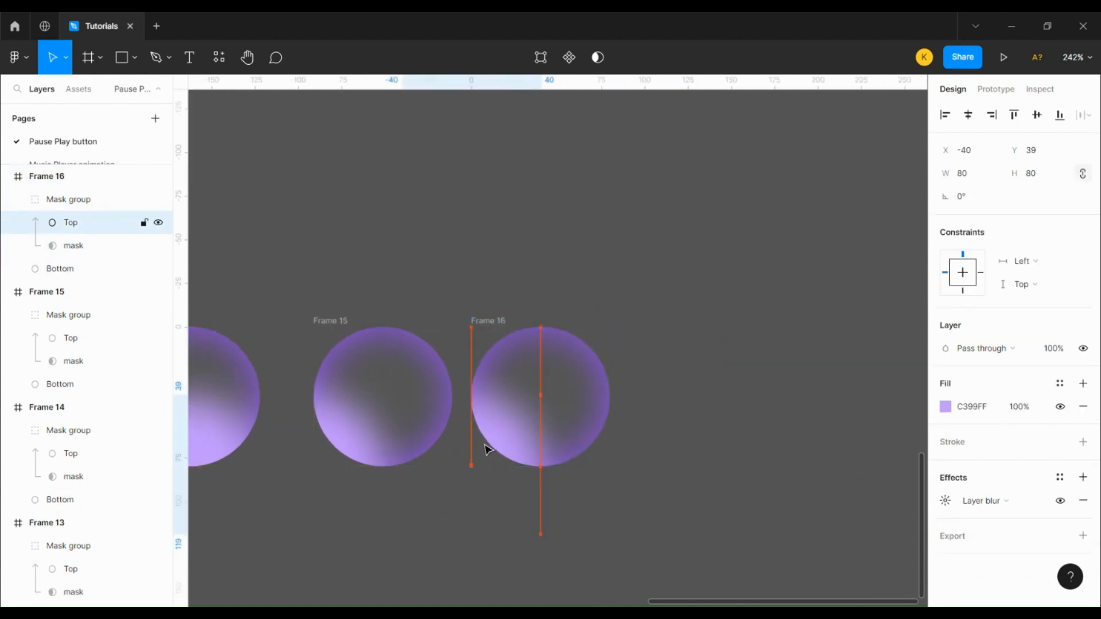
key(Up)
key(Up)
key(Up)
key(Up)
key(Up)
key(Up)
key(Up)
key(Up)
key(Up)
key(Up)
key(Up)
key(Up)
key(Up)
key(Up)
key(Up)
key(Up)
key(Up)
key(Up)
key(Up)
key(Up)
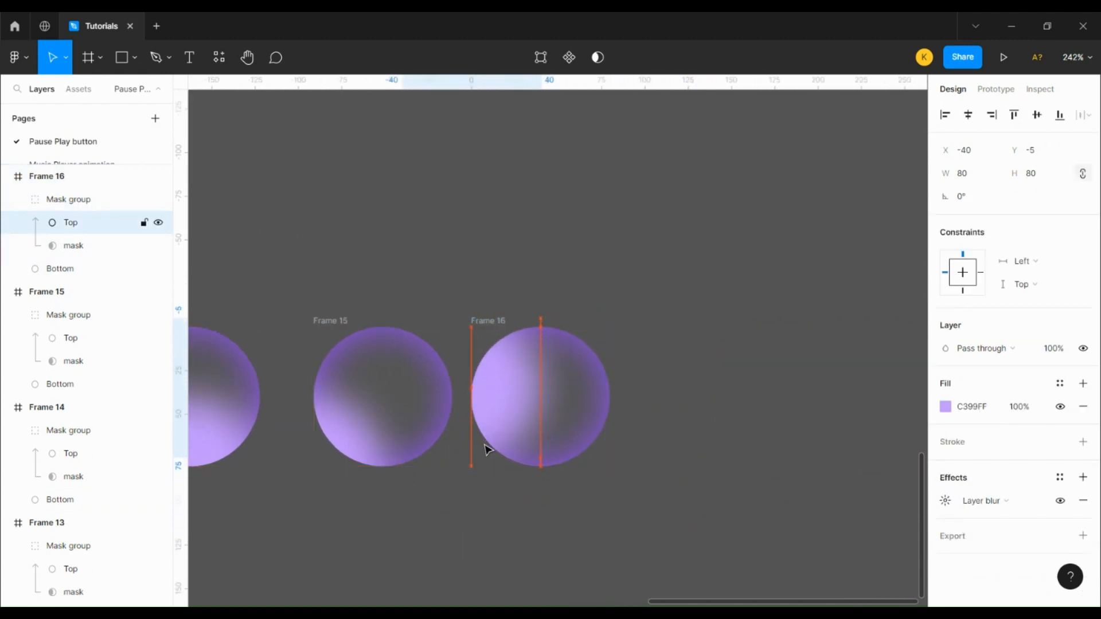
key(Down)
key(Down)
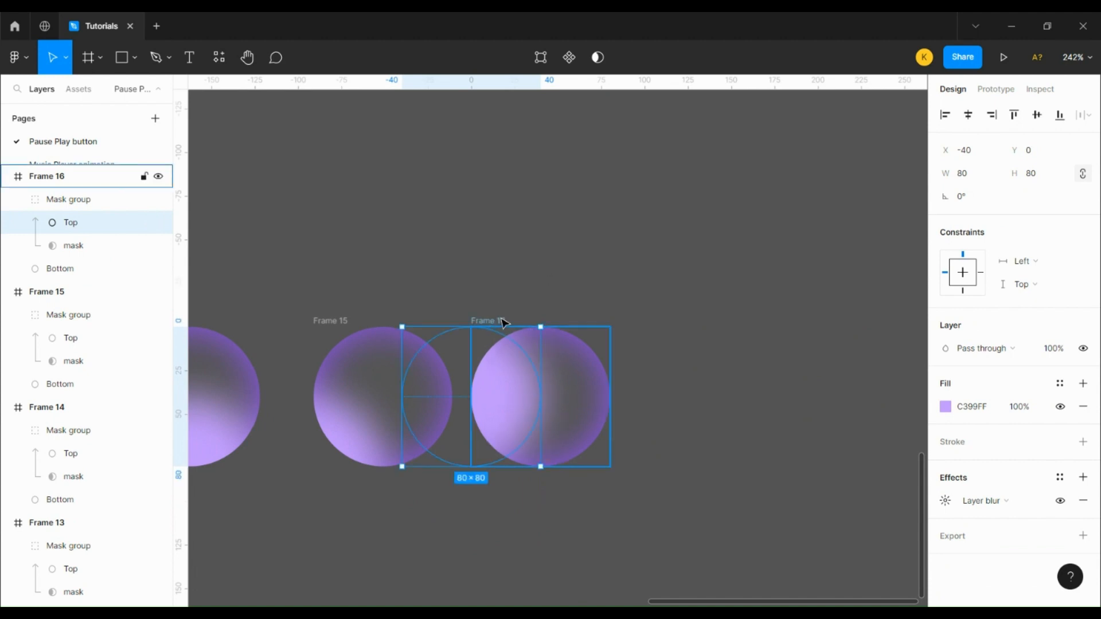
Duplicate Frame 16 to the right and move the copy's Top circle up to X -40, Y -40.
alt+drag(501, 321, 682, 322)
ctrl+click(672, 359)
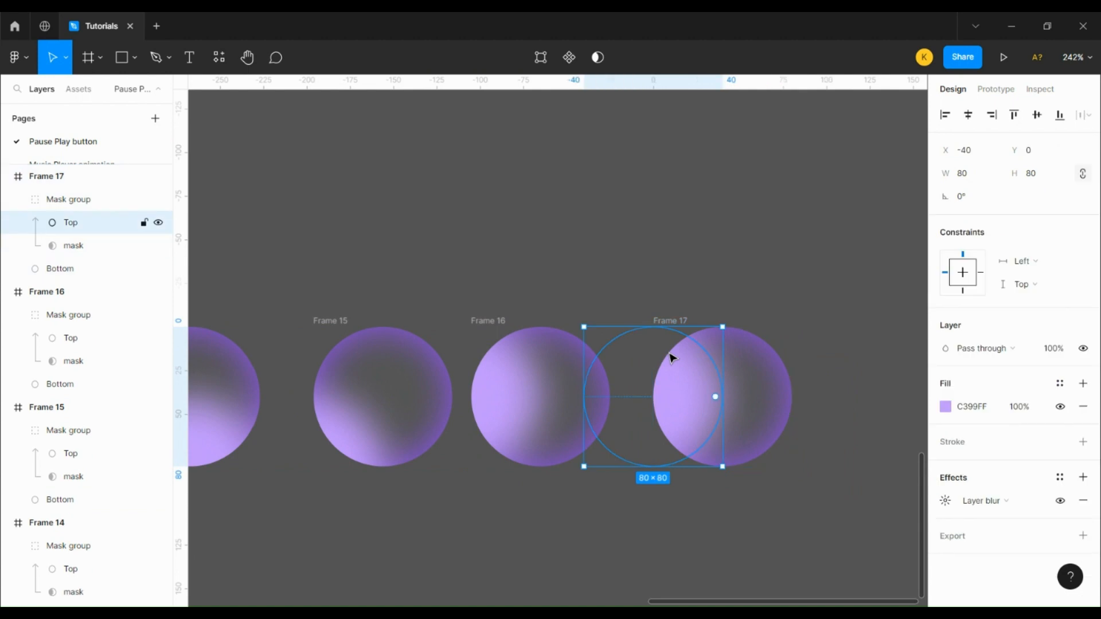
key(Up)
key(Up)
key(Up)
key(Up)
key(Up)
key(Up)
key(Up)
key(Up)
key(Up)
key(Up)
key(Up)
key(Up)
key(Up)
key(Up)
key(Up)
key(Up)
key(Up)
key(Up)
key(Up)
key(Up)
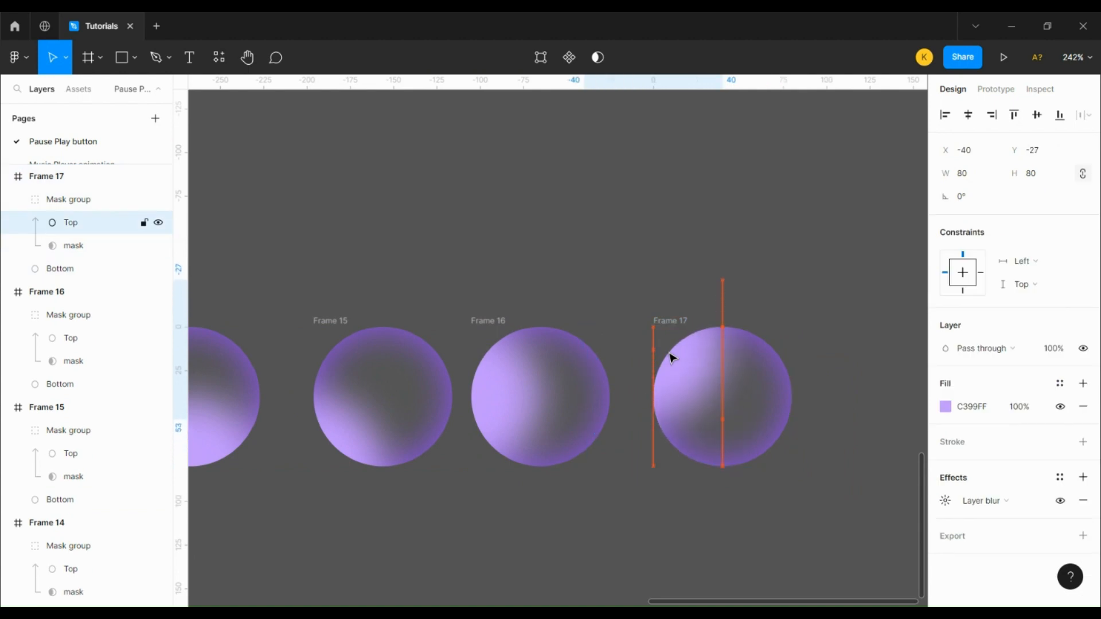
key(Up)
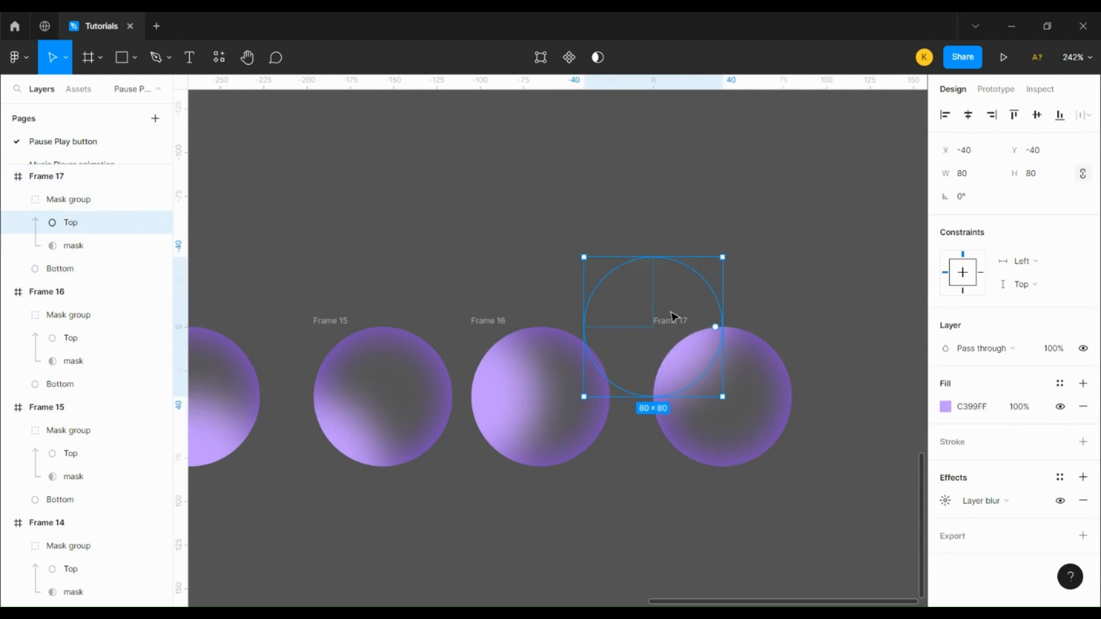
Duplicate Frame 17 to the right at X 919 and move the copy's Top circle right to X 0, Y -40.
click(799, 319)
drag(670, 326, 596, 328)
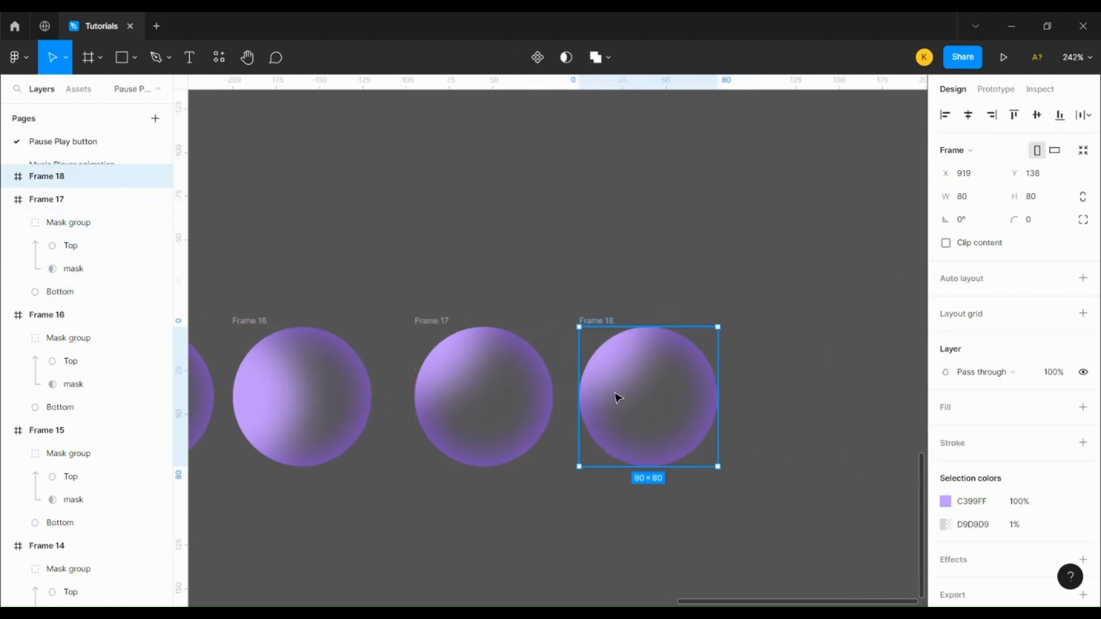
ctrl+click(594, 344)
key(Right)
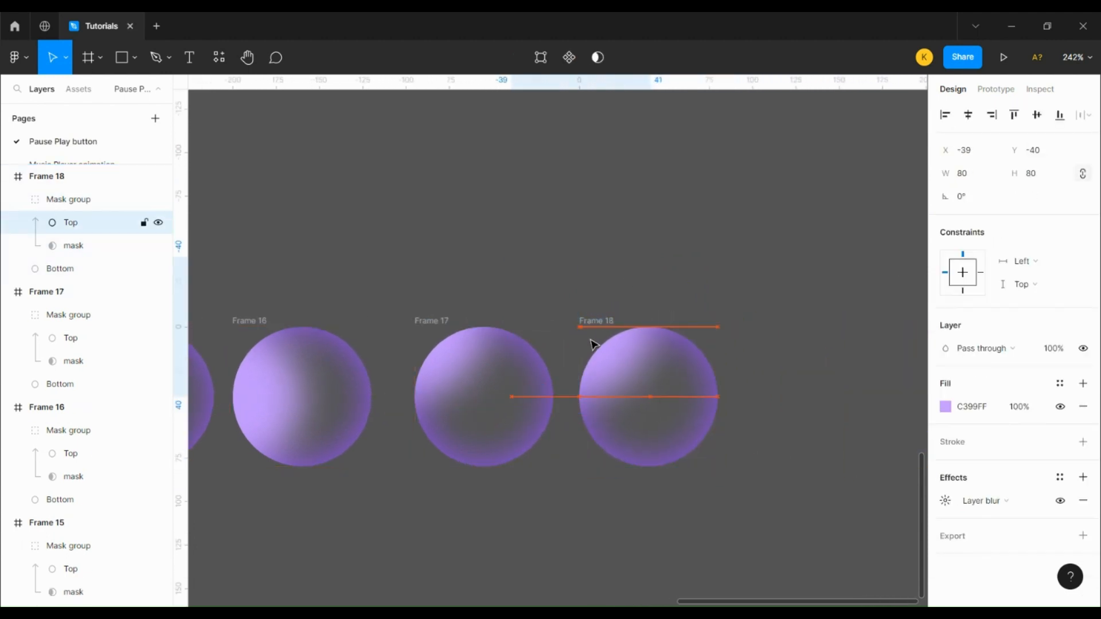
key(shift+Right)
key(shift+Right)
key(shift+Right)
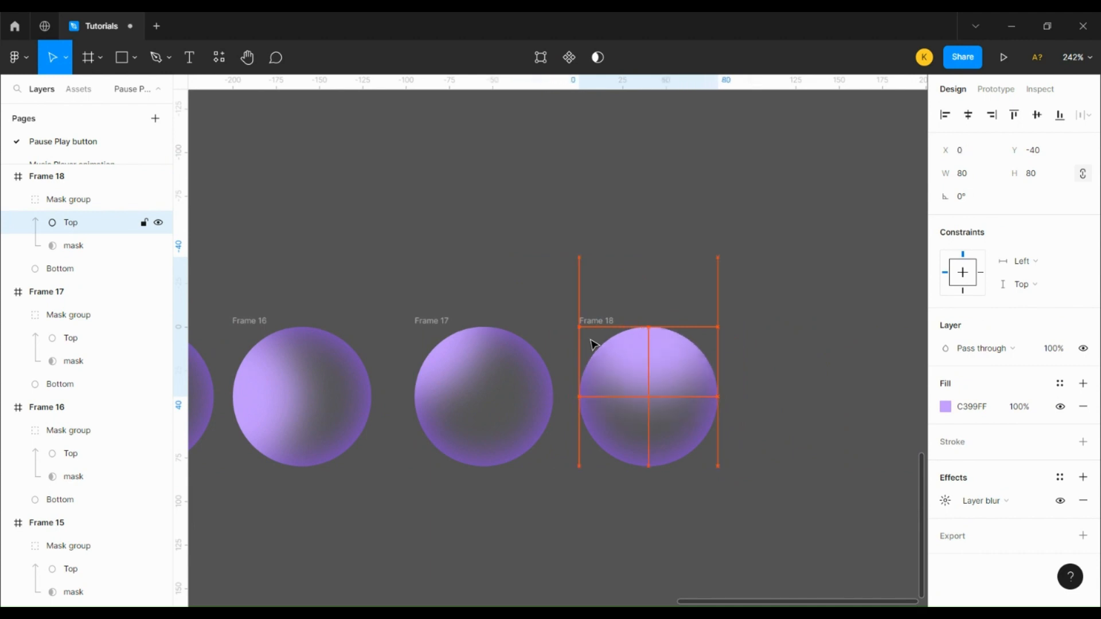
Distribute Frames 11 to 18 evenly in a horizontal row and set the spacing between them to 48.
click(778, 511)
scroll(779, 511, down, 5)
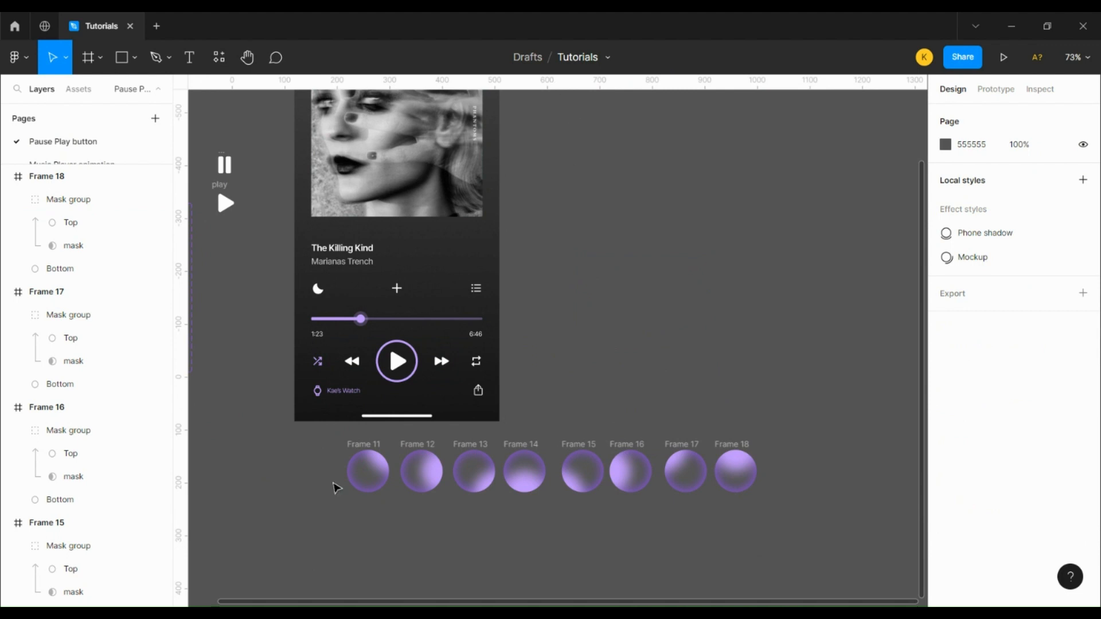
drag(333, 439, 816, 545)
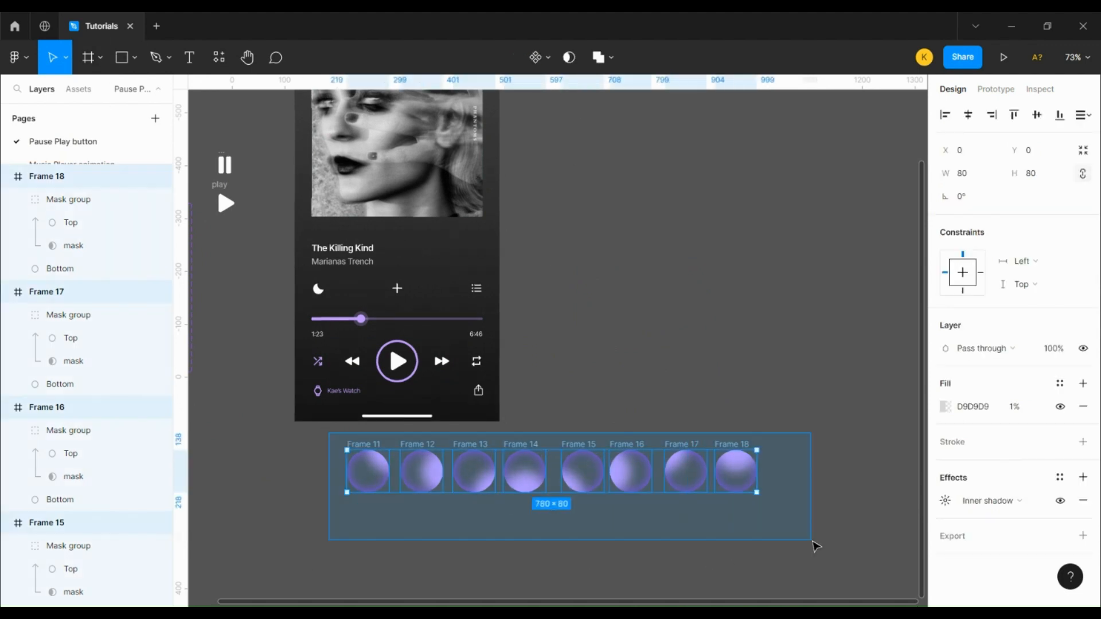
scroll(755, 539, right, 3)
click(1086, 114)
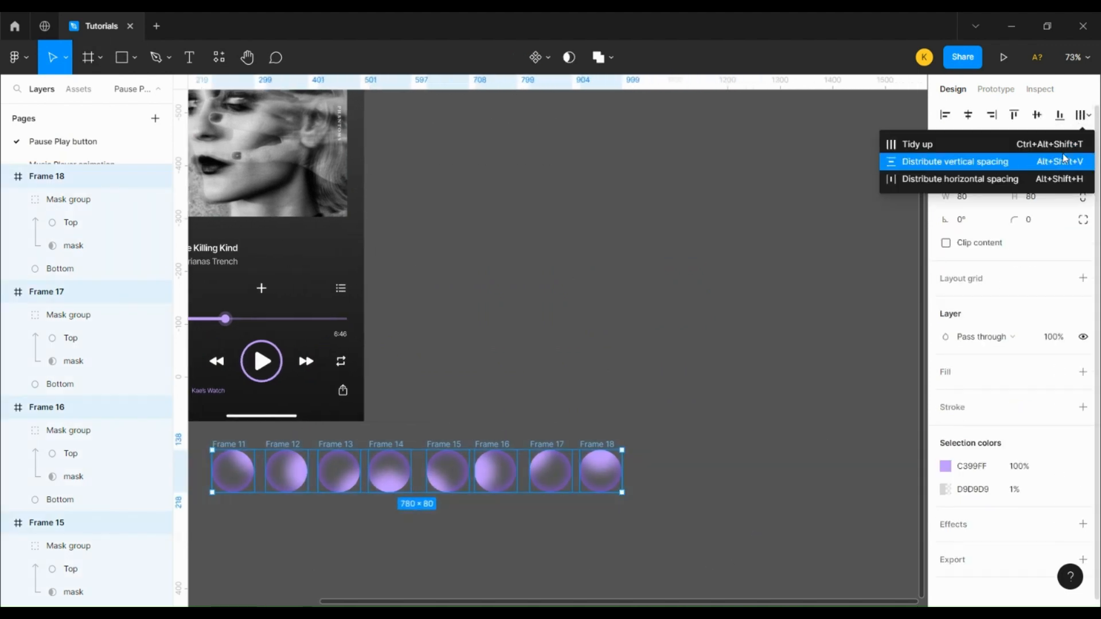
click(1058, 175)
click(980, 265)
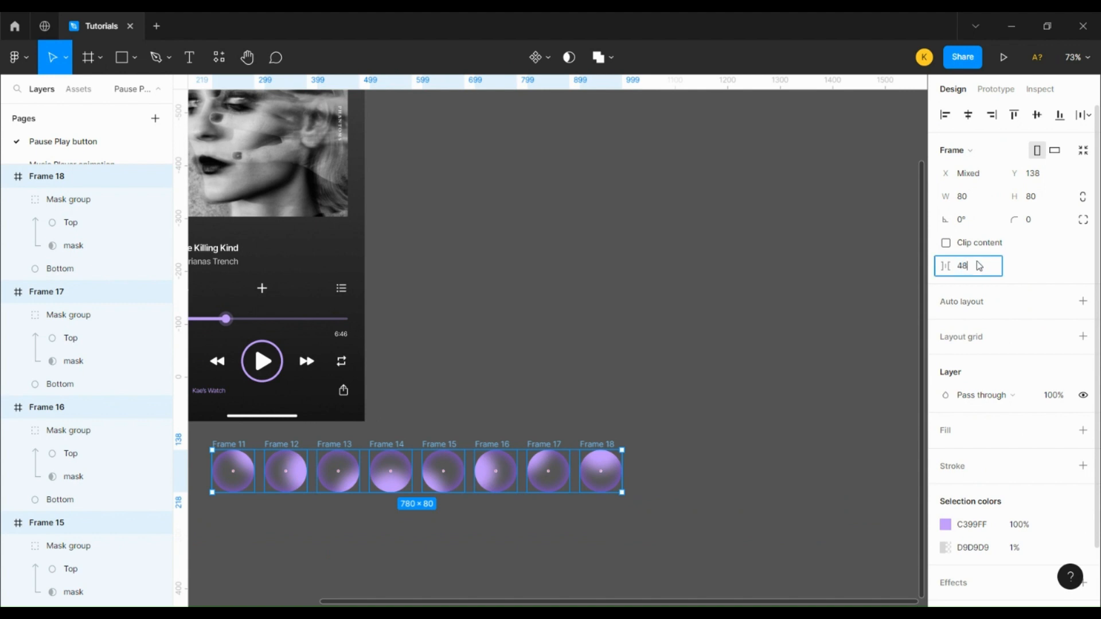
key(Return)
Turn the eight selected orb frames into a component set.
click(548, 57)
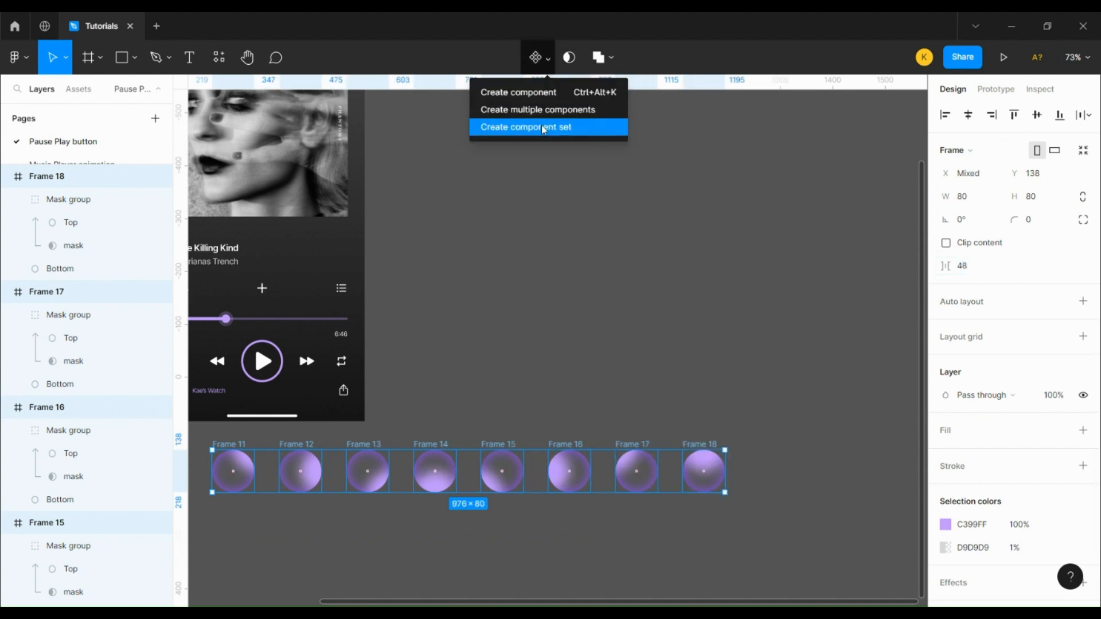
click(544, 127)
scroll(229, 536, up, 5)
Add prototype connections linking each orb variant to the next one, from Frame 11 through Frame 16.
click(241, 425)
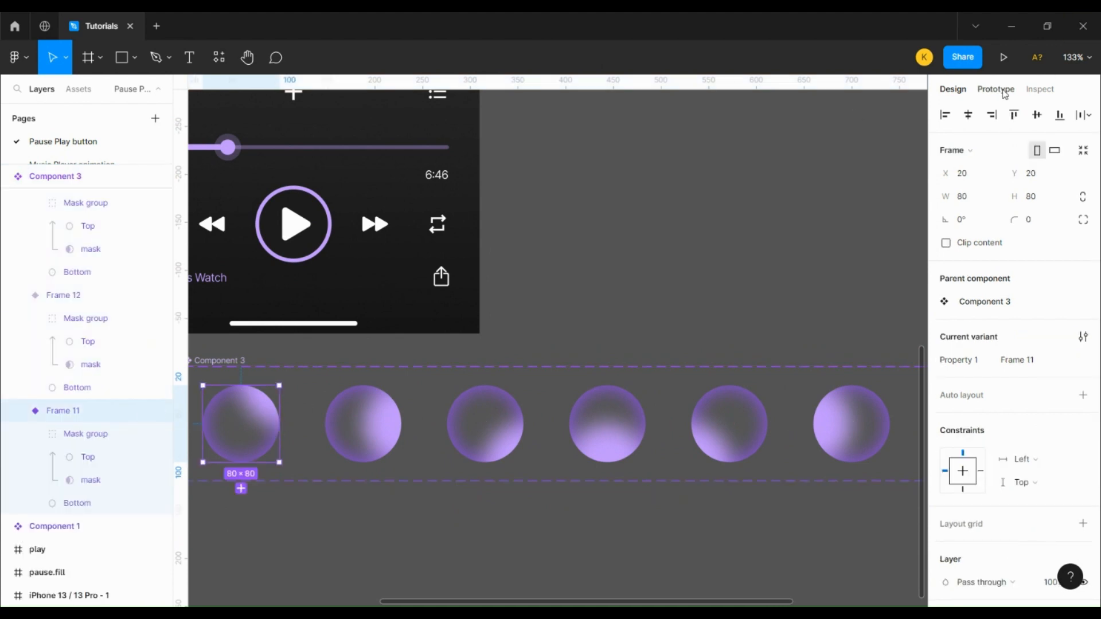
click(996, 89)
drag(280, 425, 824, 436)
click(494, 425)
click(628, 436)
click(733, 427)
Connect Frame 16 to Frame 17 and Frame 17 to Frame 18, and link Frame 18 back to Frame 11.
scroll(789, 470, down, 4)
scroll(789, 470, right, 3)
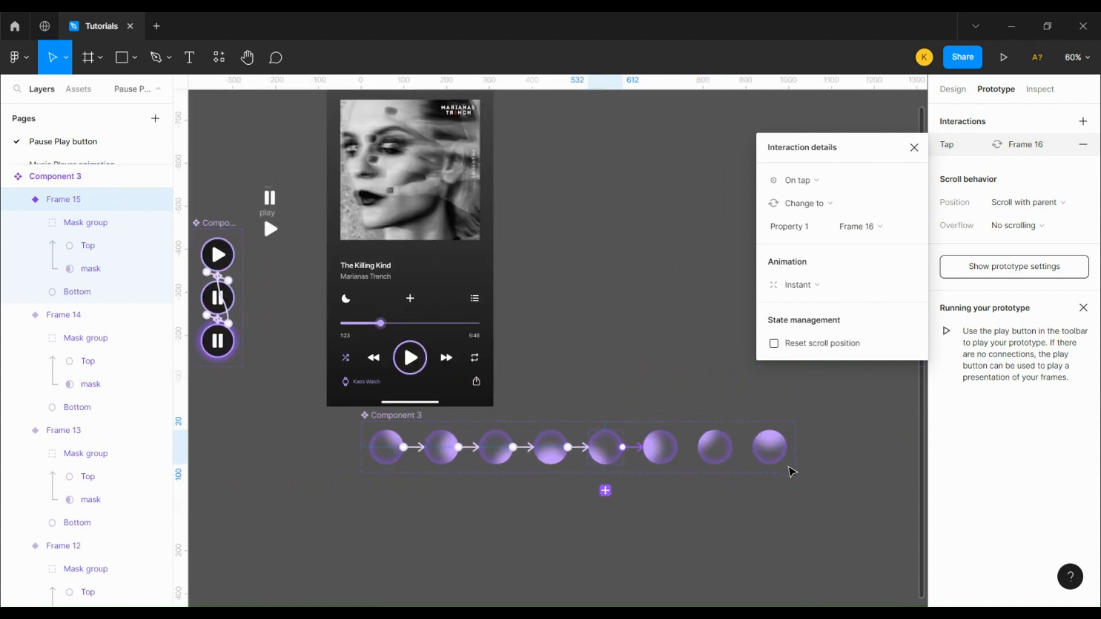
click(657, 453)
drag(705, 449, 396, 453)
click(713, 446)
click(771, 448)
Set the interaction trigger of all eight Component 3 variants to After delay with 1 ms.
click(378, 418)
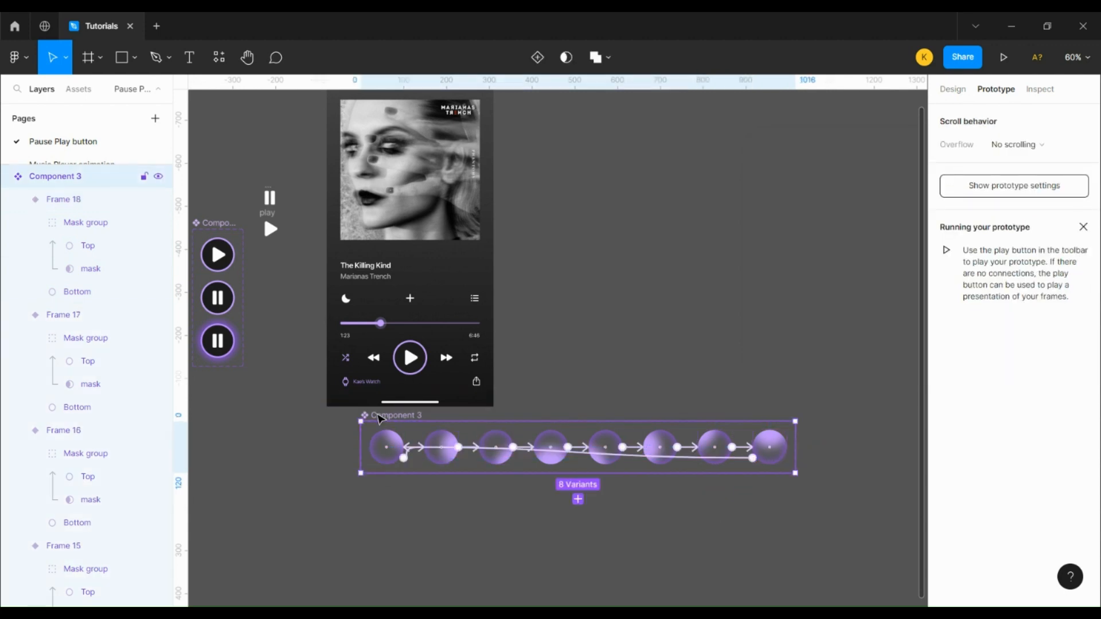
key(Return)
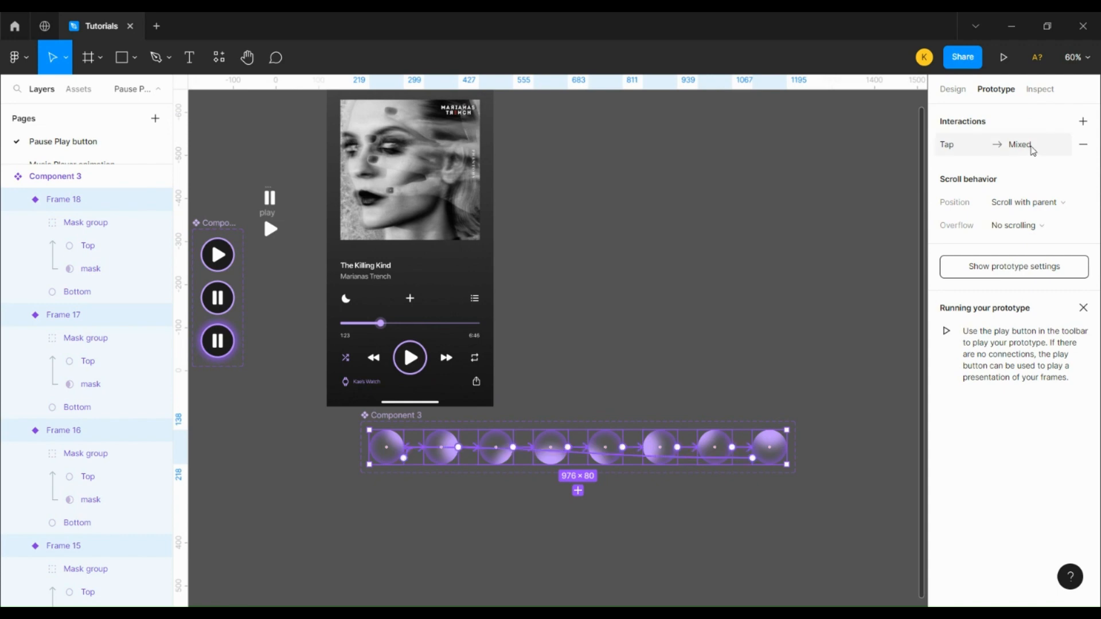
click(1027, 146)
click(778, 182)
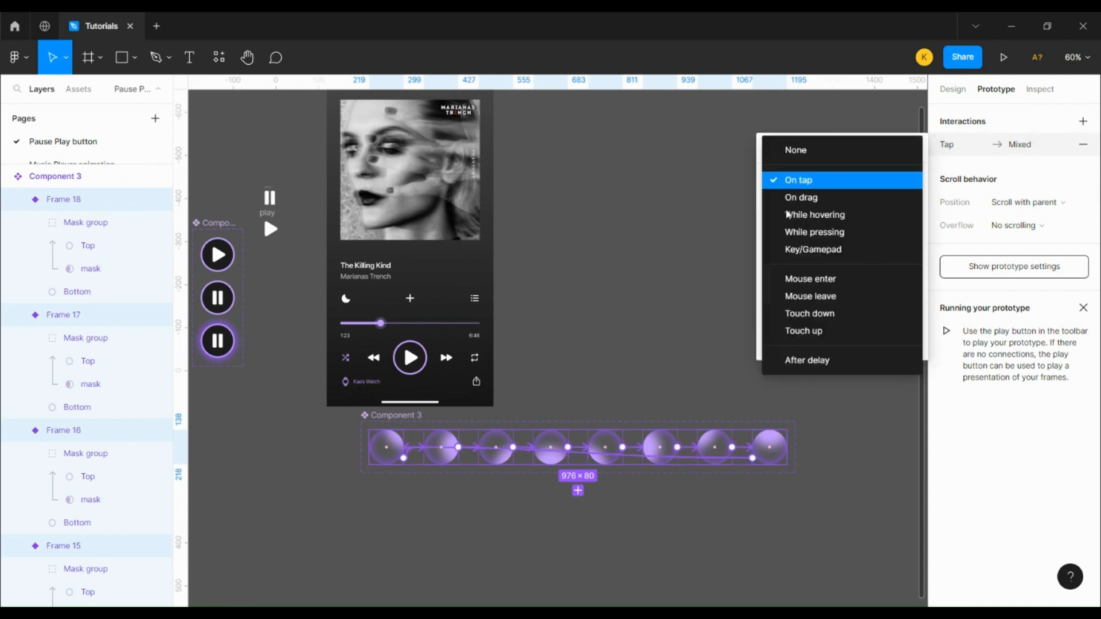
click(807, 359)
click(889, 180)
text(1)
Set the variants' transition to Smart animate with Linear easing and a 500 ms duration.
click(798, 284)
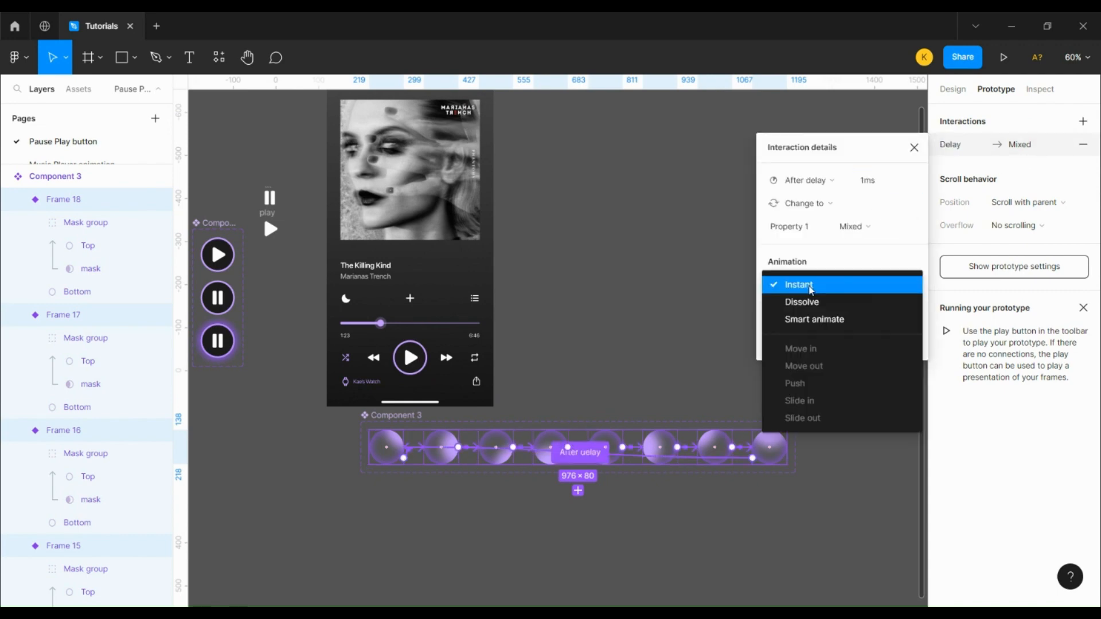
click(804, 317)
click(809, 401)
click(803, 355)
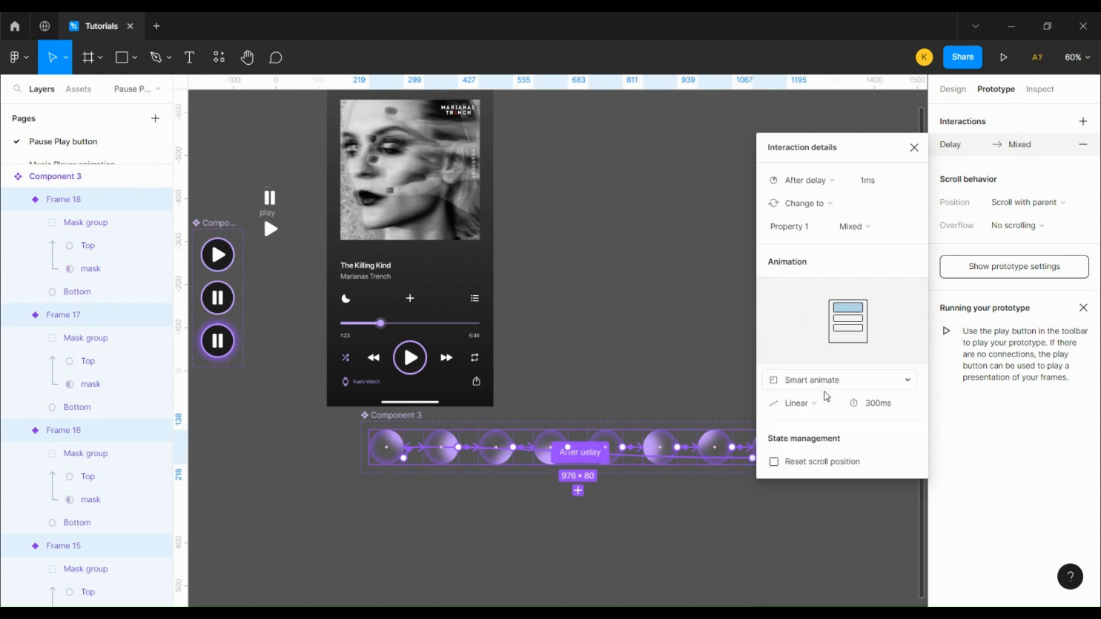
click(874, 404)
text(500)
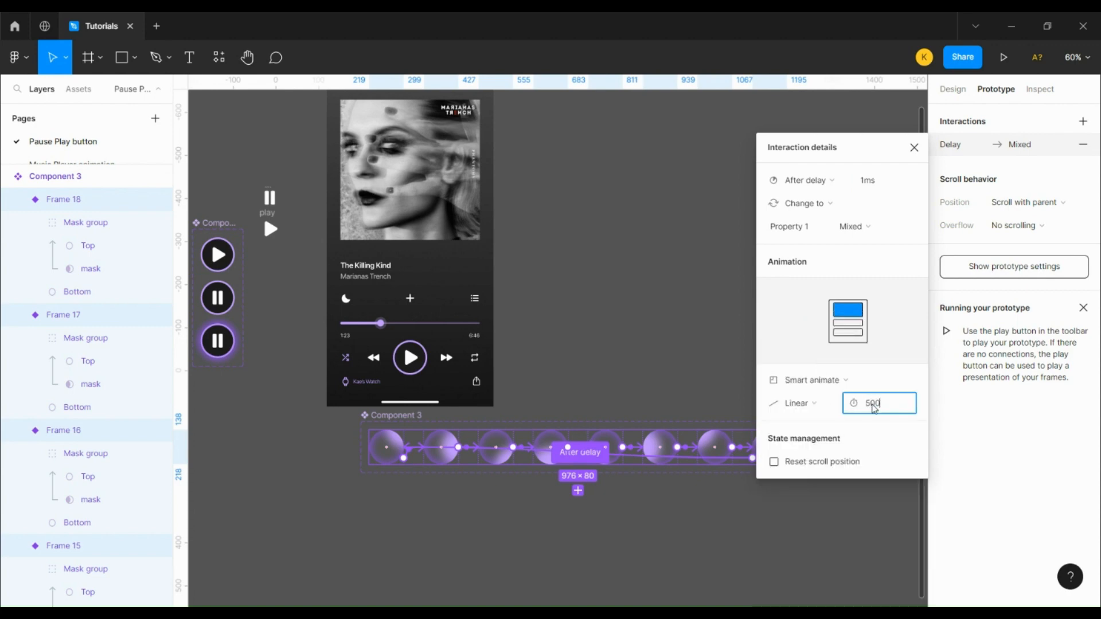
key(Return)
click(437, 525)
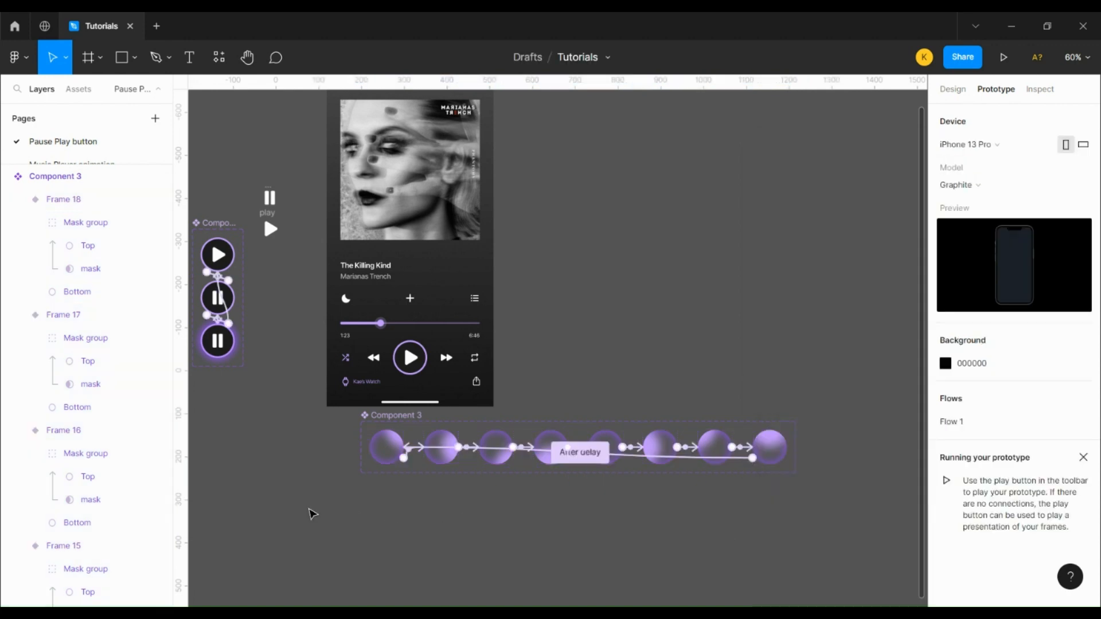
Copy the Frame 11 variant and paste it as an instance on the empty canvas at X -55, Y 421.
scroll(311, 513, down, 5)
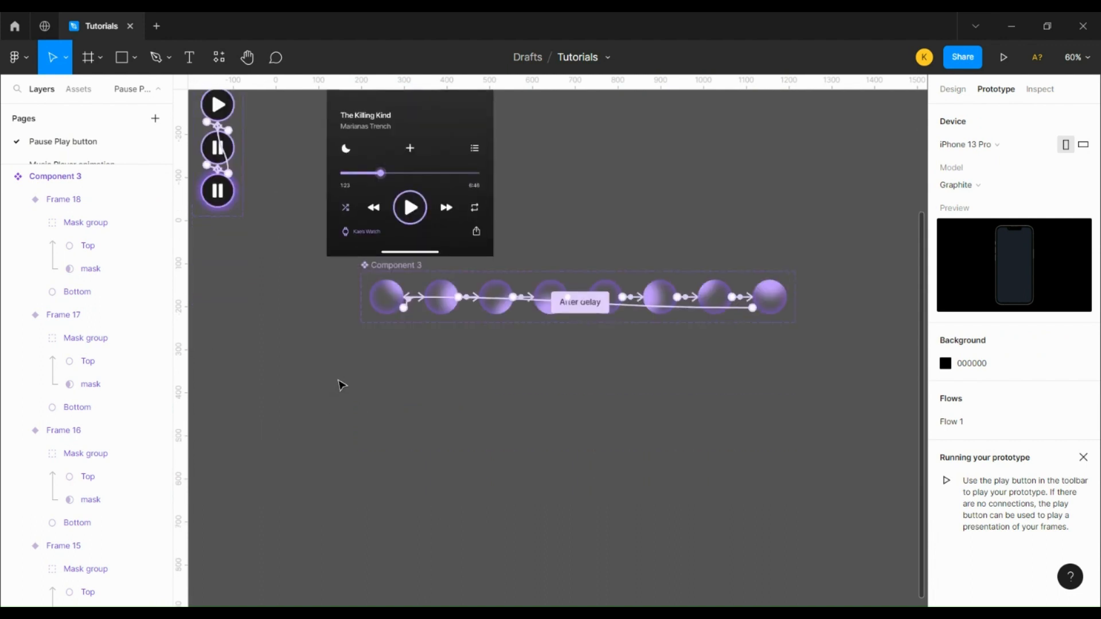
click(378, 297)
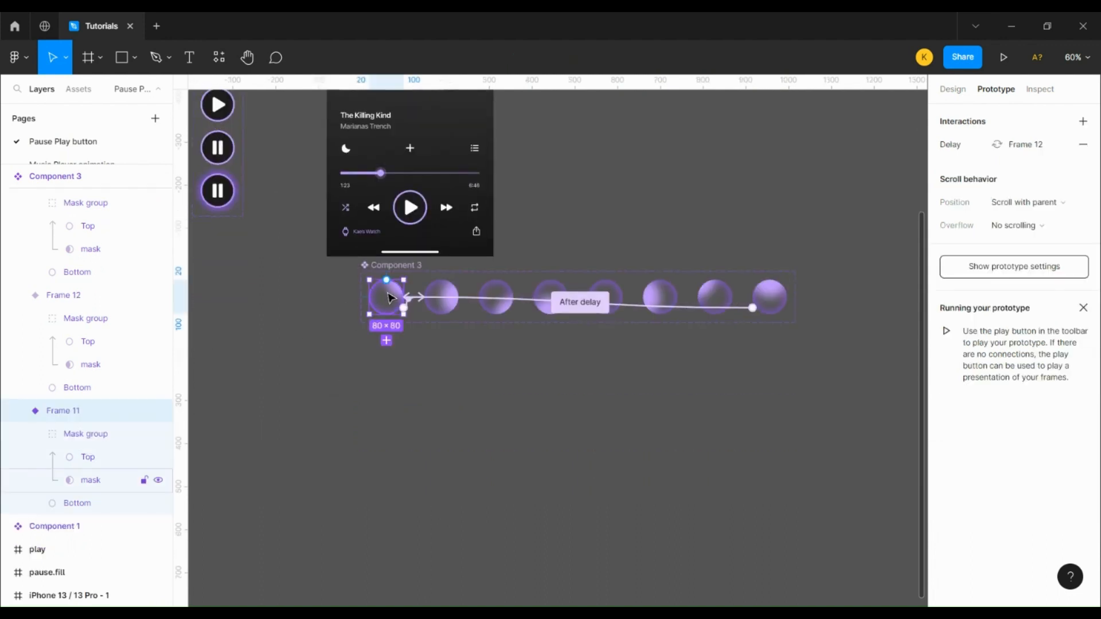
right_click(256, 408)
click(264, 413)
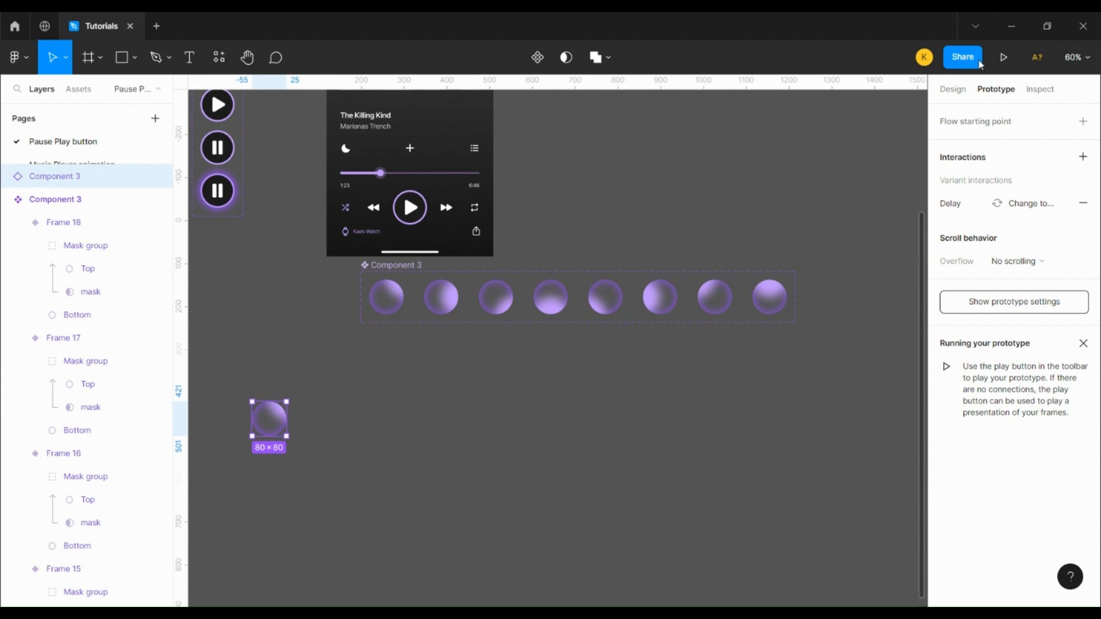
Add an ellipse above the orb instance and set its size to 68 × 68 with proportions locked.
click(954, 90)
scroll(250, 370, up, 5)
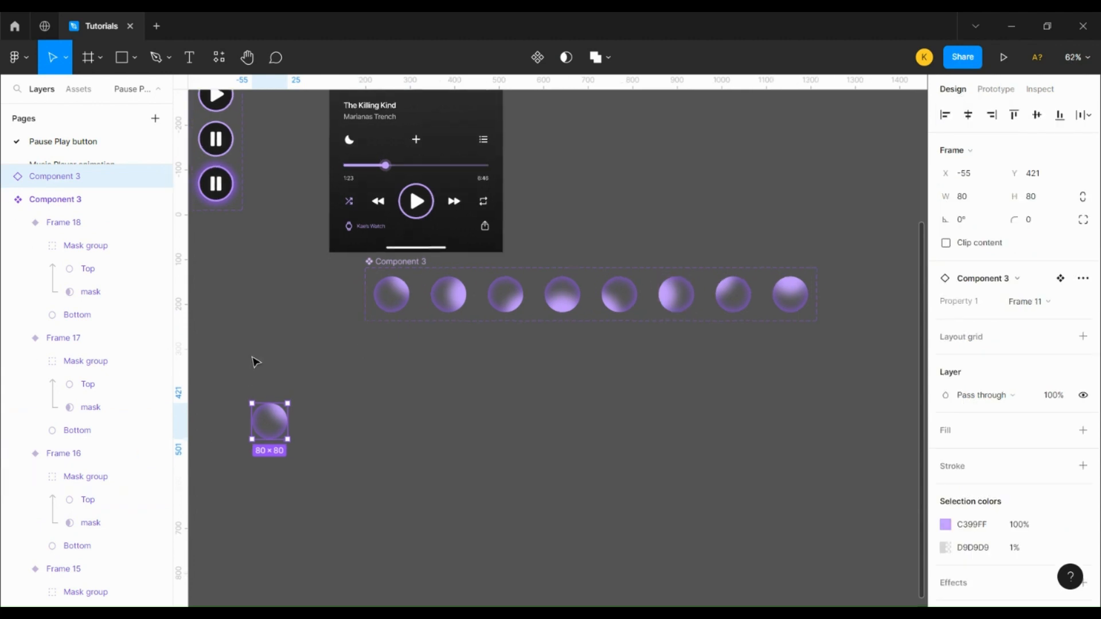
click(134, 58)
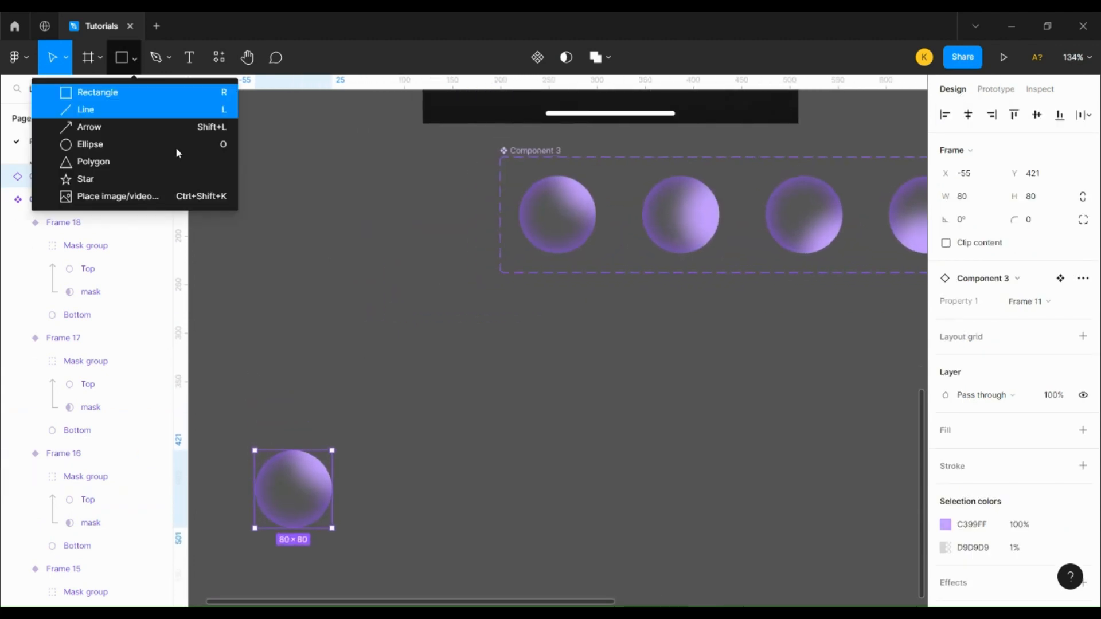
click(92, 143)
click(300, 344)
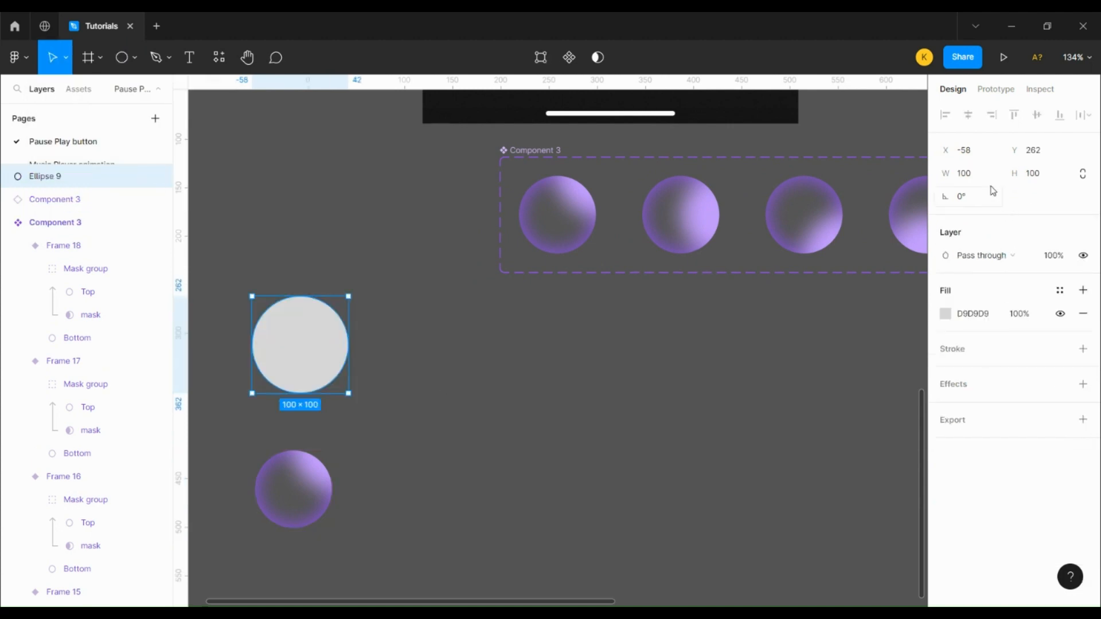
click(992, 177)
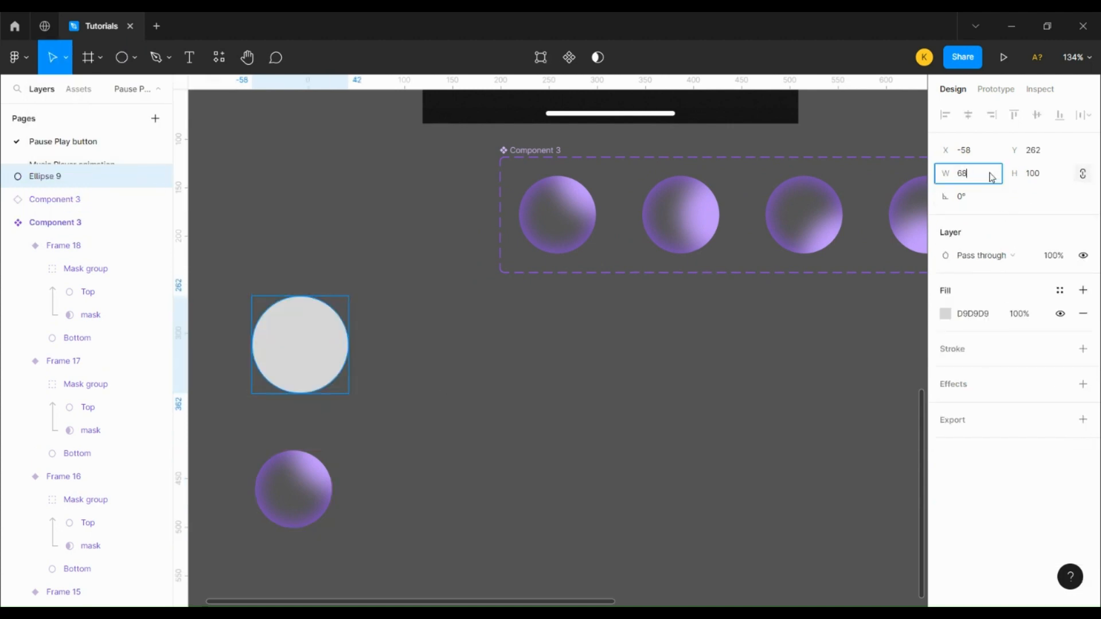
key(Return)
Fill the new circle with the dark 1C1C1C colour sampled from the music player's background.
scroll(386, 347, up, 3)
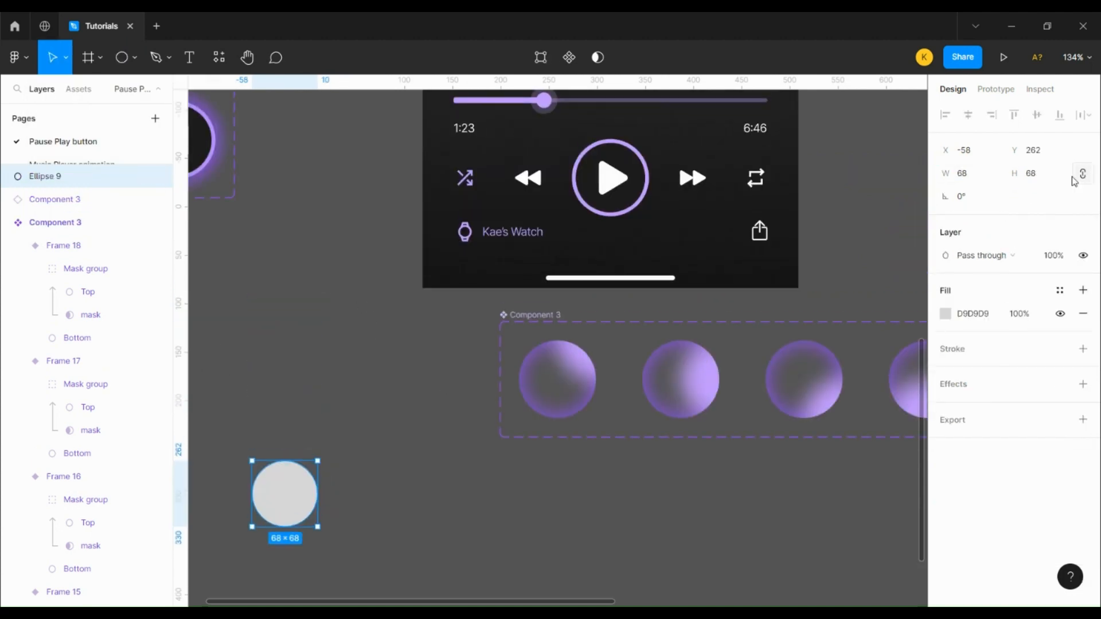
click(946, 314)
click(777, 446)
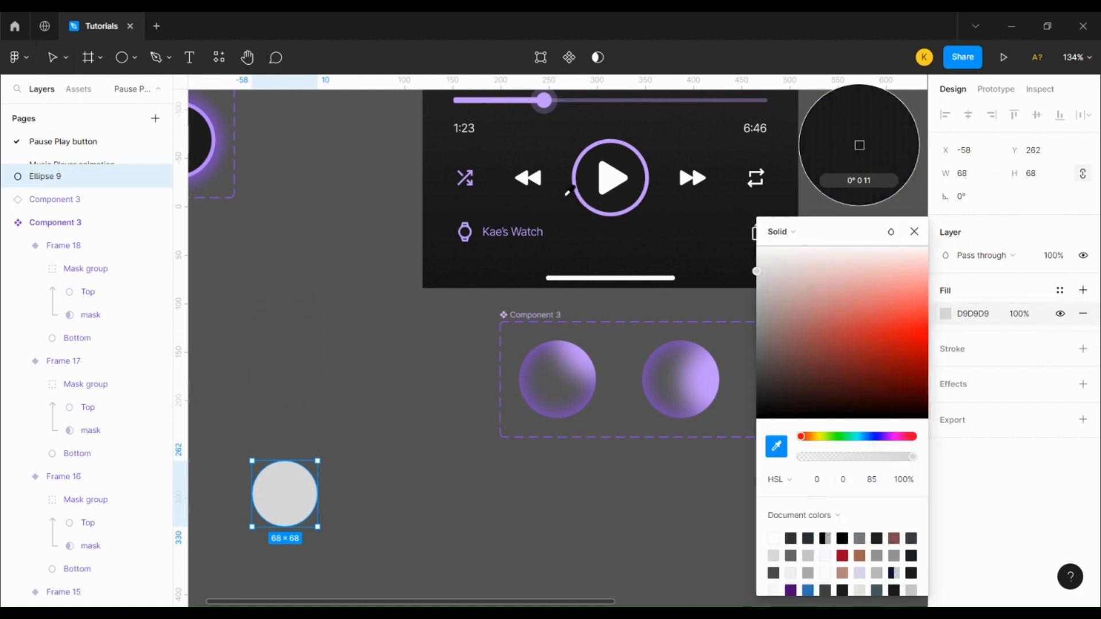
click(567, 194)
click(370, 517)
Paste a copy of the pause.fill icon onto the dark circle and align the two on their vertical centres.
scroll(312, 499, up, 10)
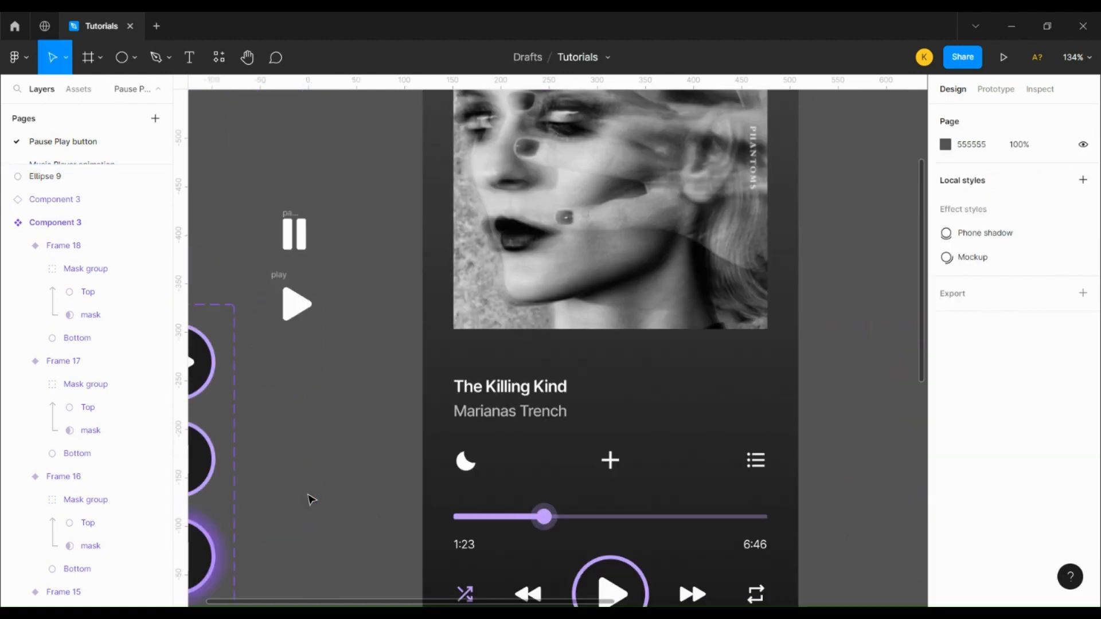
click(294, 233)
scroll(331, 489, down, 10)
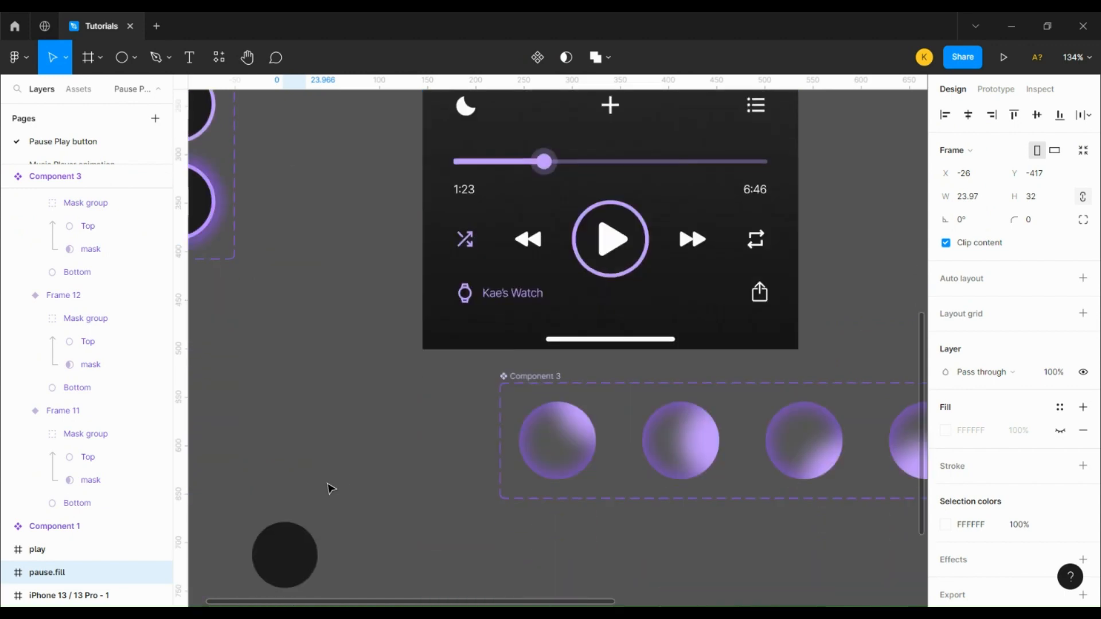
scroll(331, 488, down, 8)
right_click(270, 163)
click(303, 189)
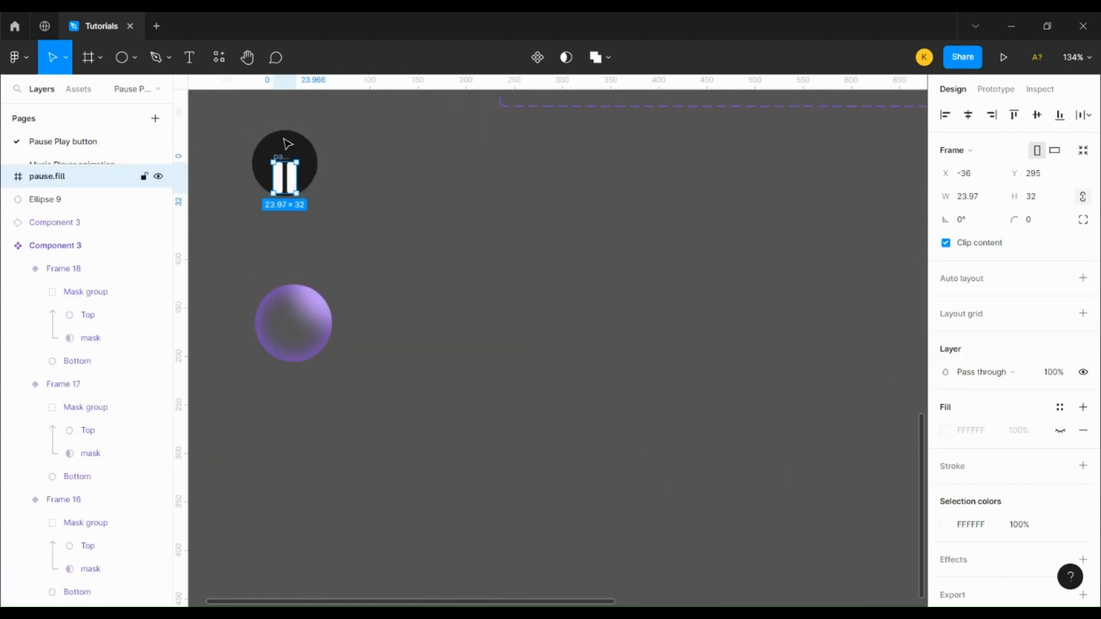
drag(231, 116, 372, 246)
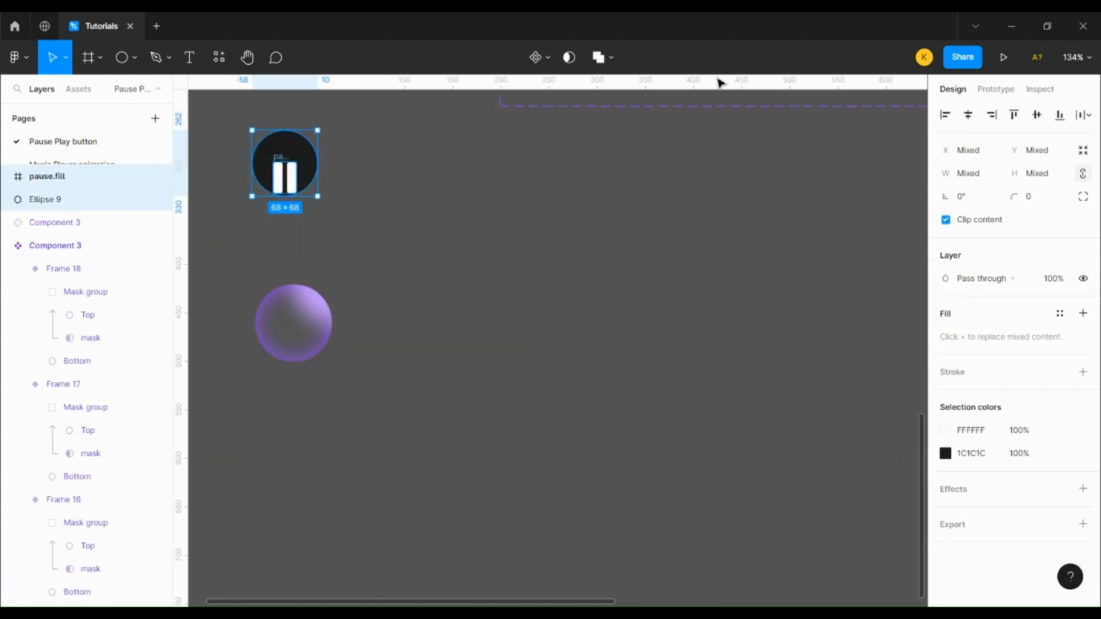
click(1037, 115)
Frame the pause icon together with the dark circle and rename the new frame Top.
right_click(304, 148)
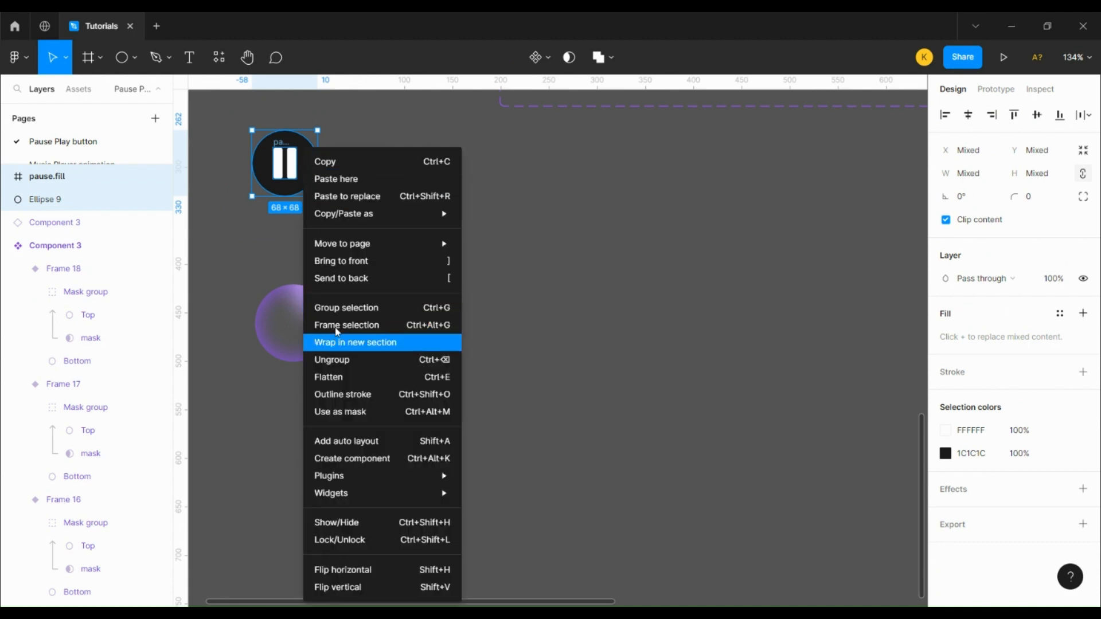
click(337, 331)
double_click(41, 177)
text(T)
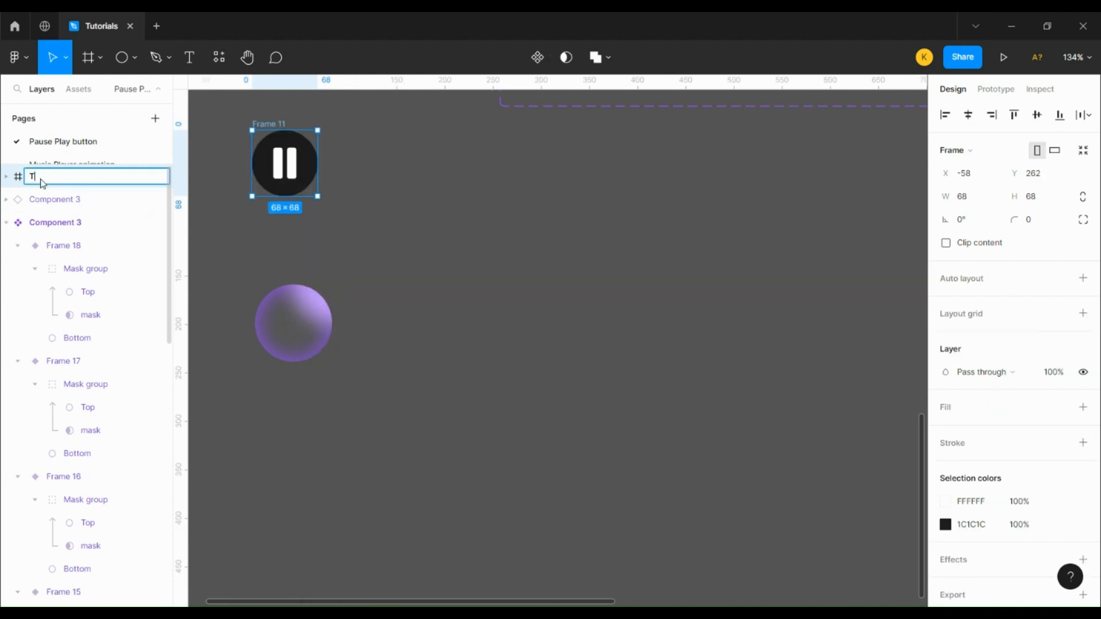
text(op)
click(372, 214)
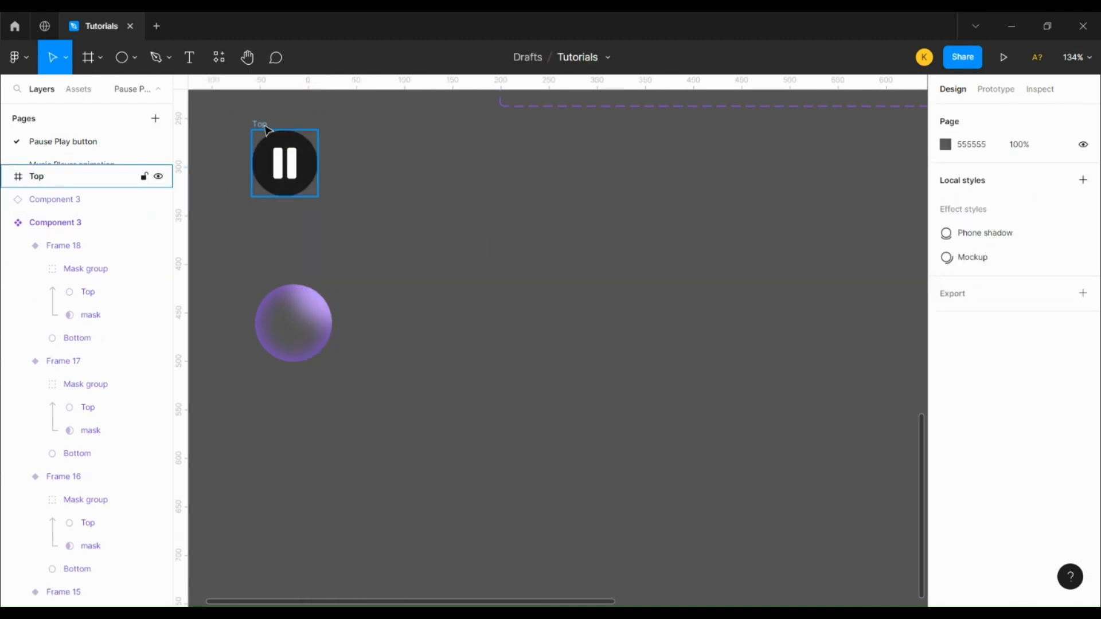
Centre the Top frame over the orb instance, then frame the two together and rename that frame Button.
drag(263, 128, 393, 450)
right_click(304, 324)
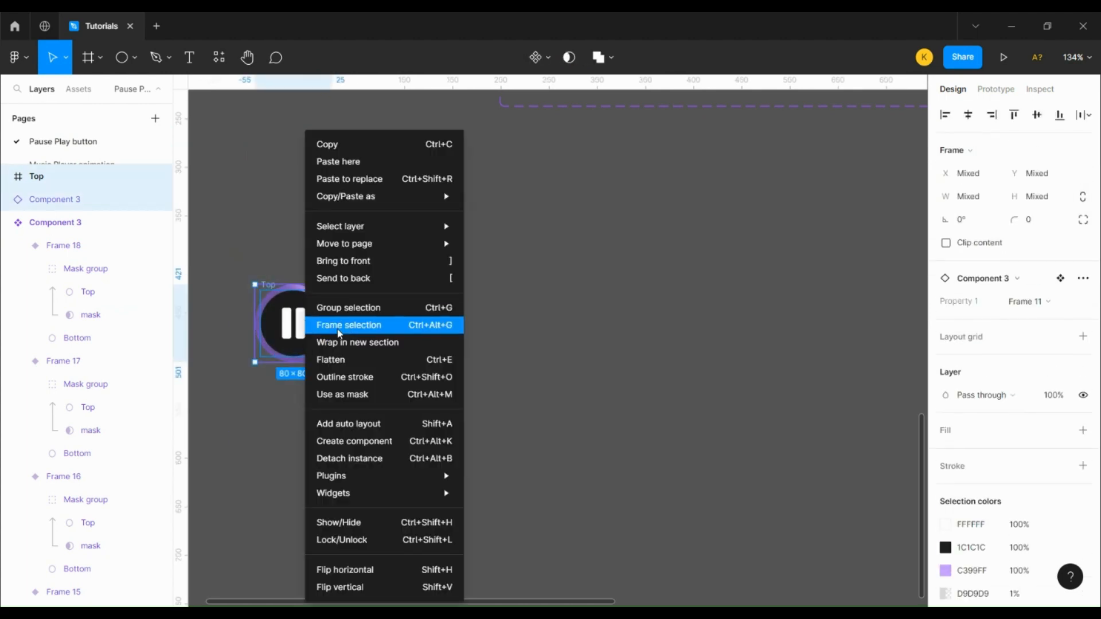
click(322, 325)
double_click(62, 177)
text(B)
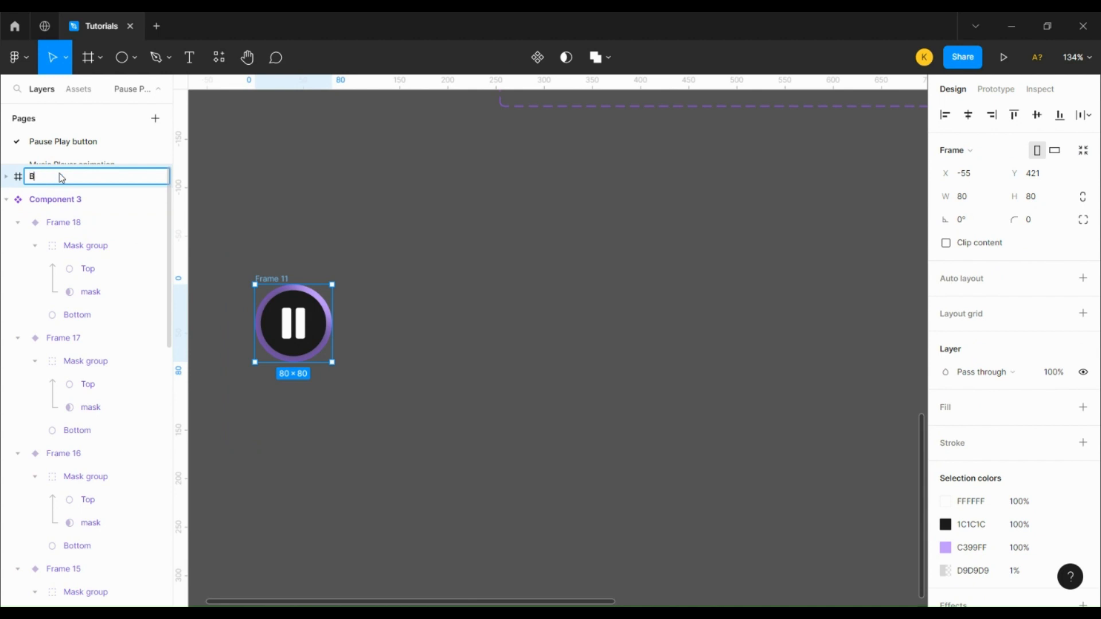
text(utton)
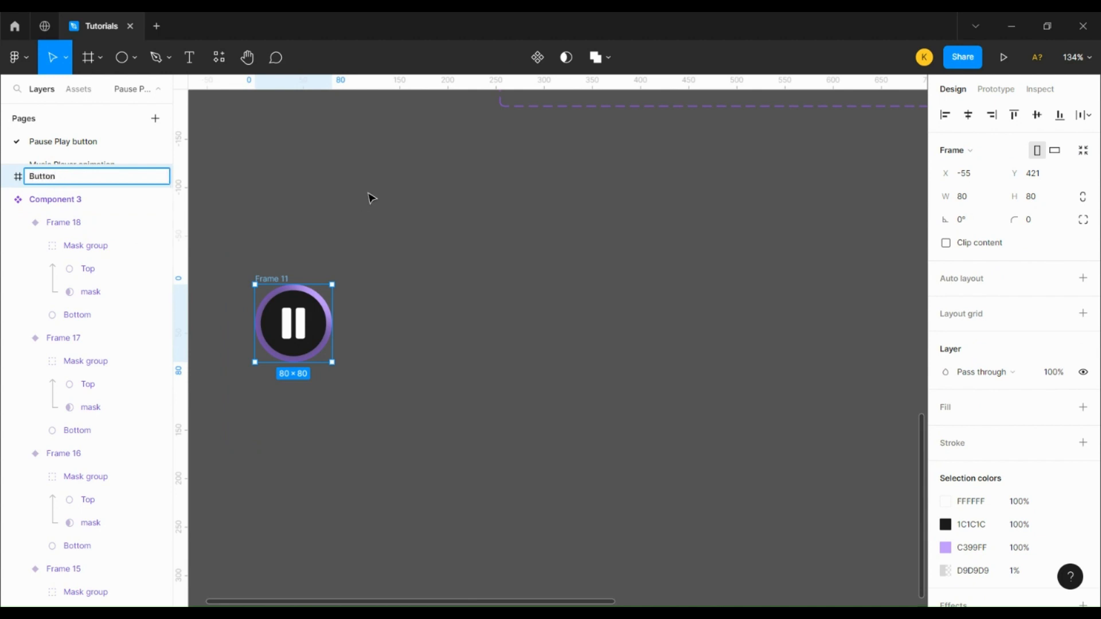
click(418, 222)
Move the Button frame to X 96, Y 358, turn it into a component and add a second variant.
scroll(428, 350, up, 3)
drag(267, 387, 411, 324)
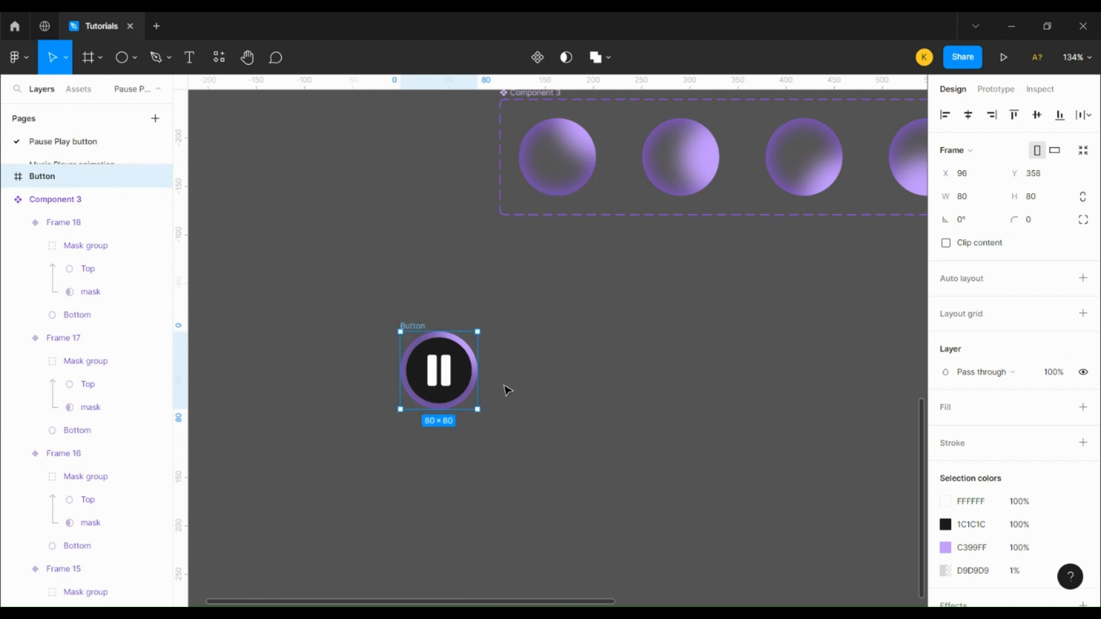
click(537, 58)
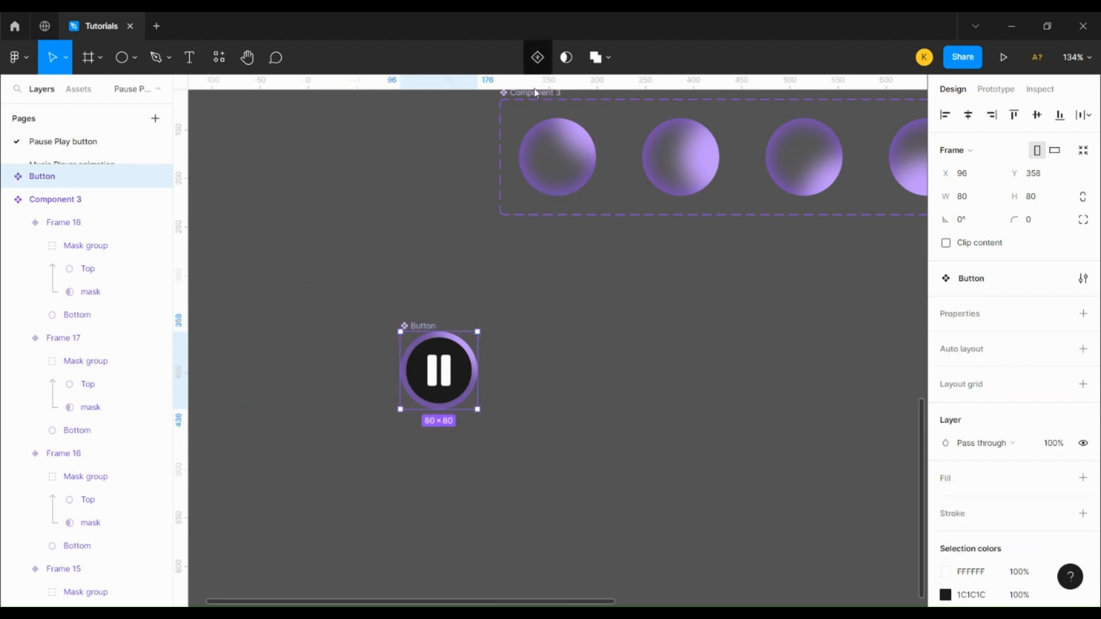
click(538, 57)
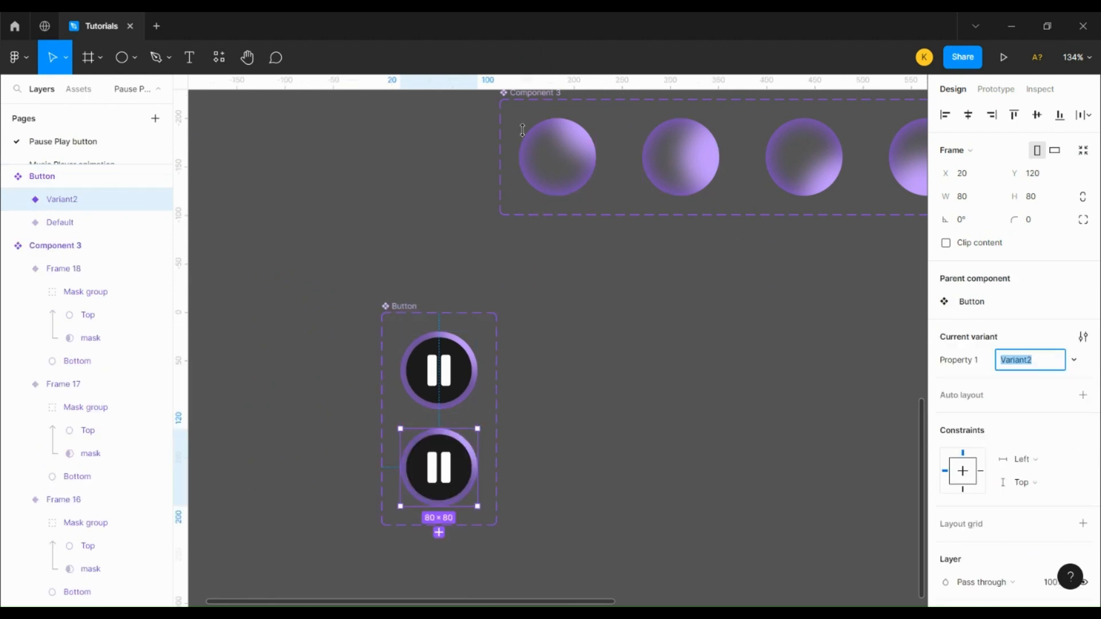
Copy the standalone play icon and use it to replace the pause.fill icon in the Button's Default variant.
scroll(378, 404, up, 7)
scroll(378, 404, up, 5)
click(299, 416)
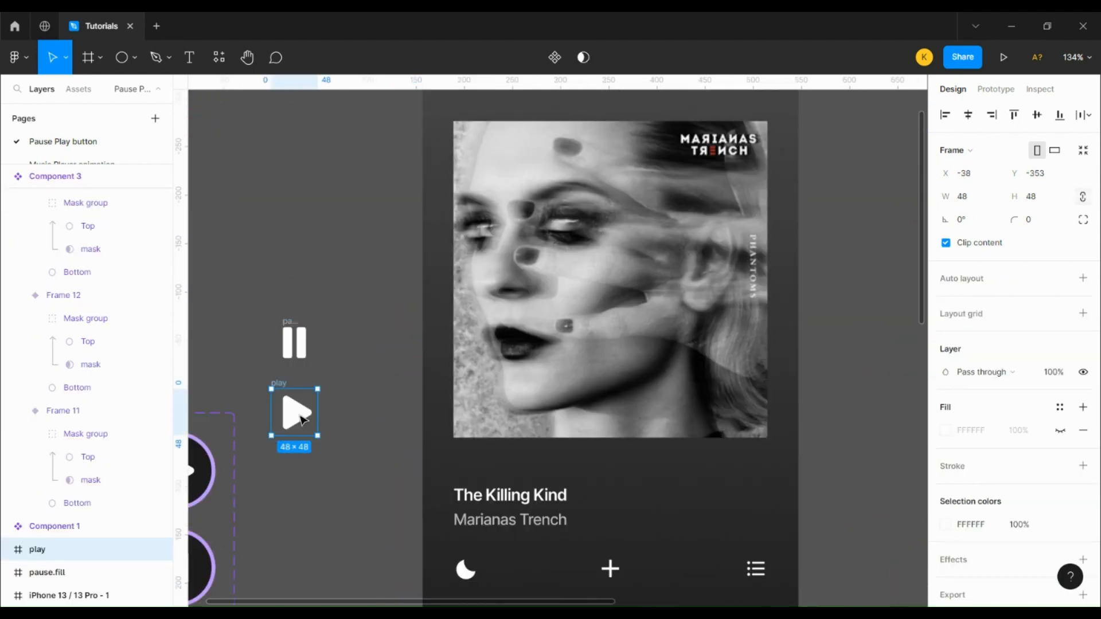
scroll(348, 458, down, 8)
click(437, 285)
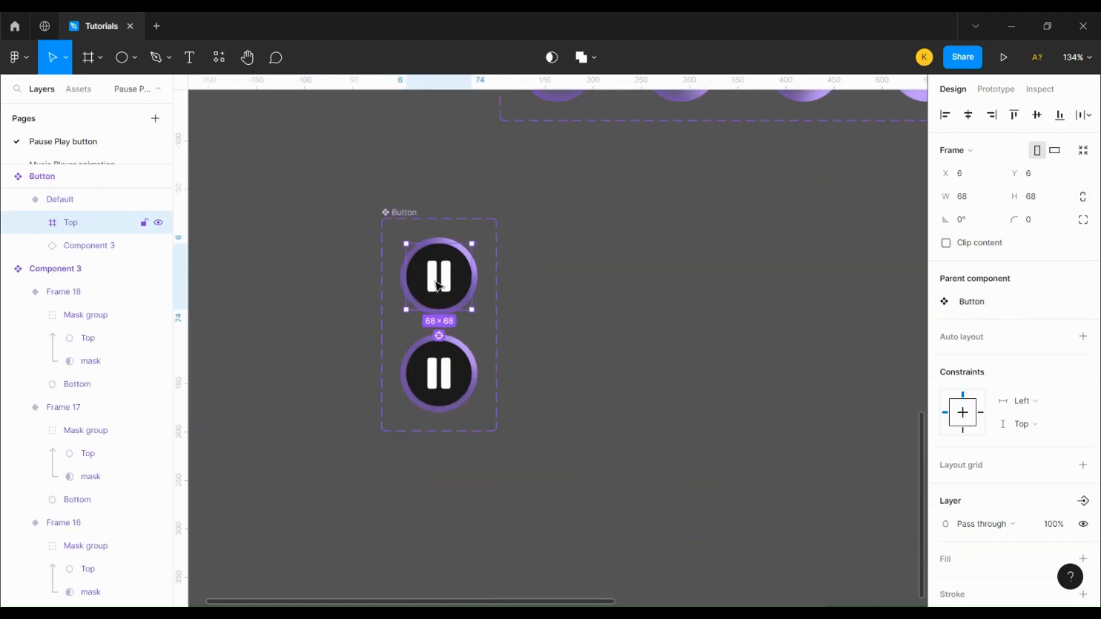
double_click(437, 285)
right_click(439, 287)
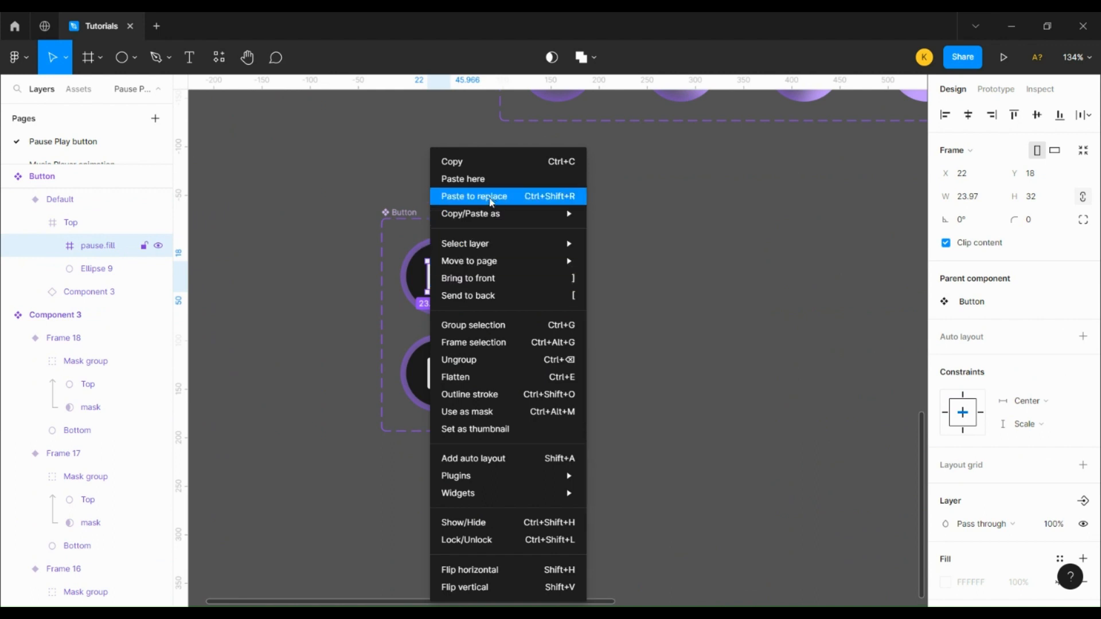
click(493, 196)
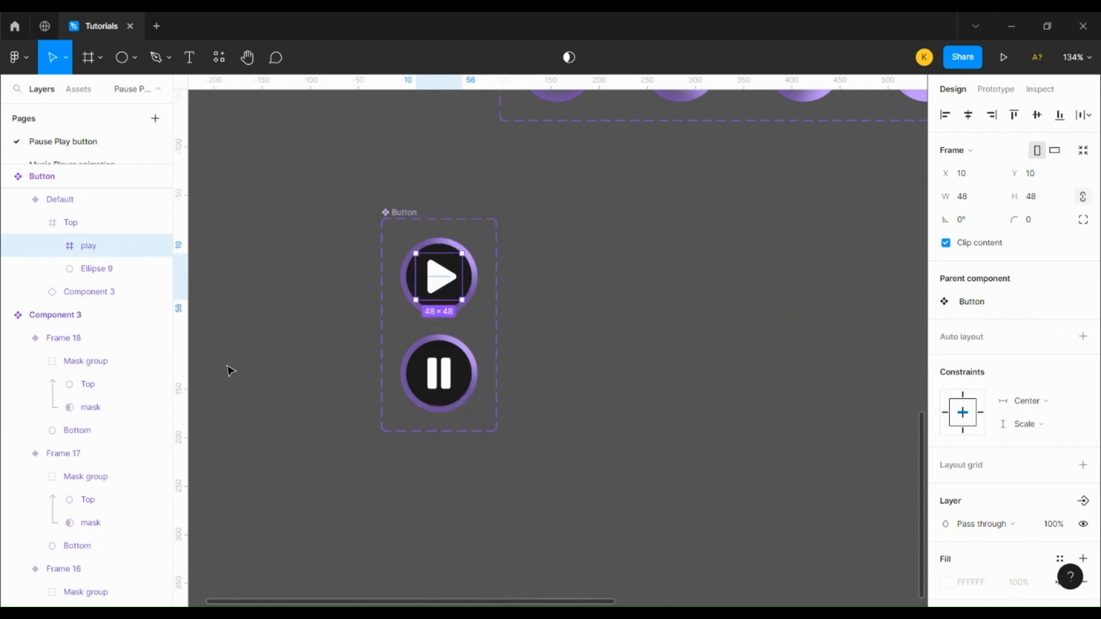
Detach the Component 3 instance in the Default variant and delete its mask group.
click(98, 292)
right_click(95, 292)
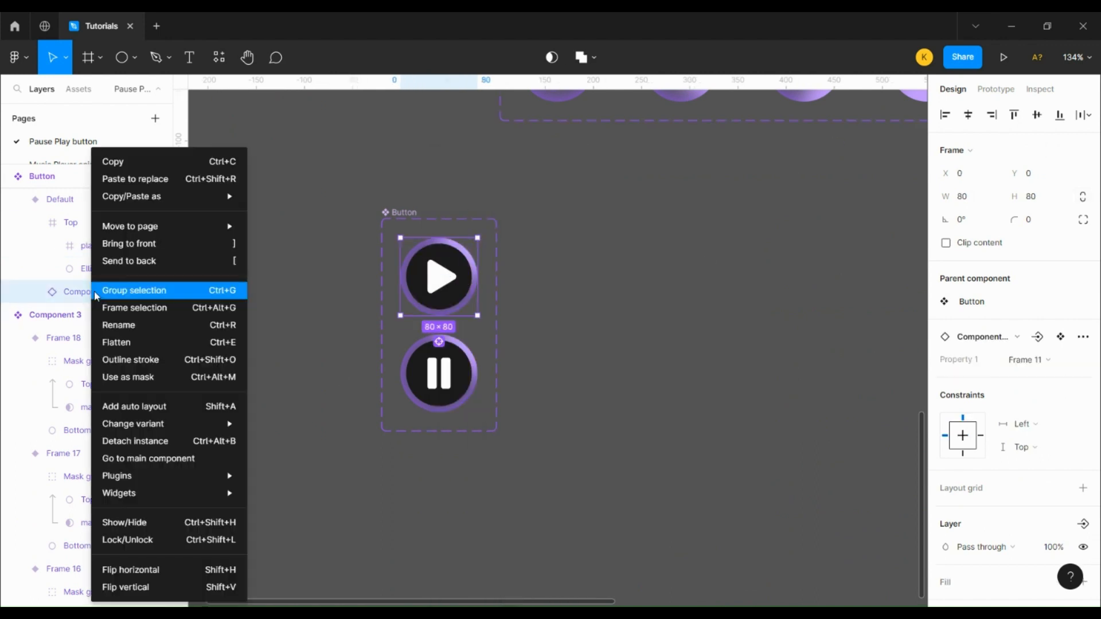
click(192, 442)
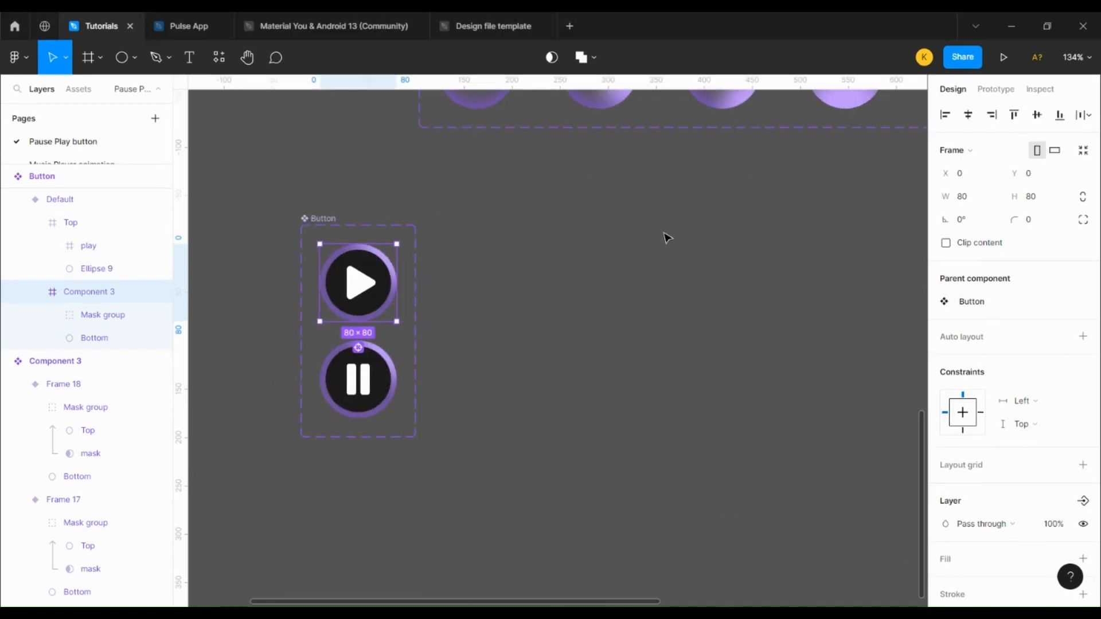
click(98, 316)
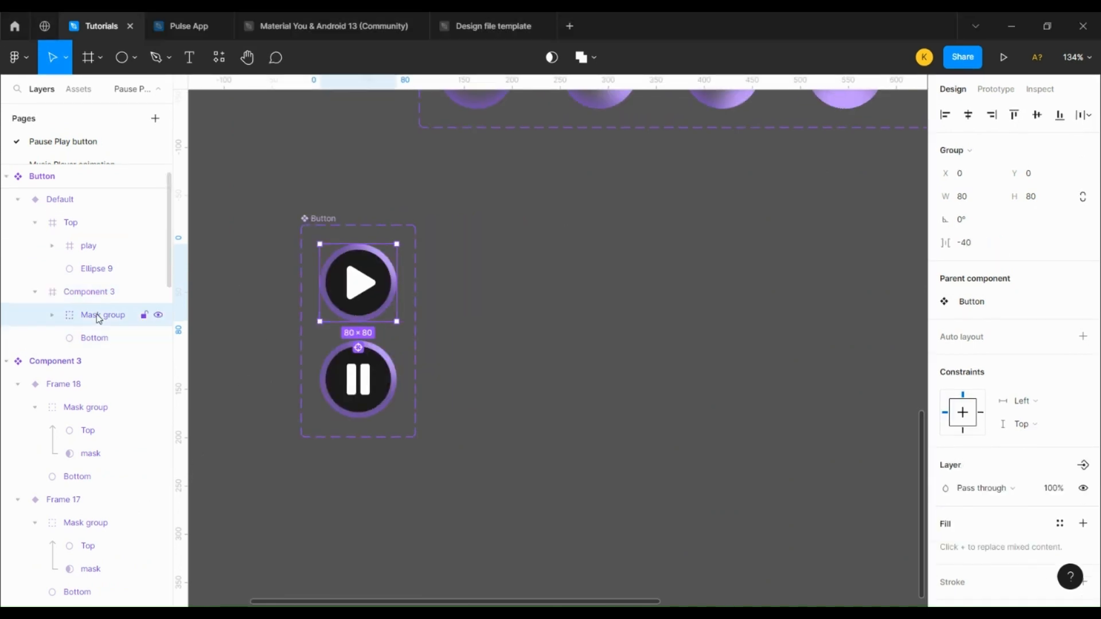
key(Delete)
Remove the inner shadow from the Default variant's Bottom ellipse and fill it with purple C399FF sampled from the player's progress bar.
click(105, 321)
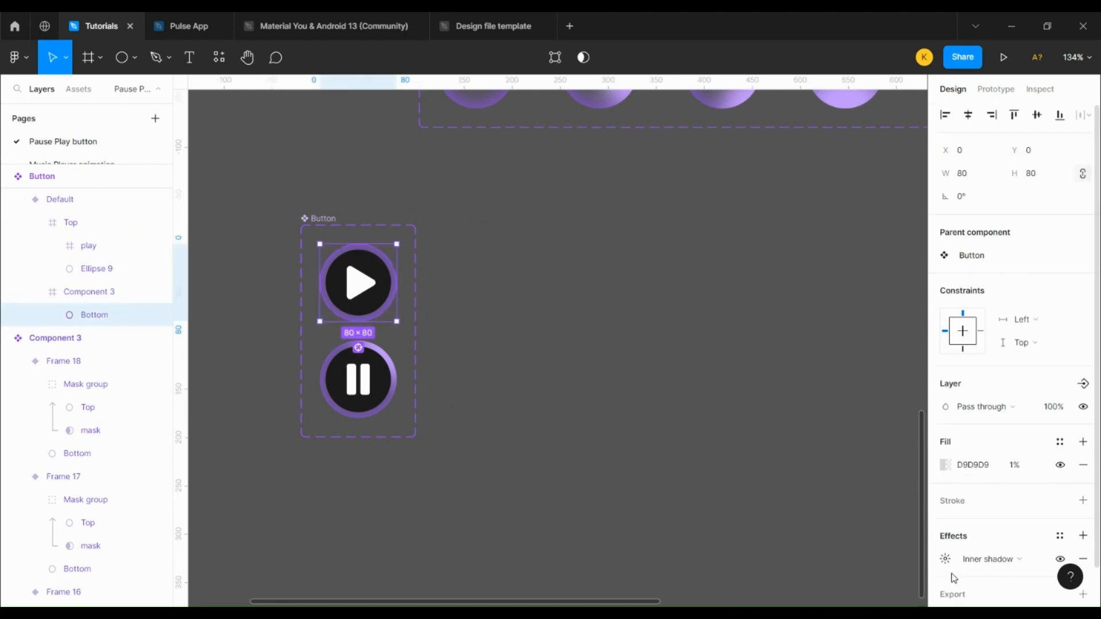
click(1083, 560)
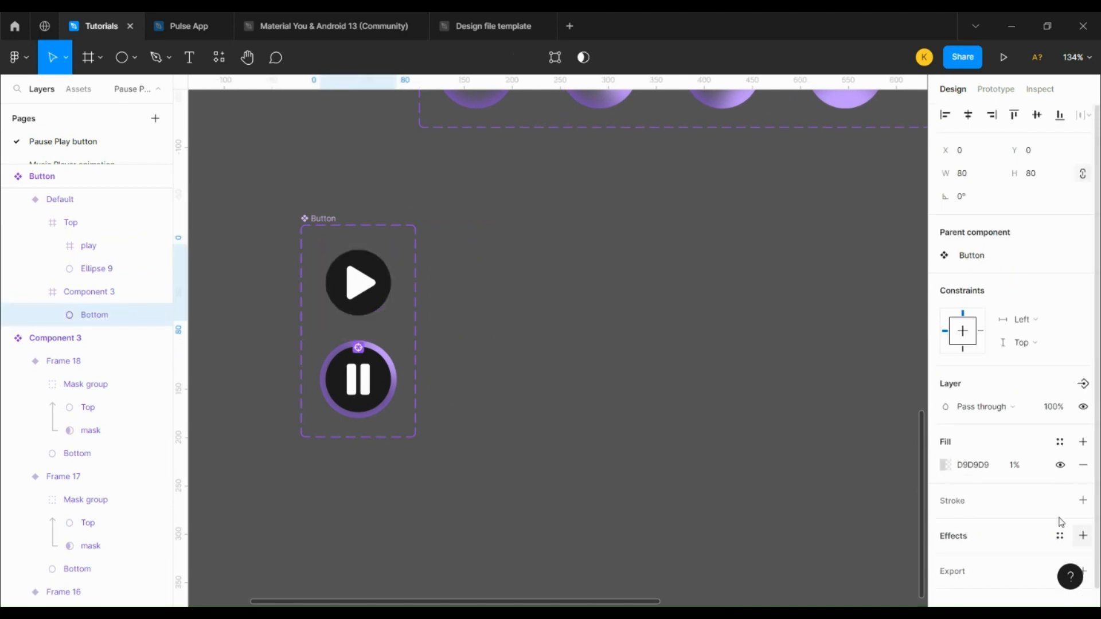
click(945, 464)
click(777, 447)
scroll(602, 361, up, 6)
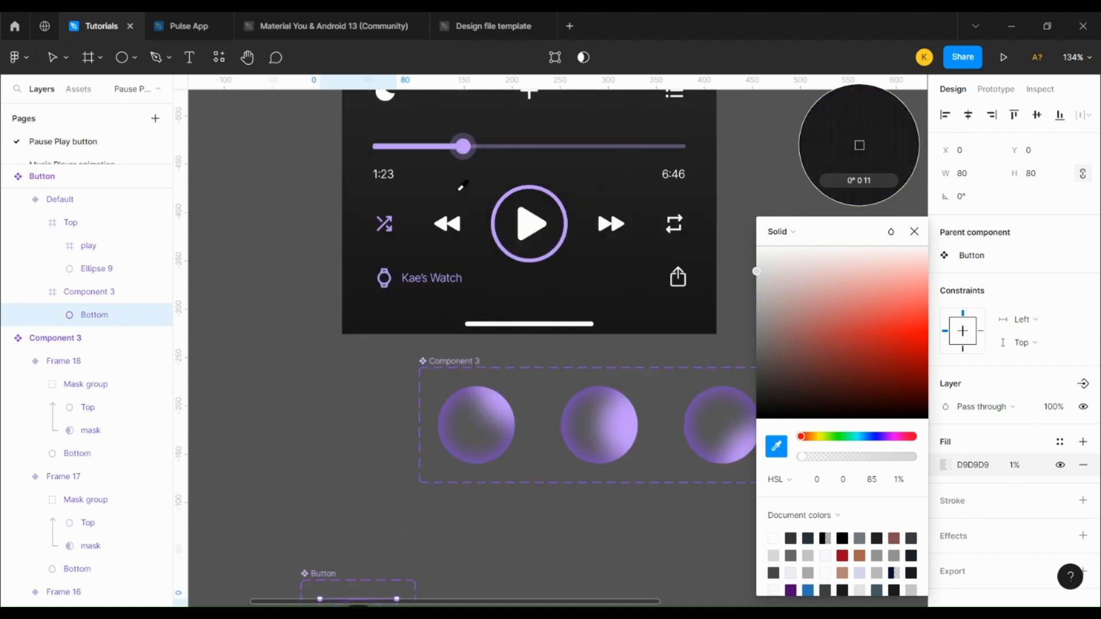
click(425, 146)
scroll(528, 567, down, 6)
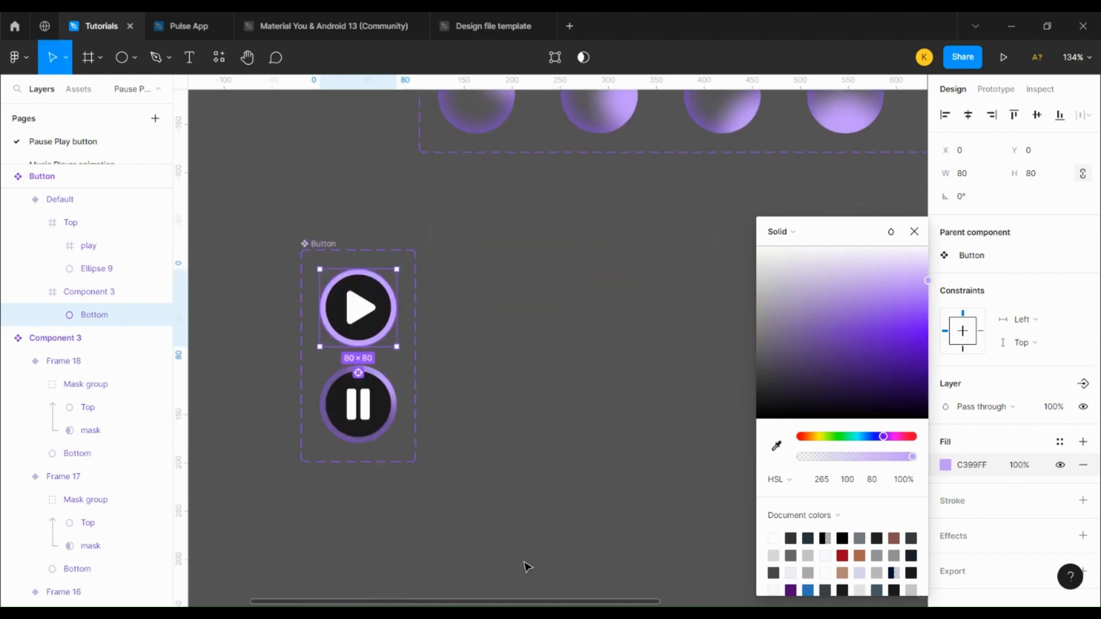
scroll(510, 511, down, 1)
click(480, 288)
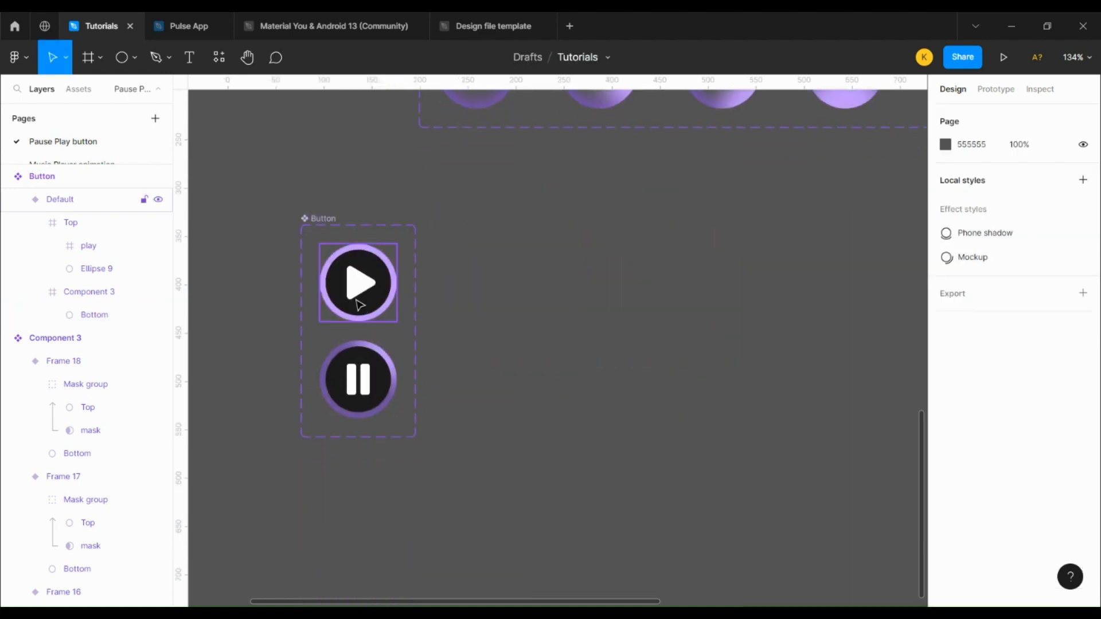
Connect the Default and Variant2 variants in both directions with On tap, Change to interactions using Instant animation.
click(358, 281)
click(997, 88)
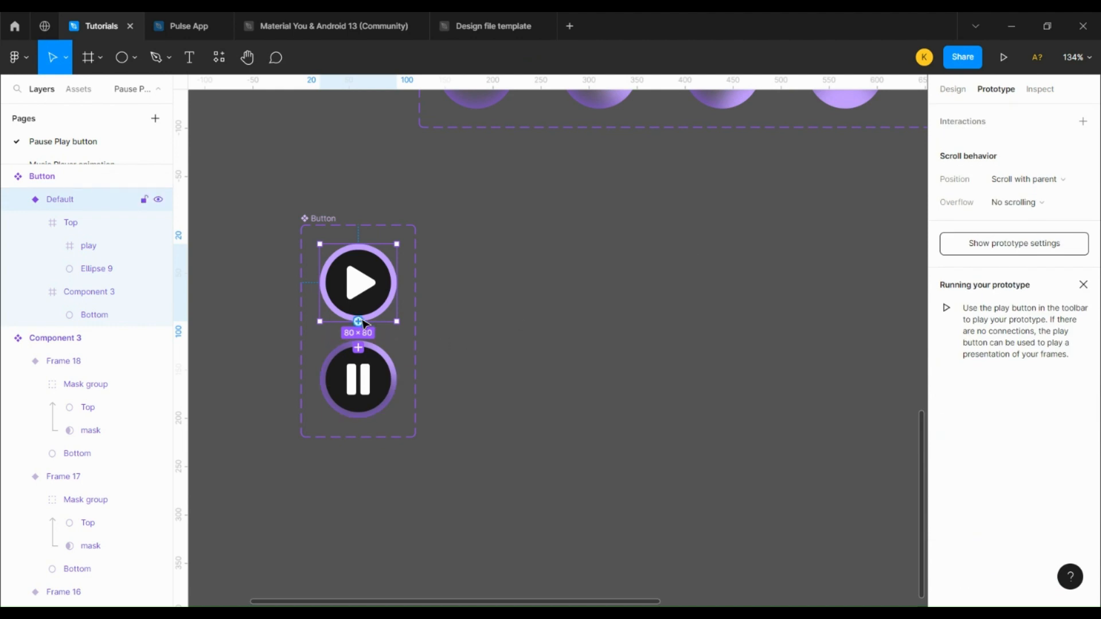
drag(359, 321, 362, 374)
click(362, 374)
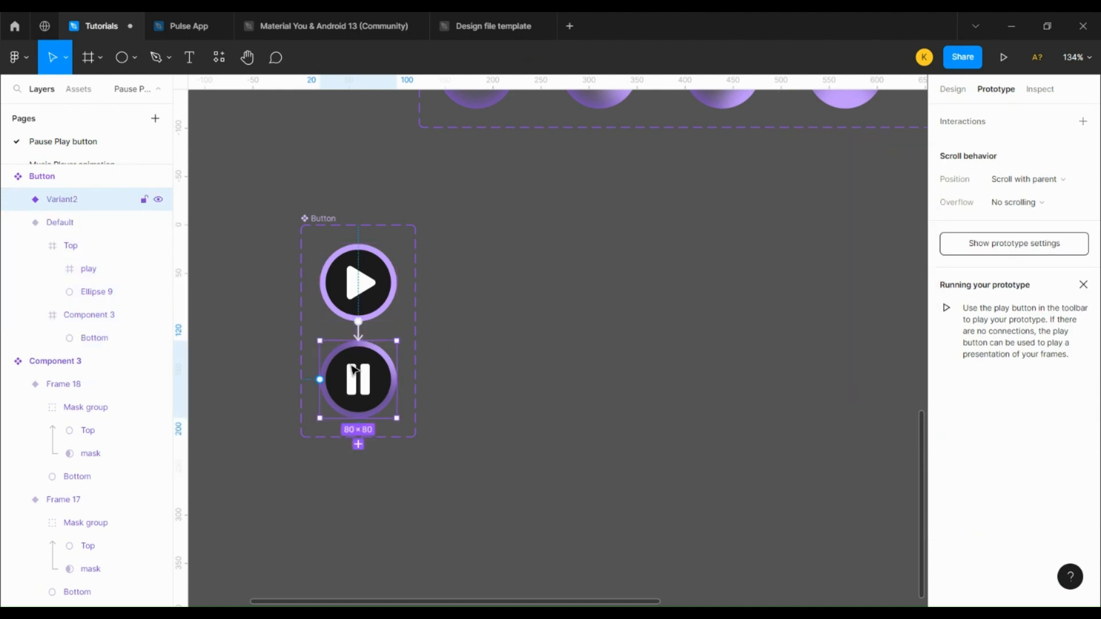
drag(367, 304, 367, 304)
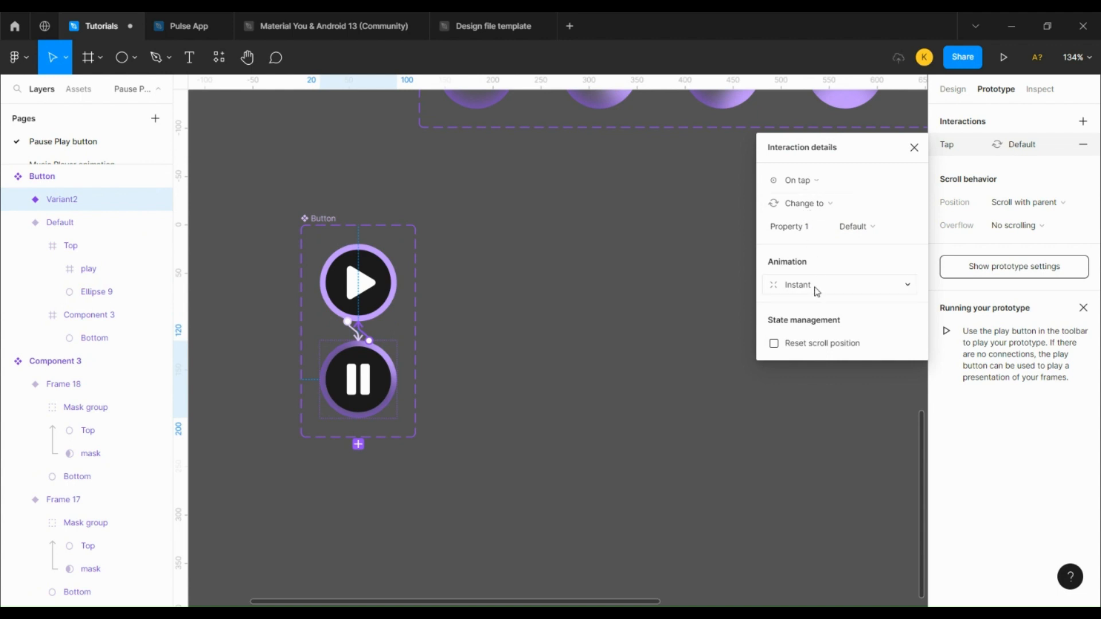
click(678, 484)
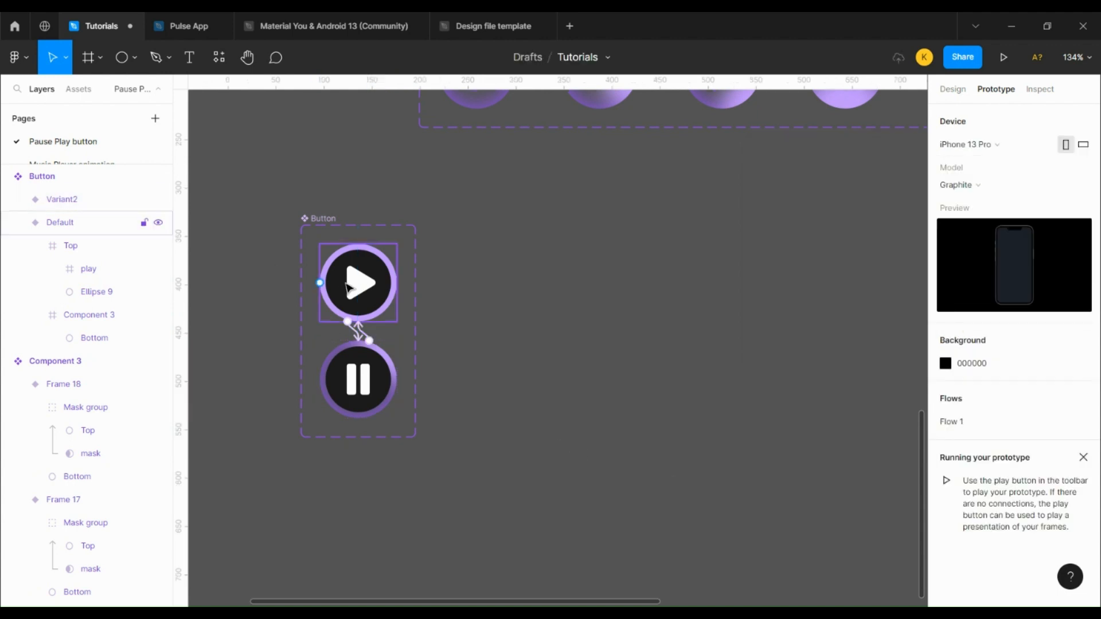
Copy the Button's Default variant and paste it to replace the play button in the music player's controls.
click(352, 287)
scroll(693, 362, up, 5)
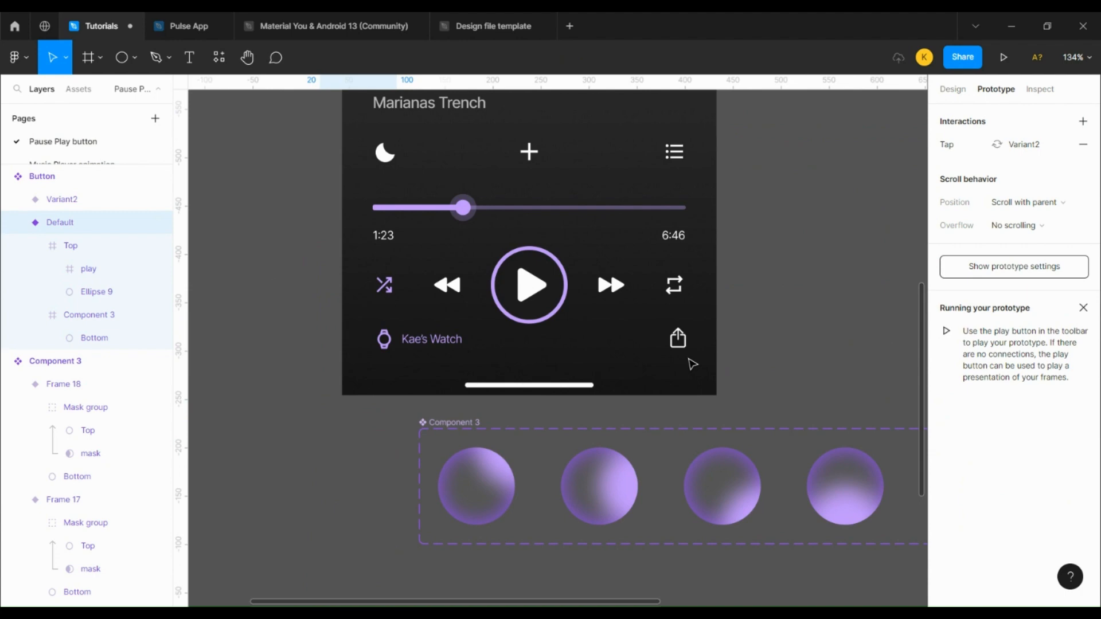
double_click(530, 283)
right_click(523, 283)
click(570, 132)
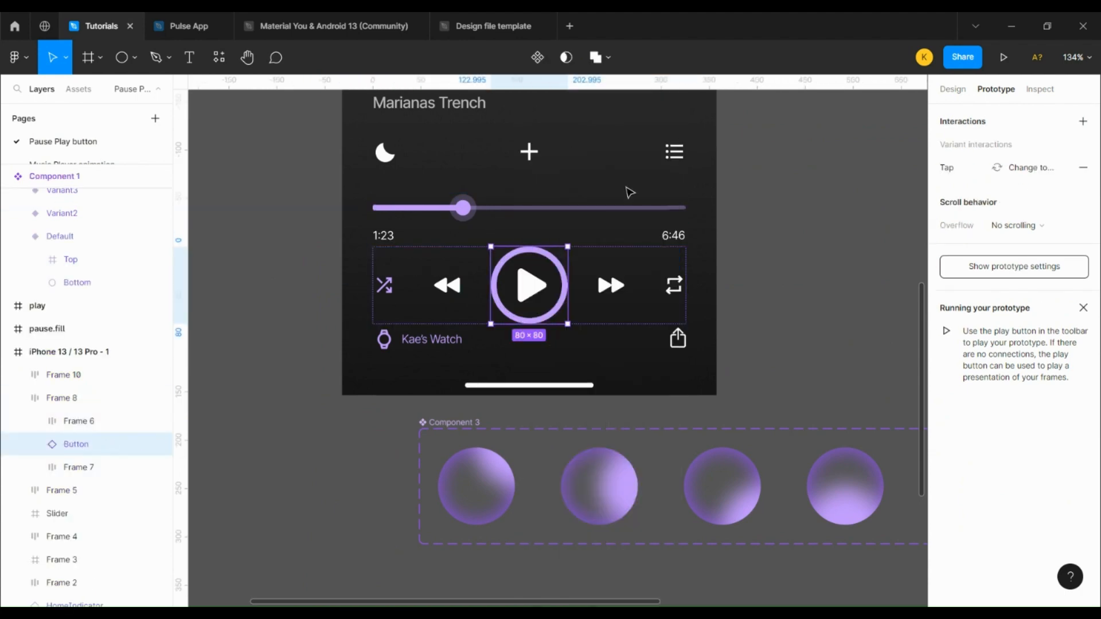
click(825, 311)
Run the Flow 1 prototype and tap the play button to test the switch to the animated pause state.
scroll(340, 448, up, 7)
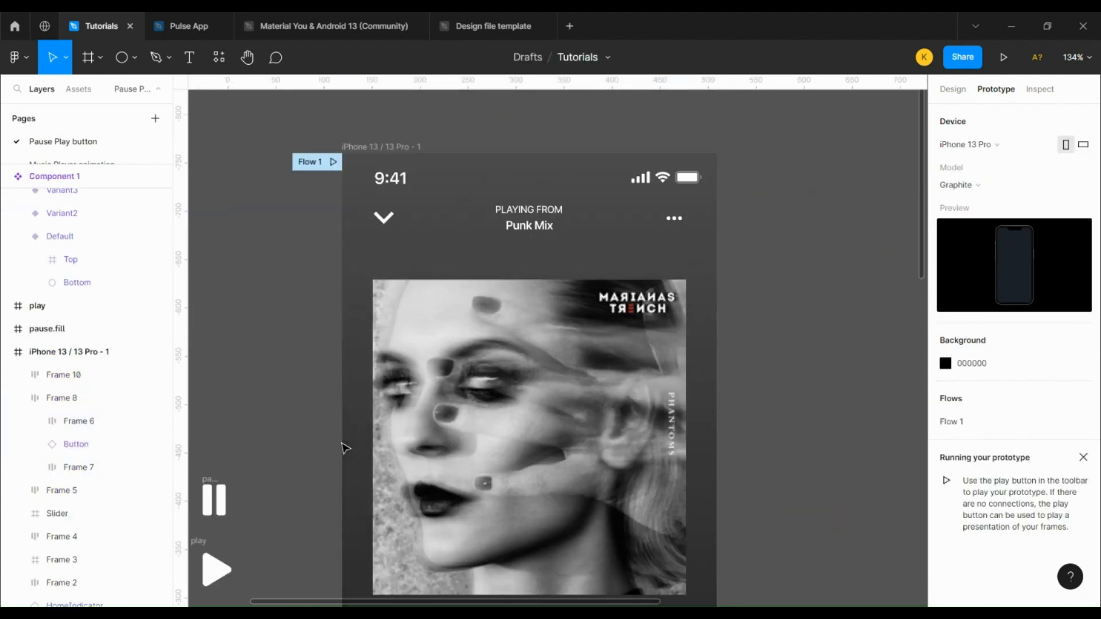
click(333, 164)
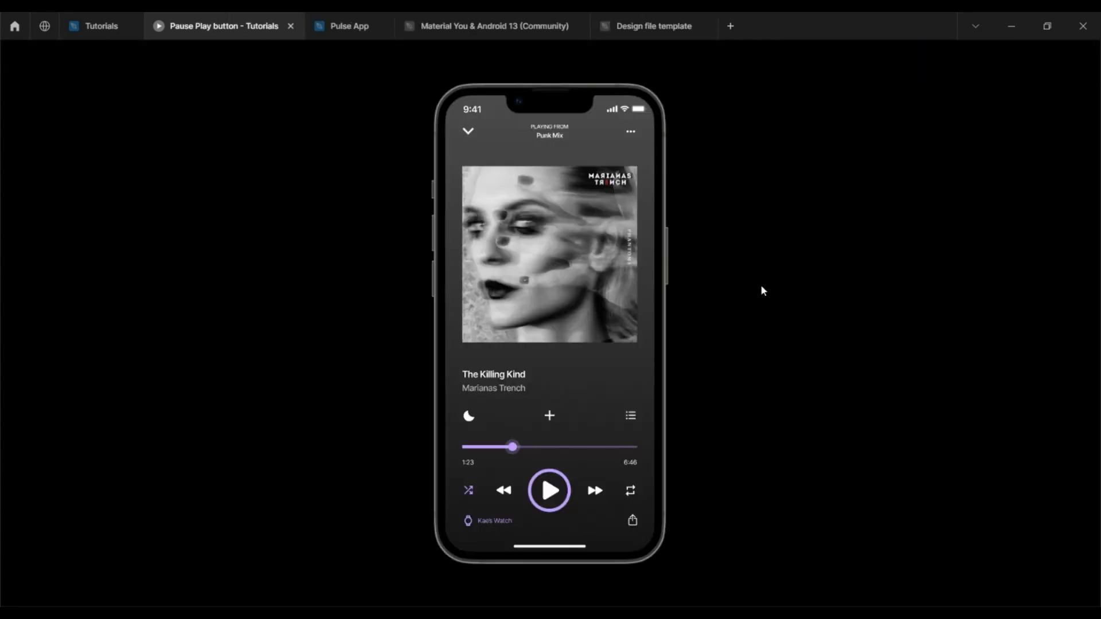
click(549, 489)
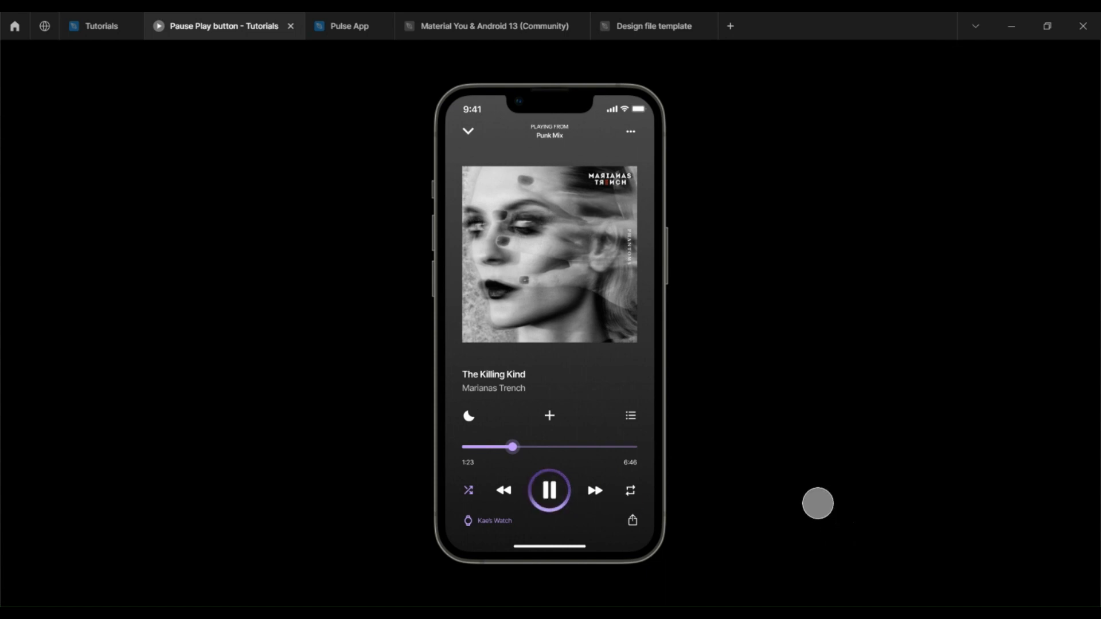